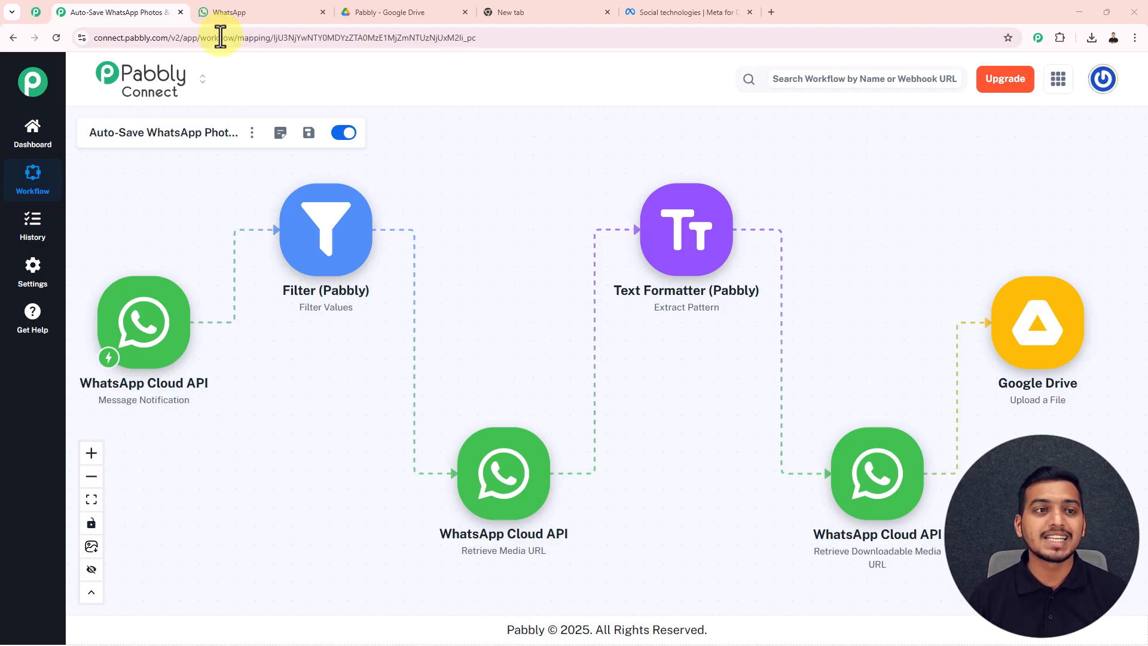
Send the downloaded event agenda HTM file to the Test Number WhatsApp chat, then go to Google Drive.
click(246, 14)
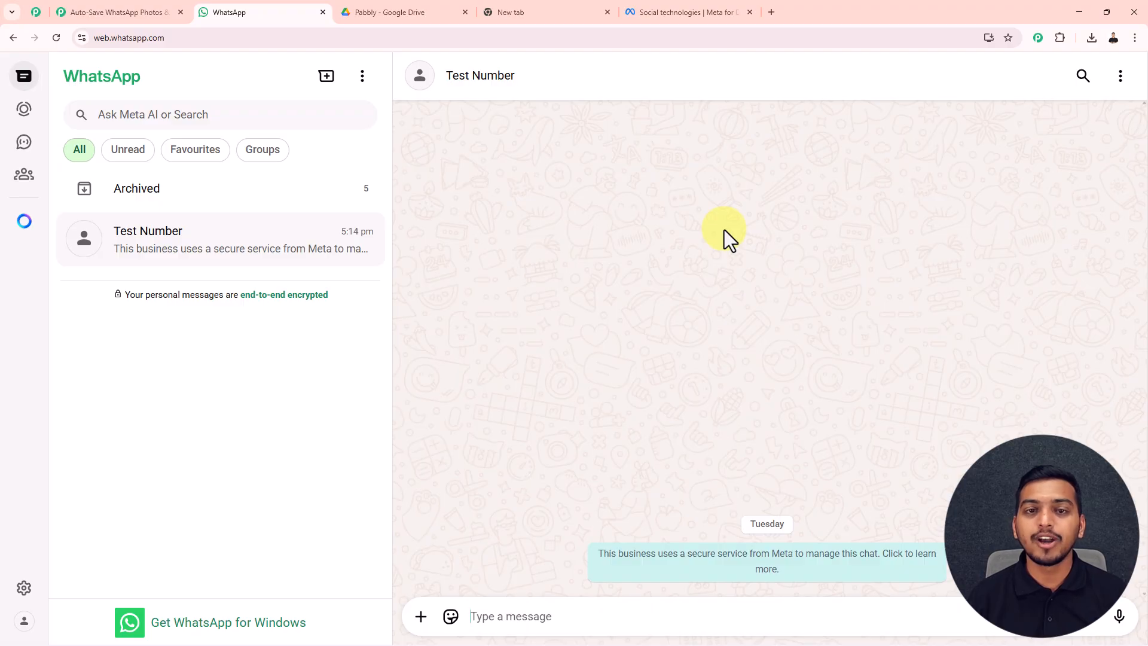
click(1089, 41)
drag(1014, 96, 736, 317)
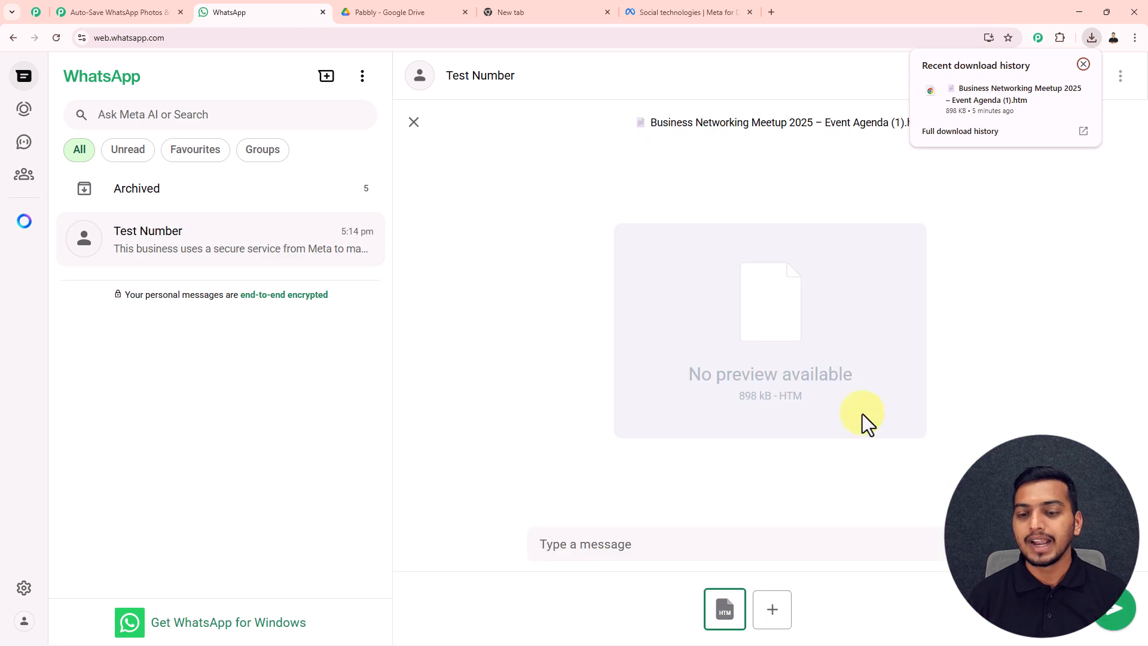
click(1103, 619)
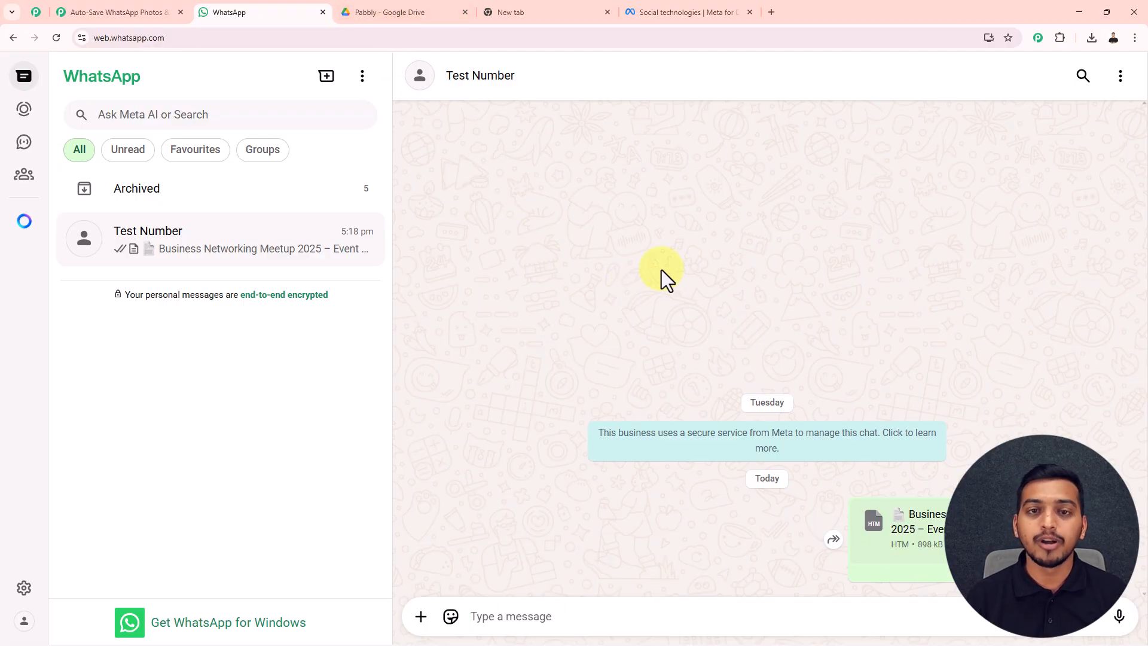
click(425, 19)
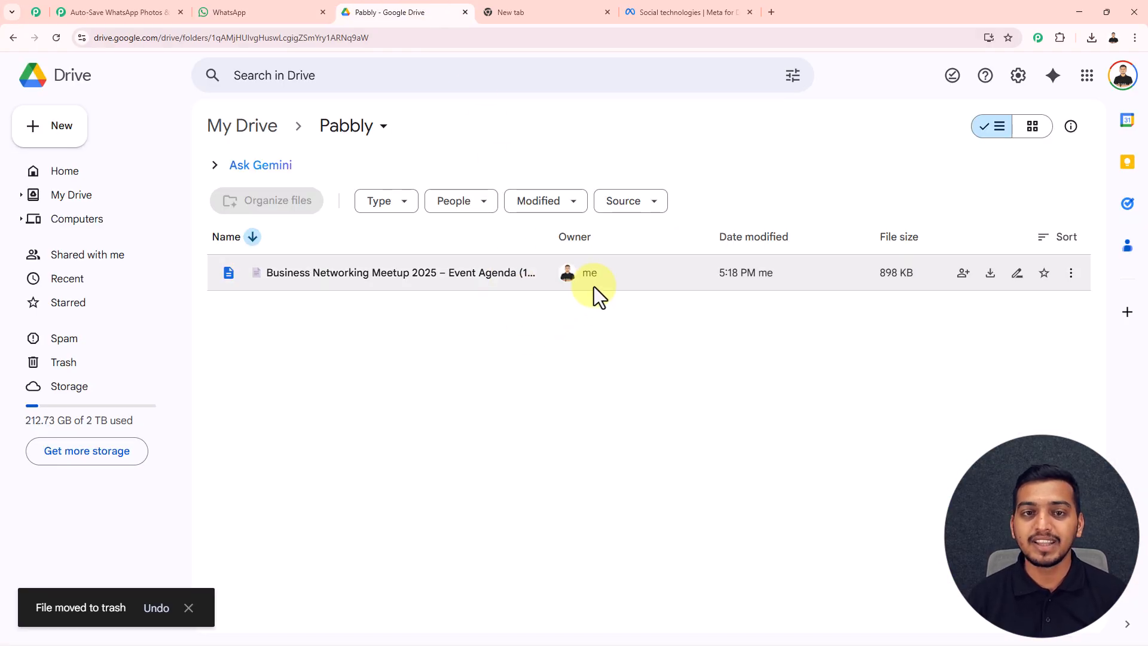
After checking the Pabbly Drive folder, return to the Pabbly Connect workflow and the empty new tab.
click(133, 12)
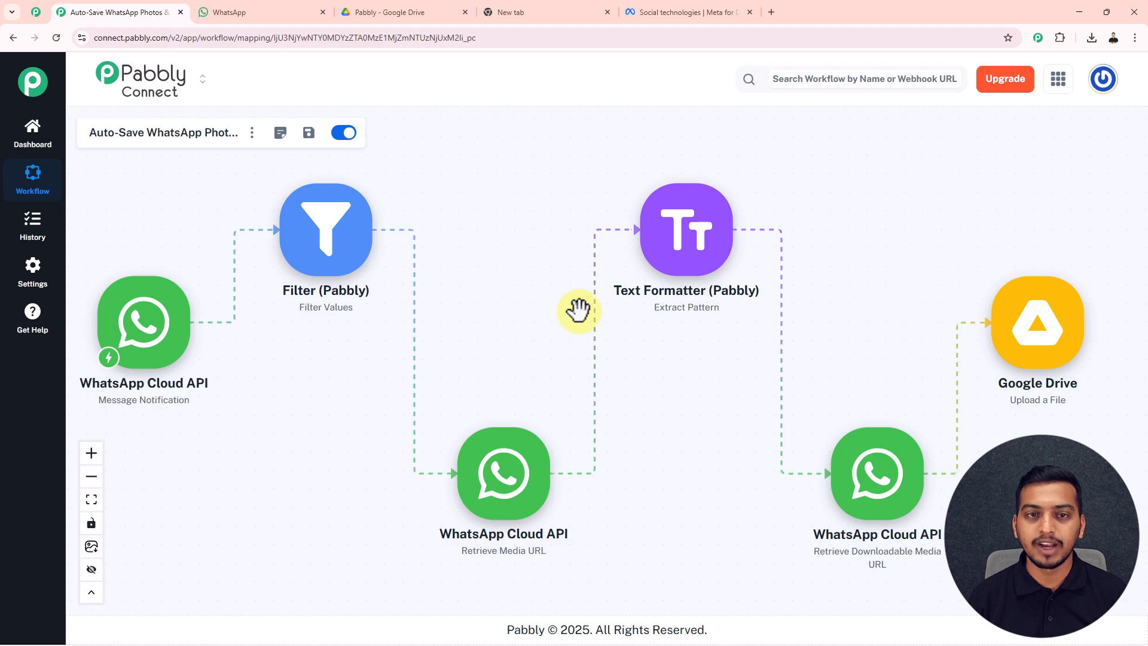
click(539, 10)
Load pabbly.com/connect in the new browser tab.
drag(182, 43, 97, 49)
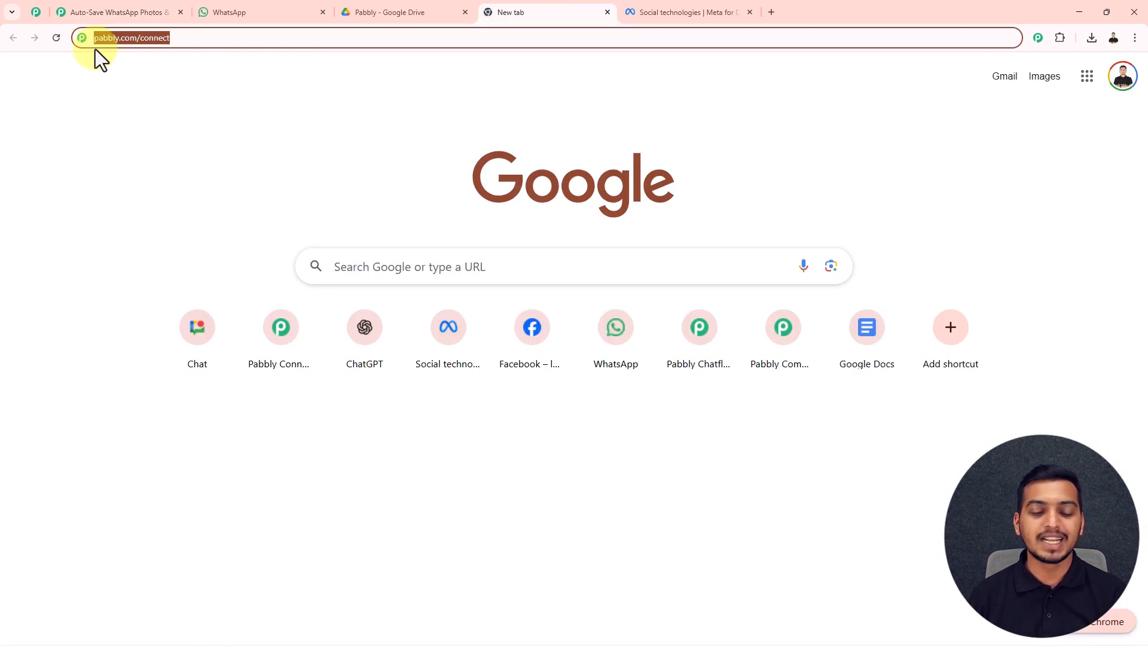
key(Return)
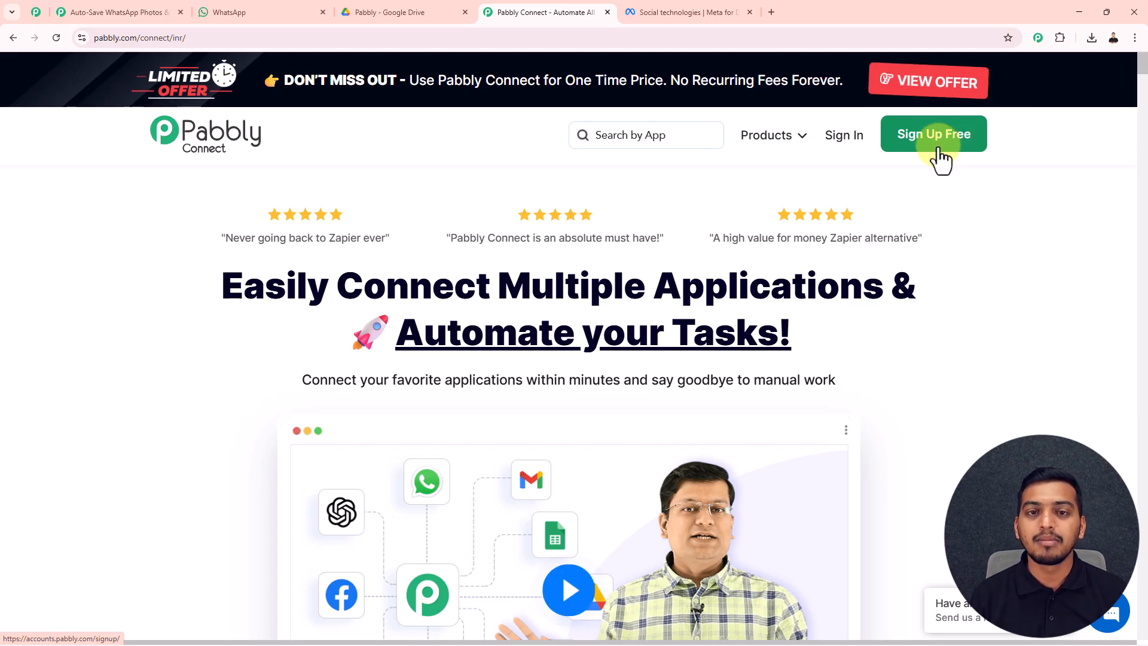
Sign in to Pabbly Accounts and launch Pabbly Connect from its Access Now card.
click(842, 142)
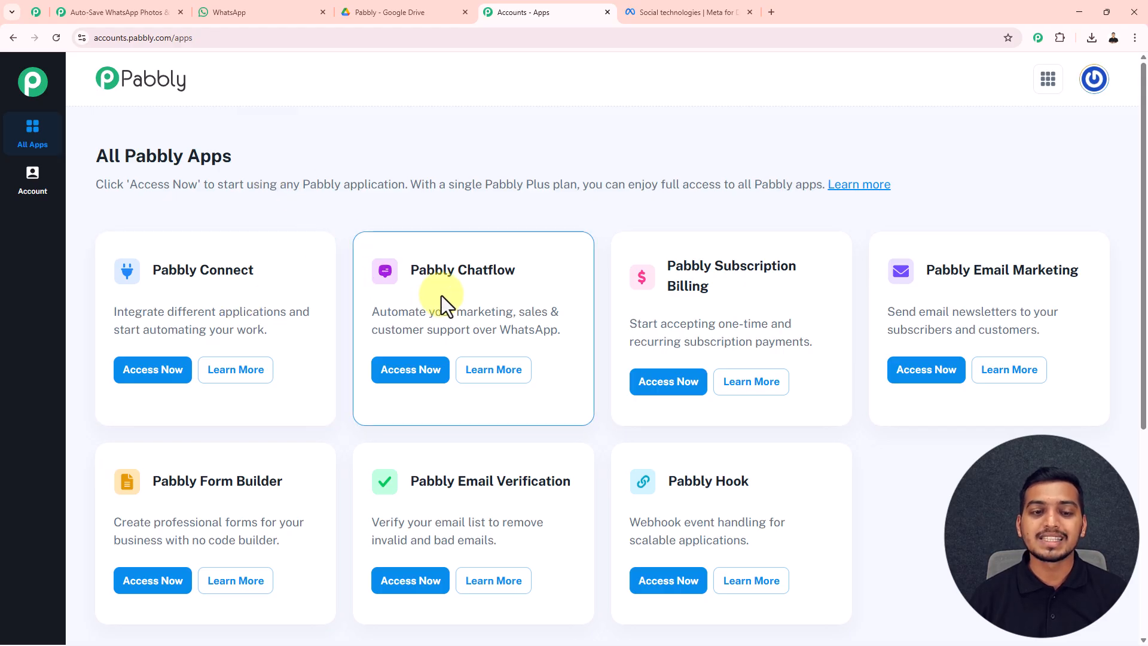
scroll(443, 295, down, 1)
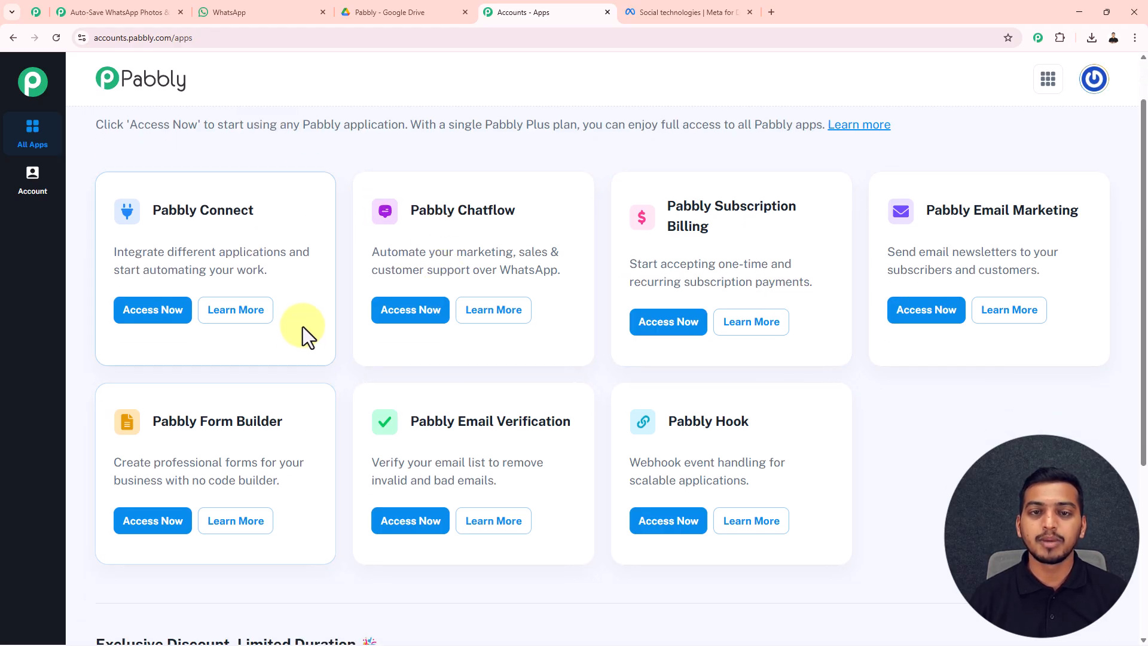
drag(154, 209, 254, 210)
click(161, 310)
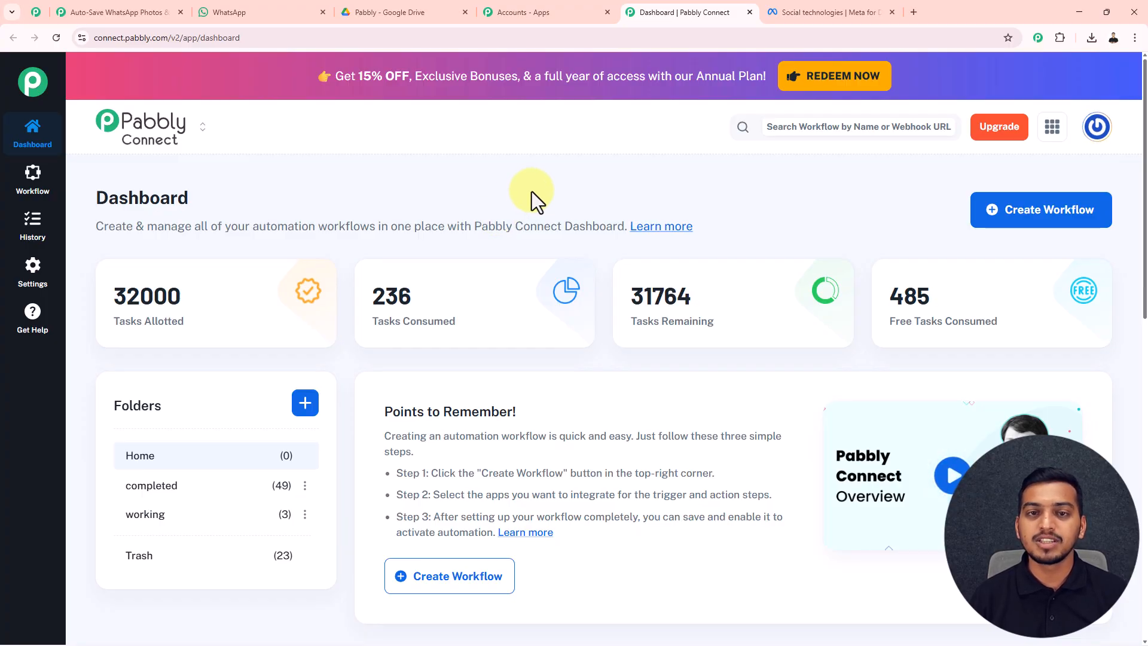
Read down the Pabbly Community benefits page, then return to the Pabbly Connect dashboard.
click(37, 14)
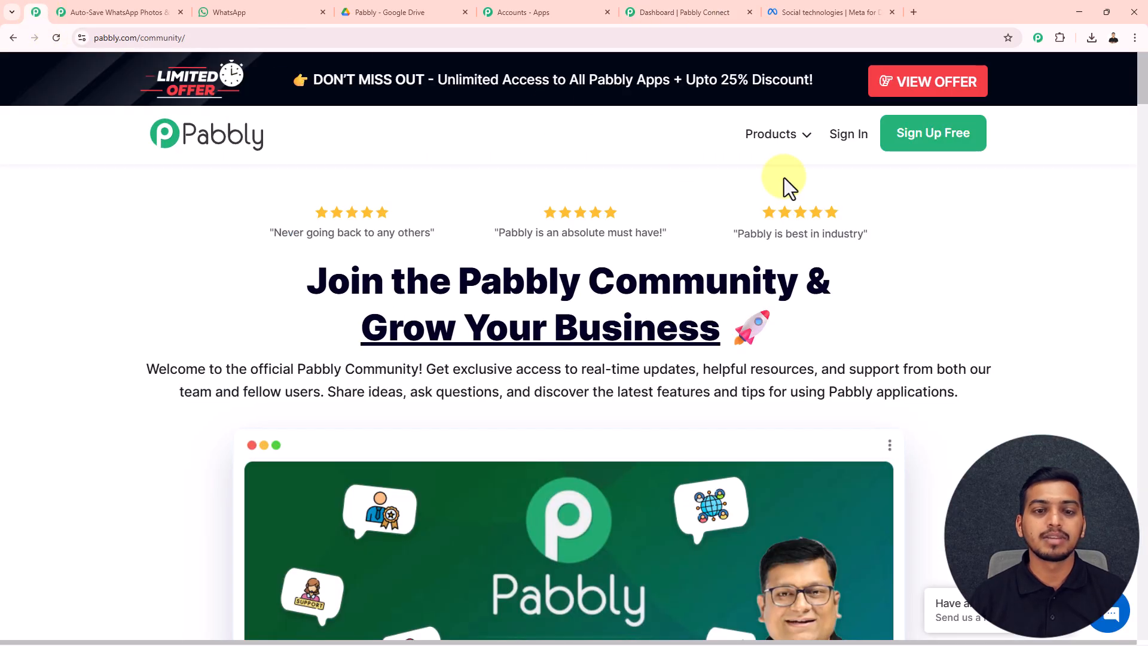
scroll(1035, 240, down, 2)
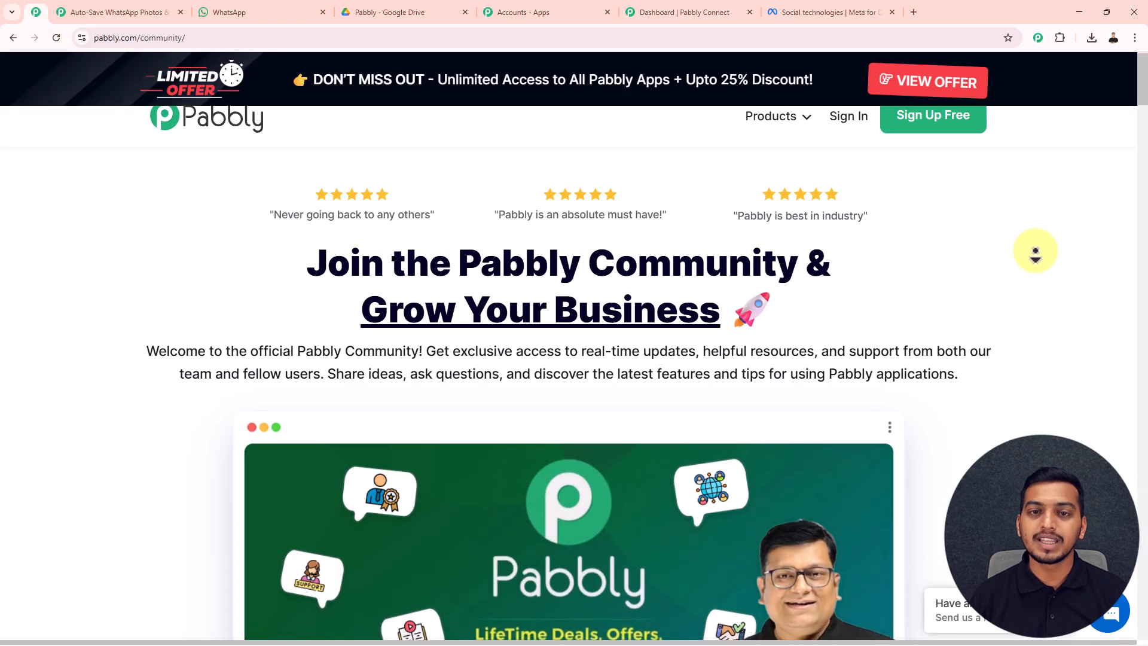
scroll(1036, 258, down, 5)
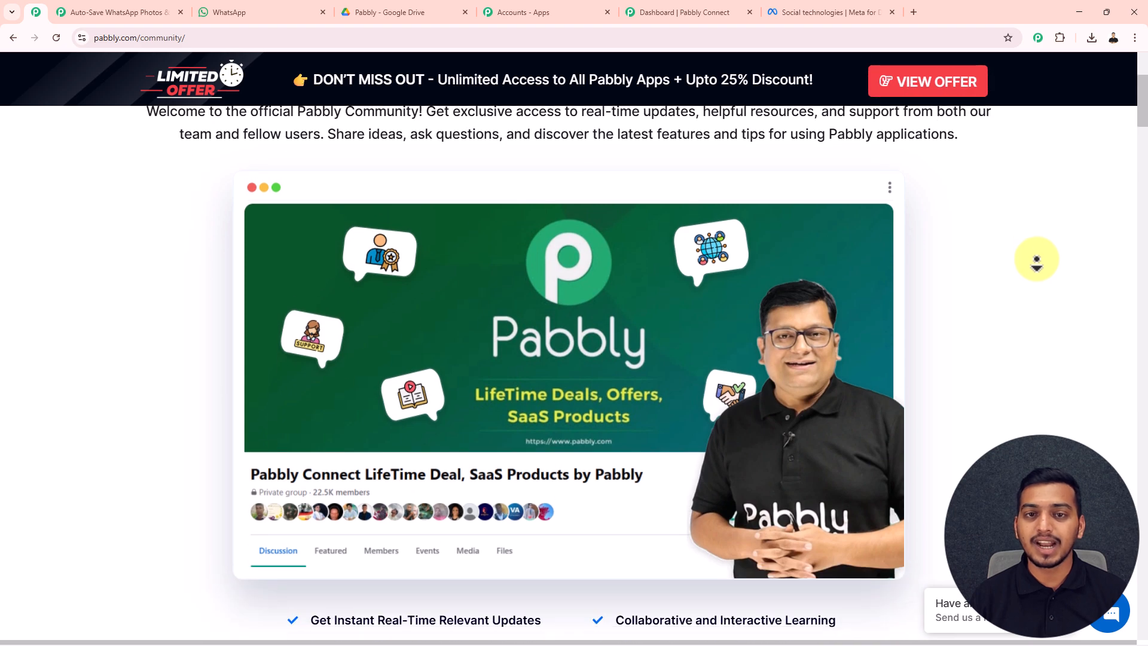
scroll(1037, 260, down, 5)
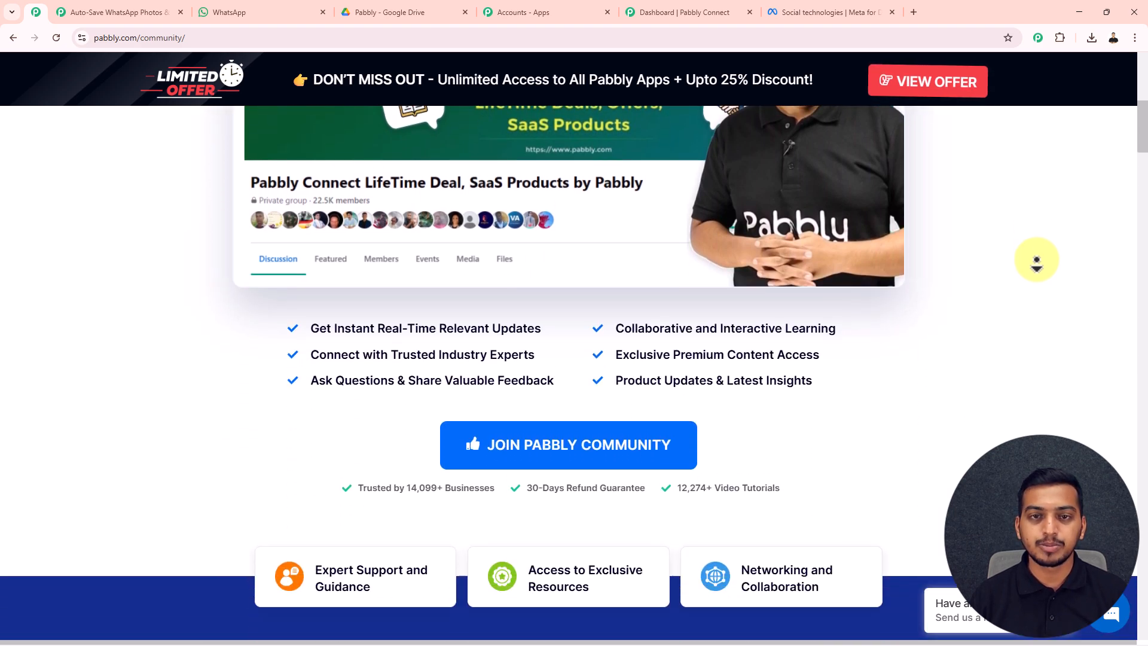
scroll(1037, 260, down, 5)
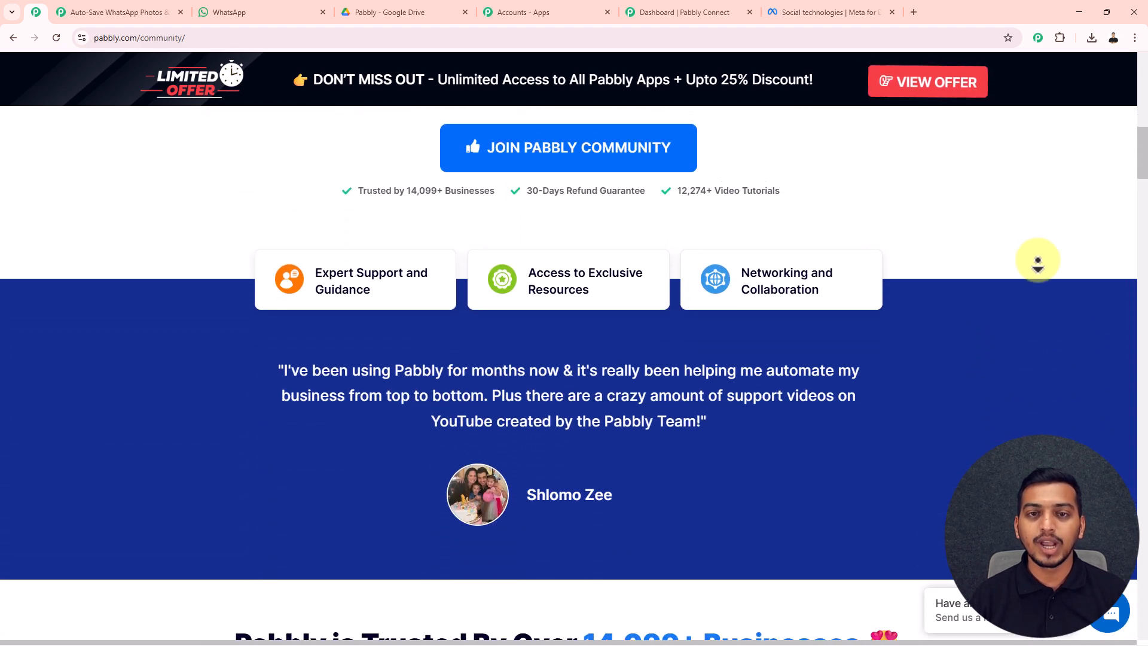
scroll(1038, 260, down, 5)
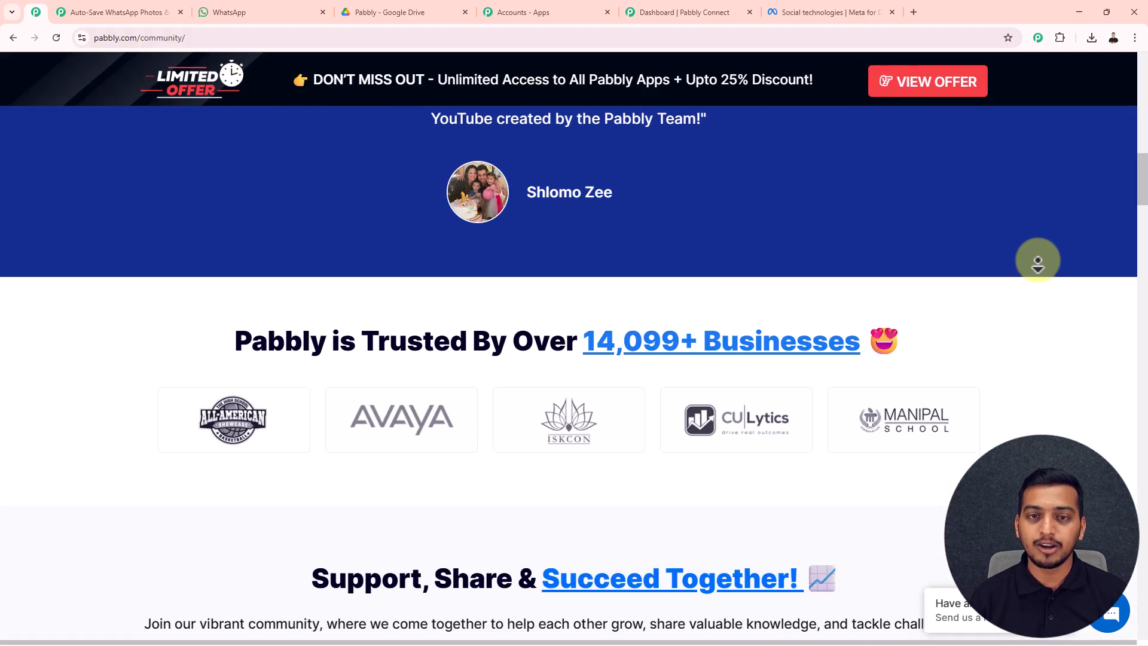
scroll(1038, 260, down, 5)
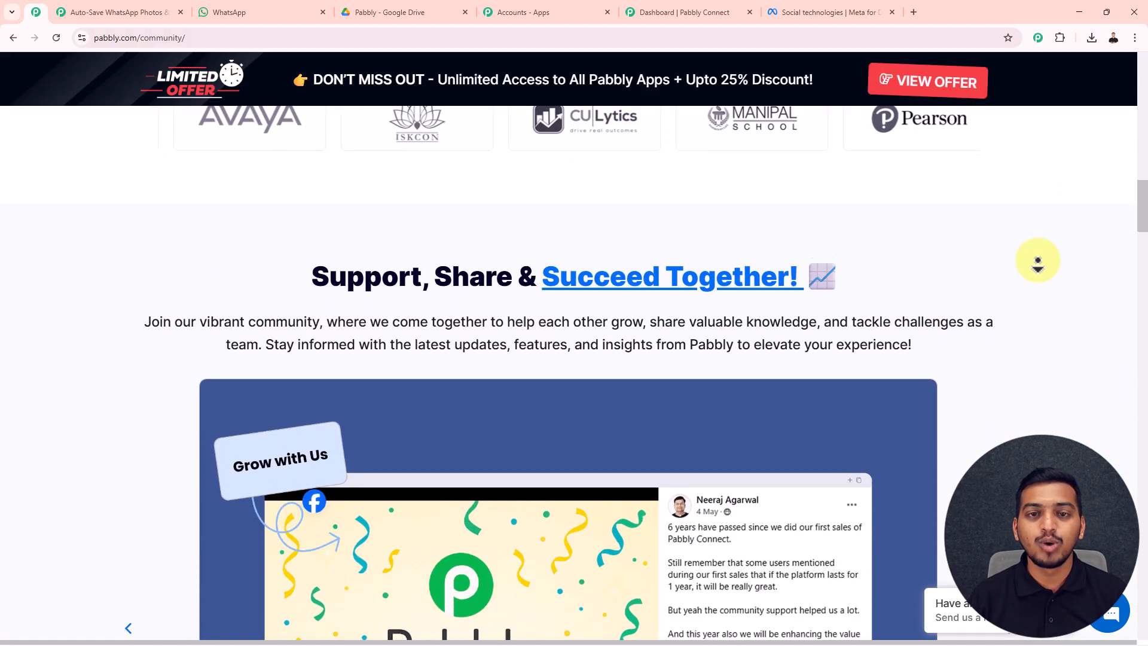
scroll(1037, 260, down, 5)
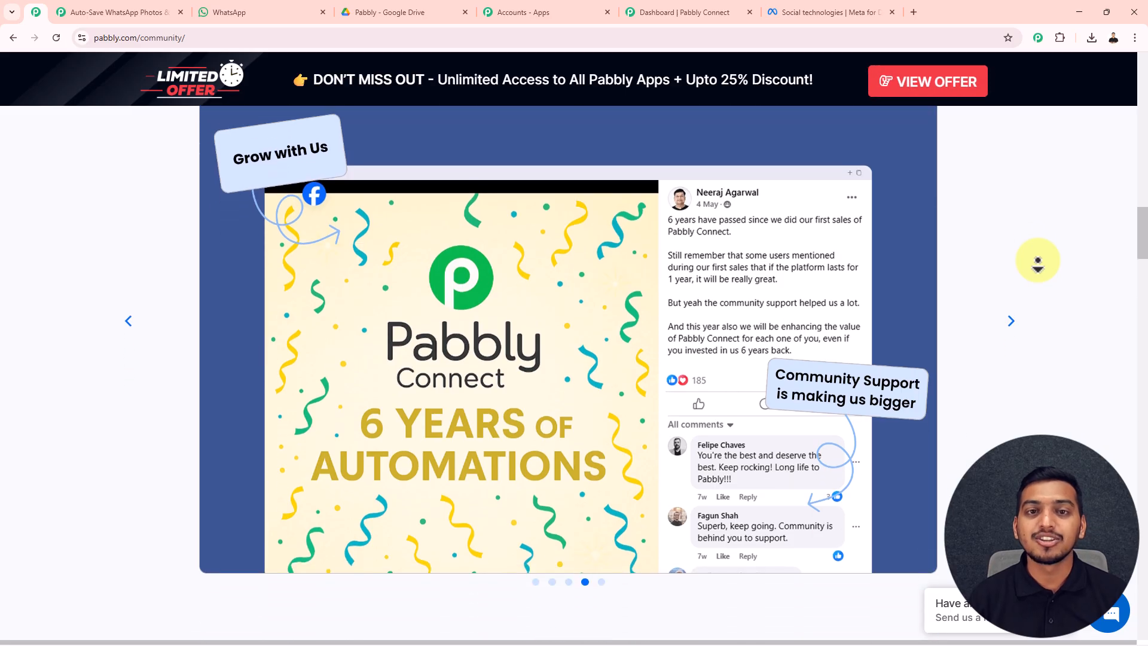
scroll(1038, 260, down, 5)
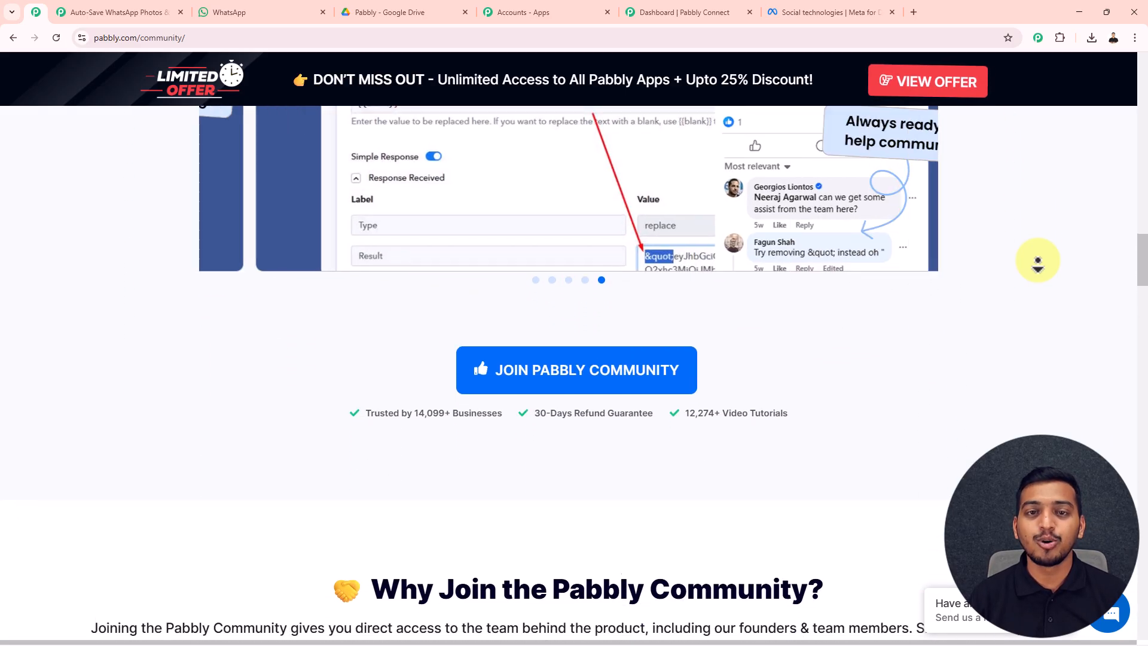
scroll(1038, 260, down, 3)
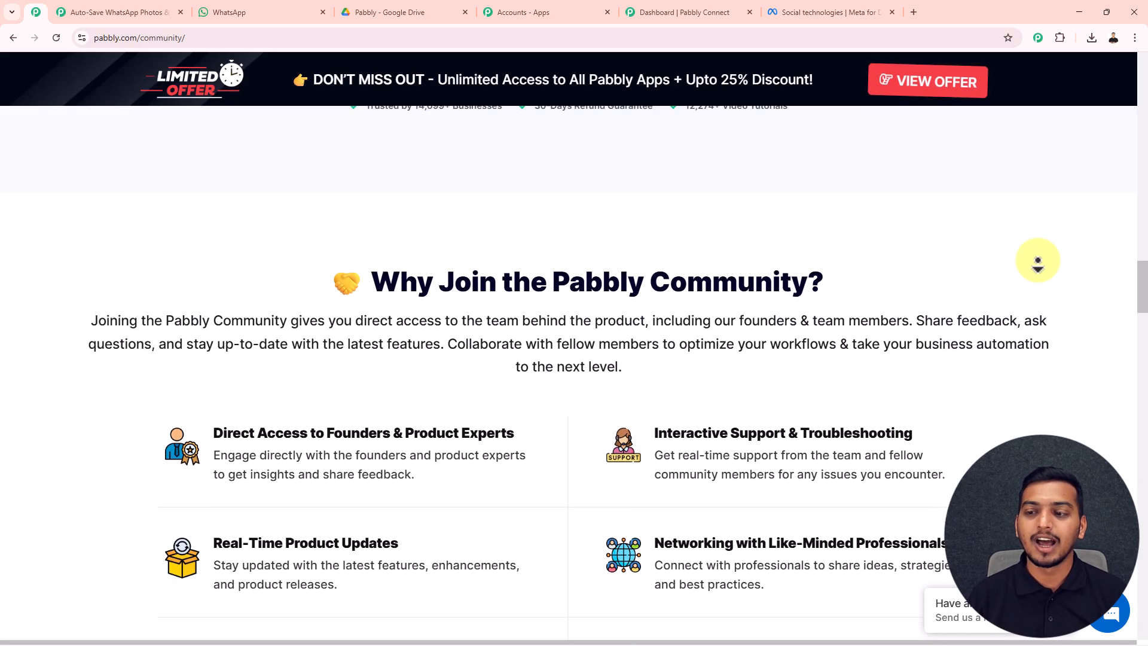
middle_click(1038, 260)
click(712, 13)
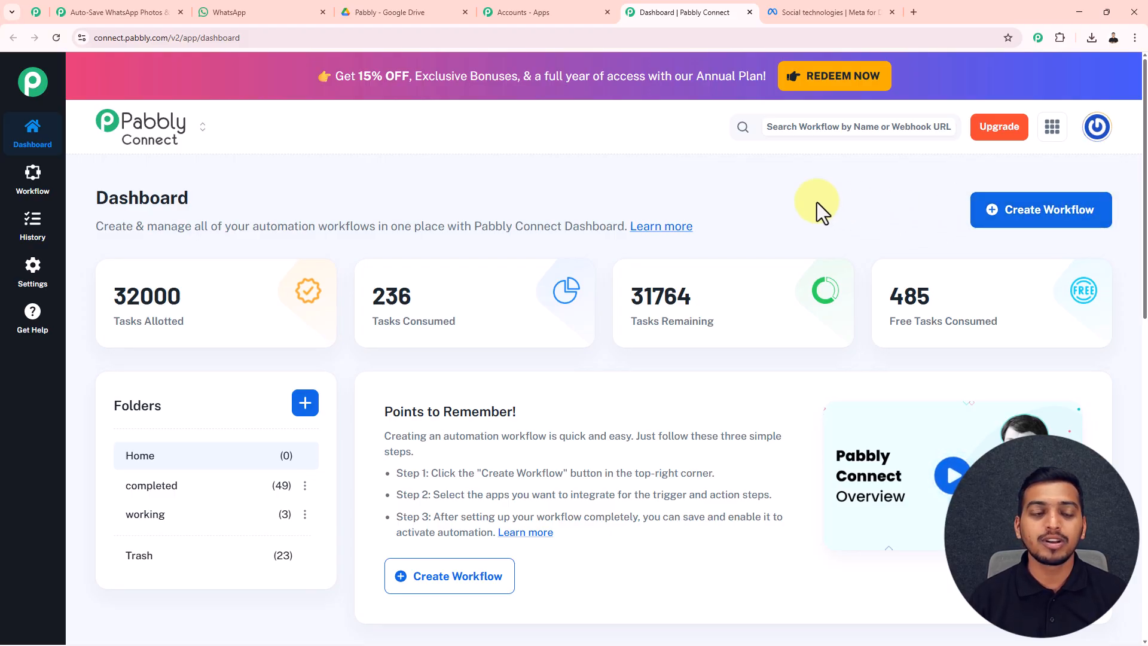
Abandon a new folder, then start a new workflow to reach the New (Beta)/Classic builder choice.
mouse_move(141, 406)
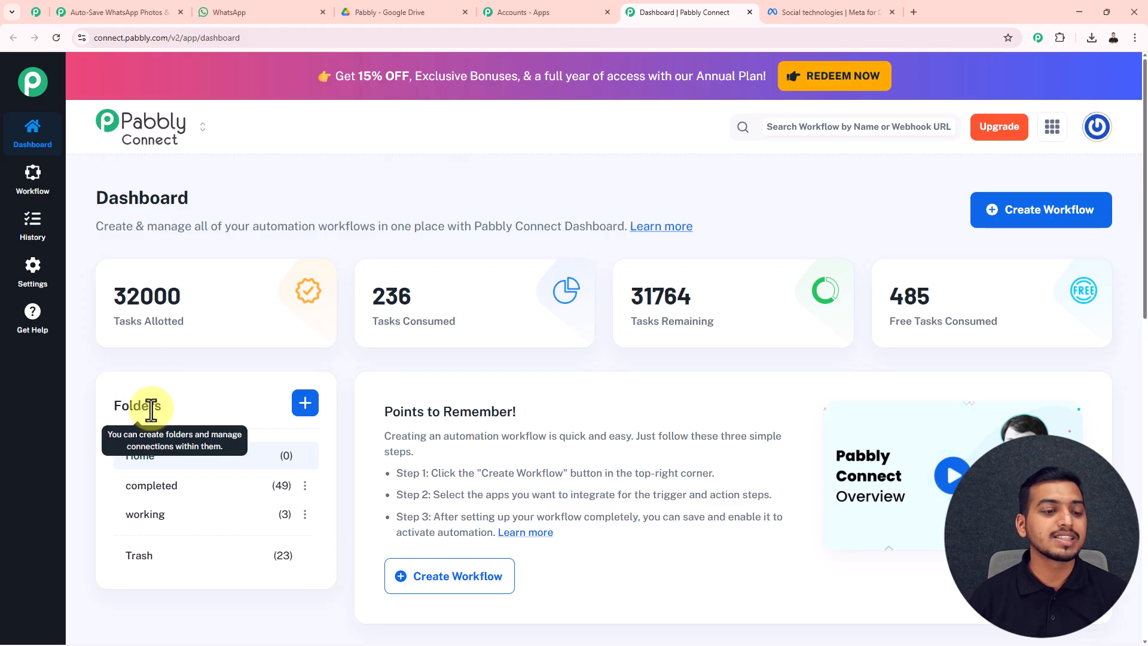
click(305, 404)
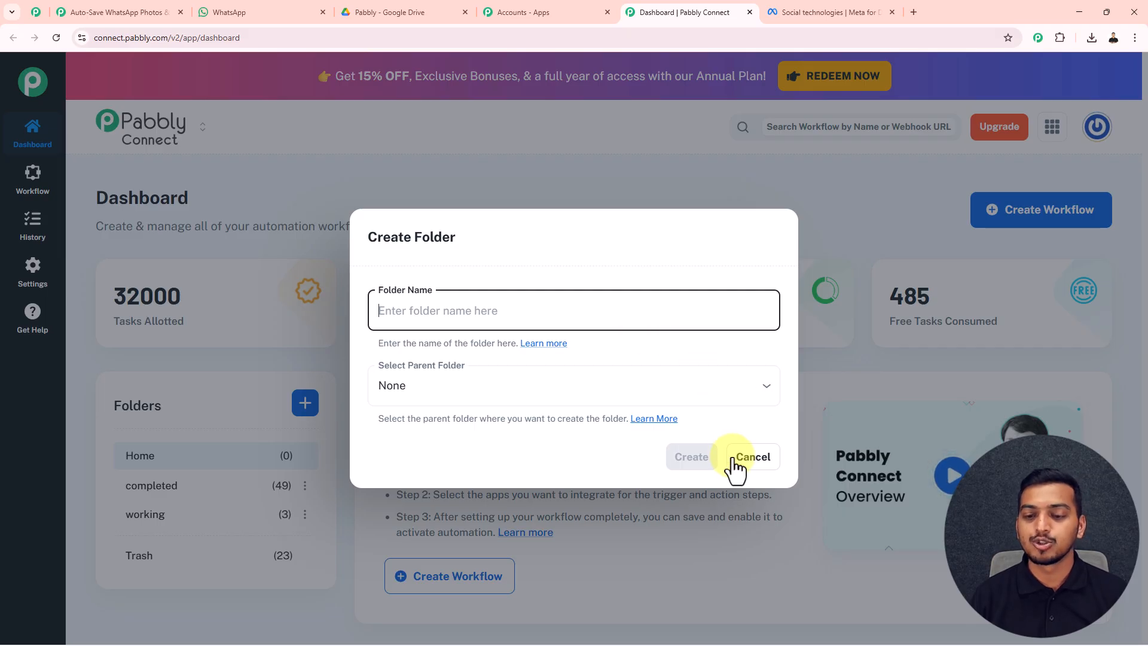
click(754, 459)
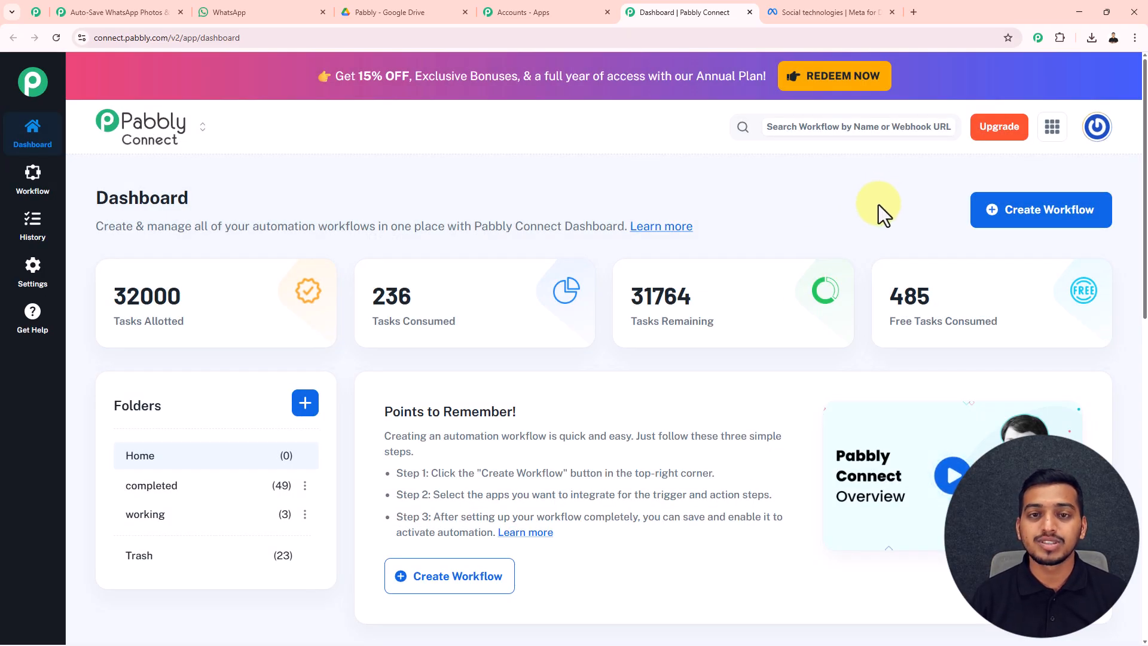
click(1033, 220)
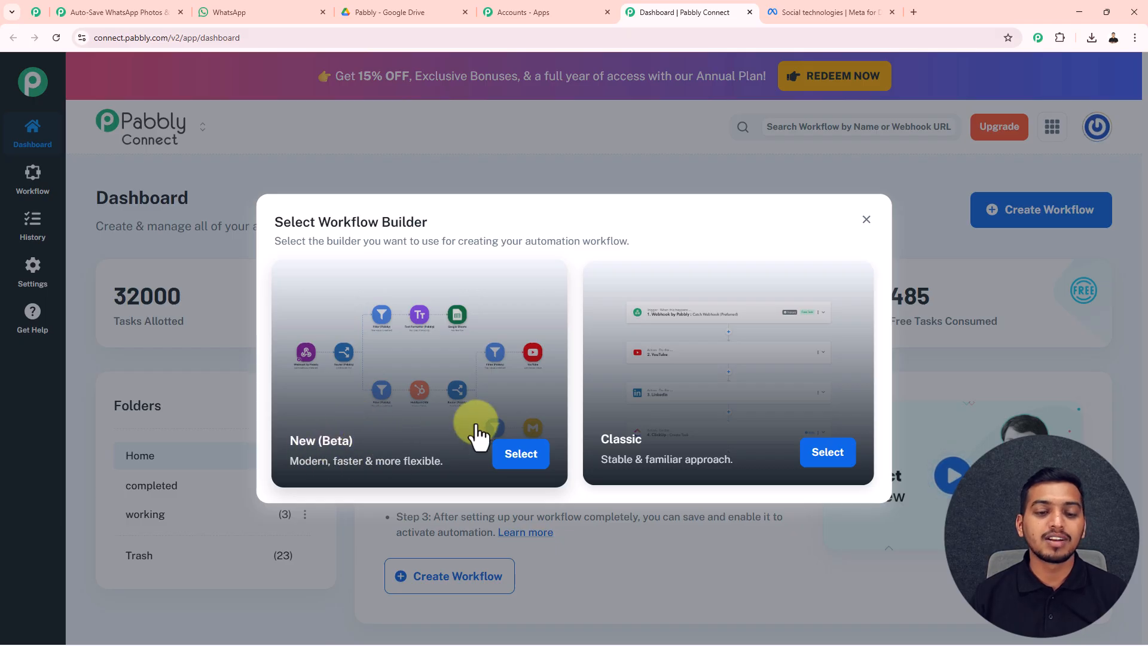
Create 'Auto-Save WhatsApp Photos & Videos to Google Drive!' with the New (Beta) builder in the working folder.
click(520, 454)
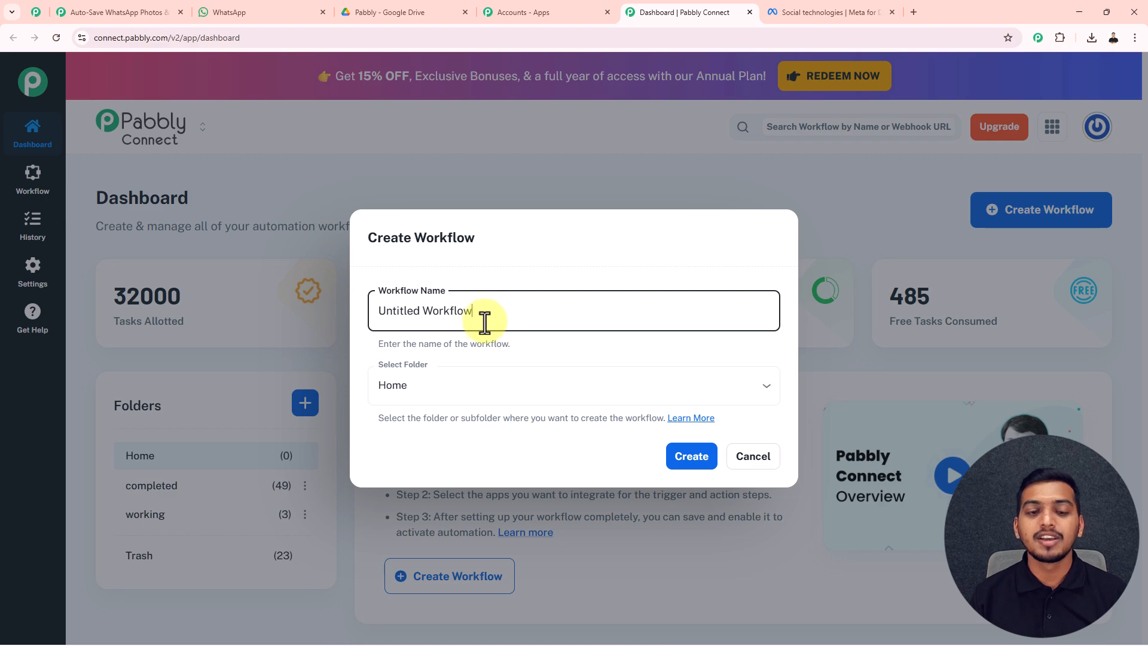
drag(476, 315, 372, 305)
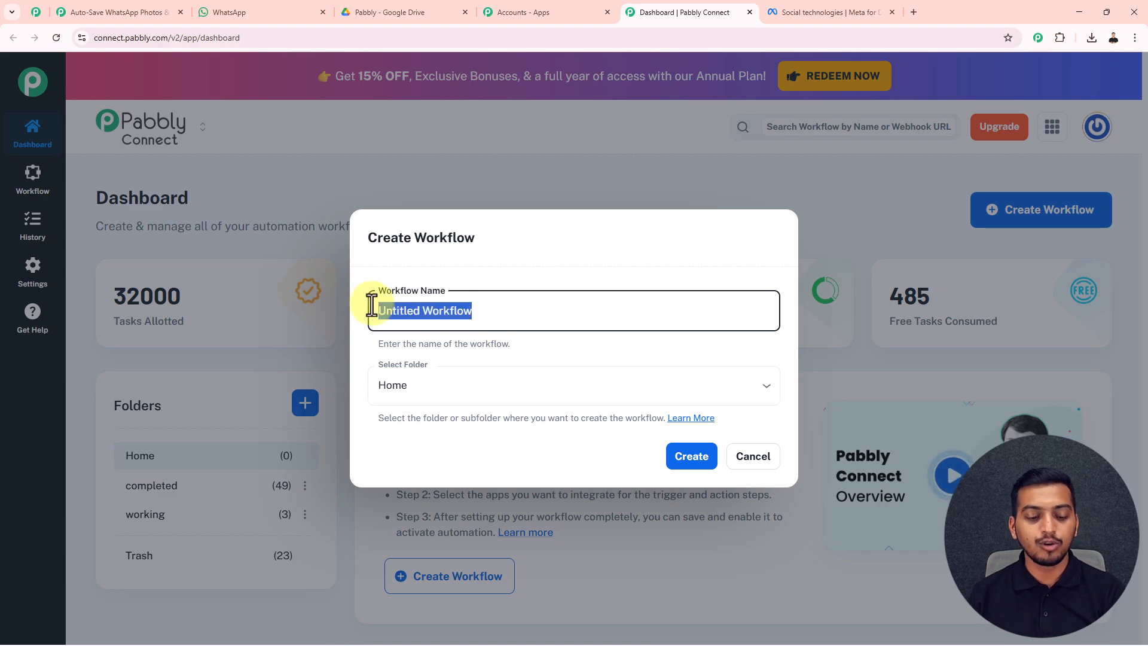
text(Auto-Save WhatsApp Photos & Videos to Google Drive!)
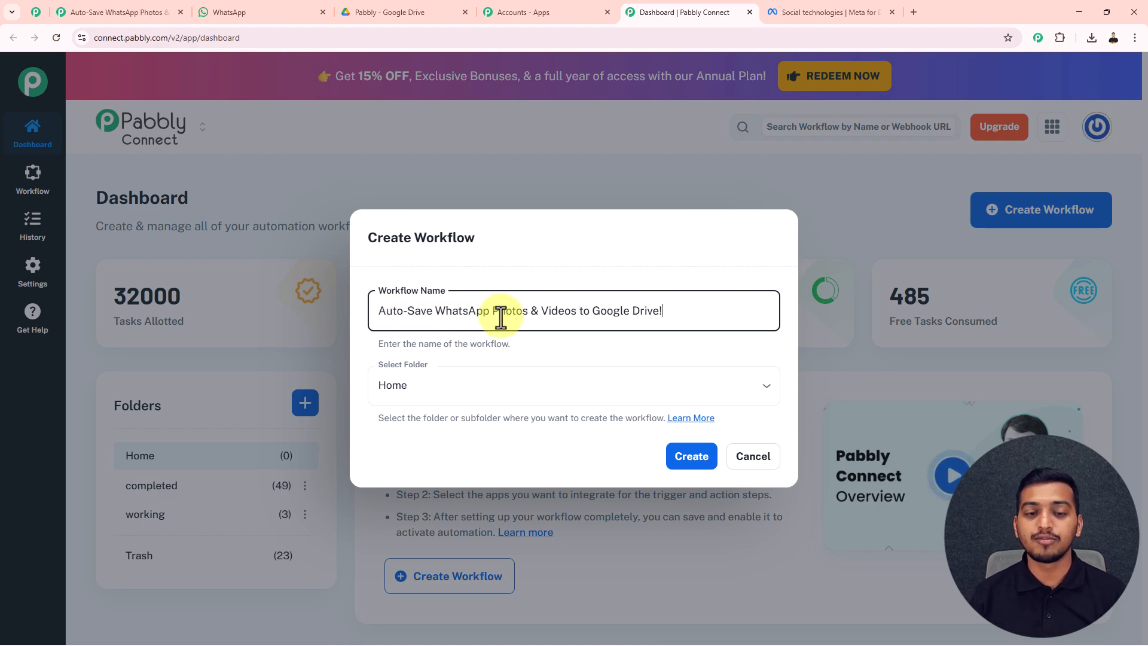
click(452, 390)
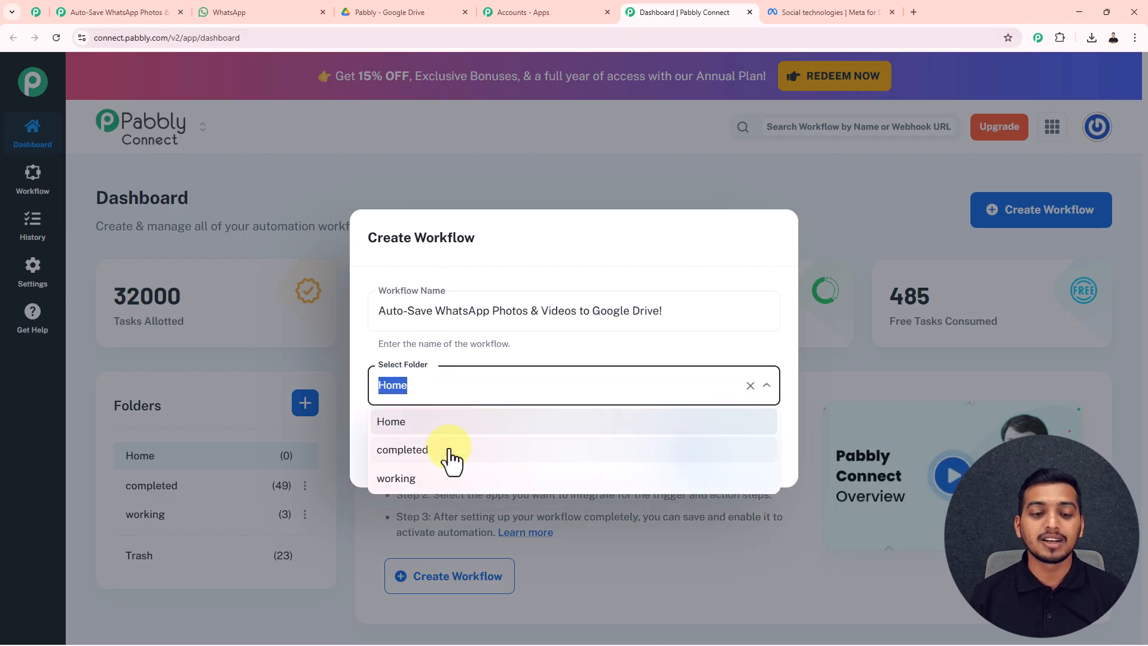
click(440, 478)
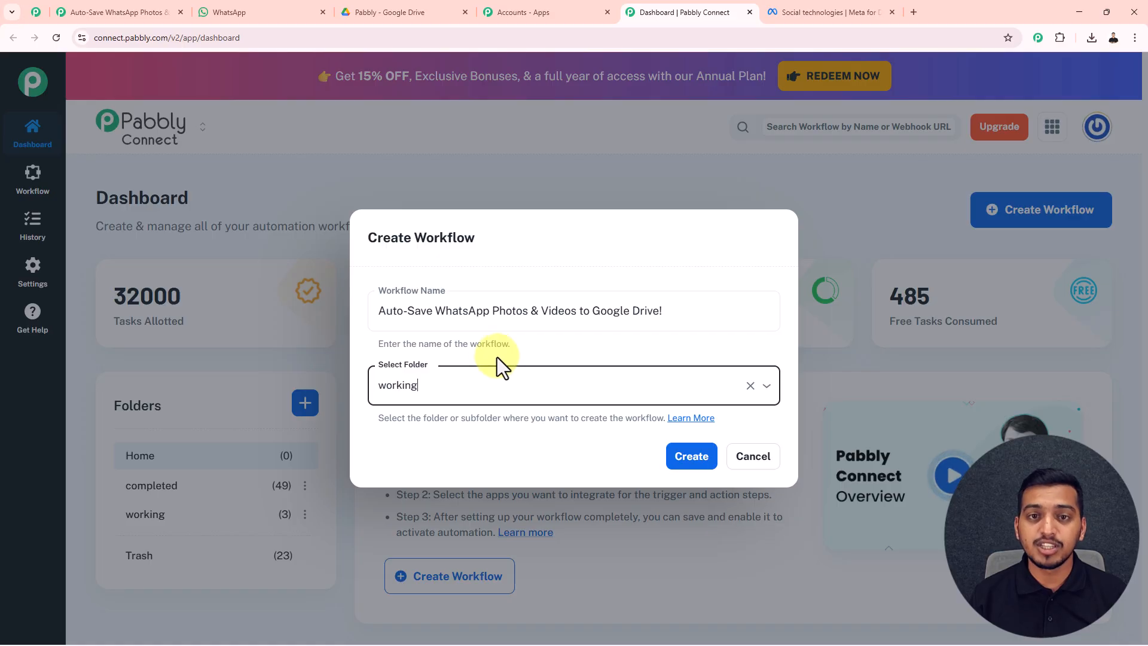
click(688, 459)
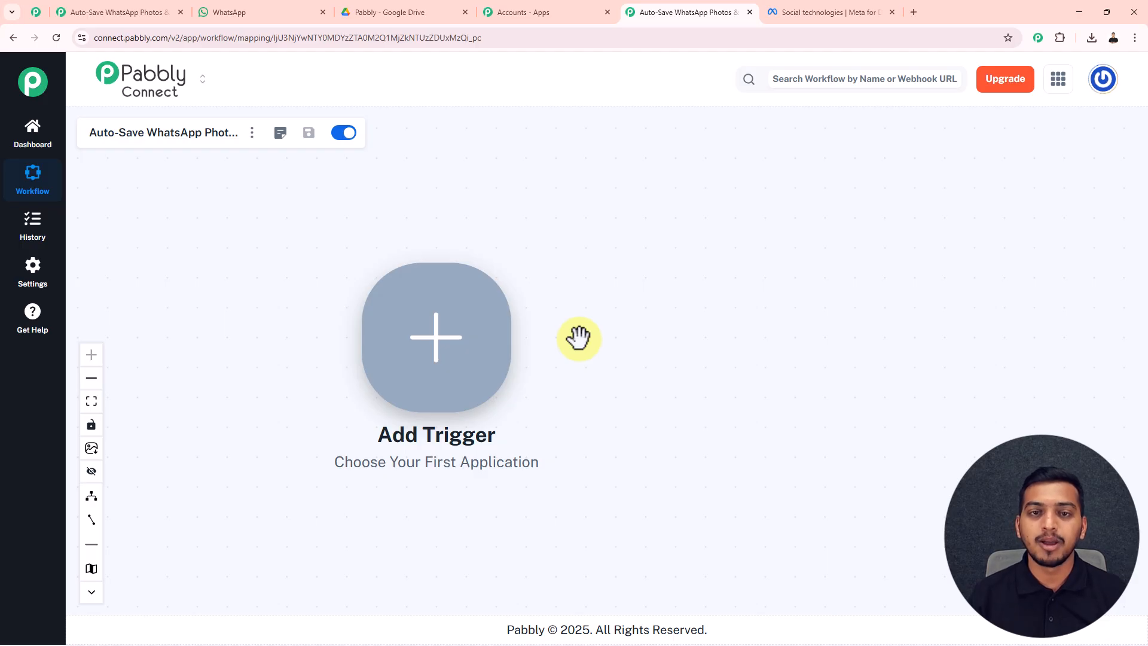
Set WhatsApp Cloud API as the trigger app with the Message Notification event.
drag(578, 338, 553, 315)
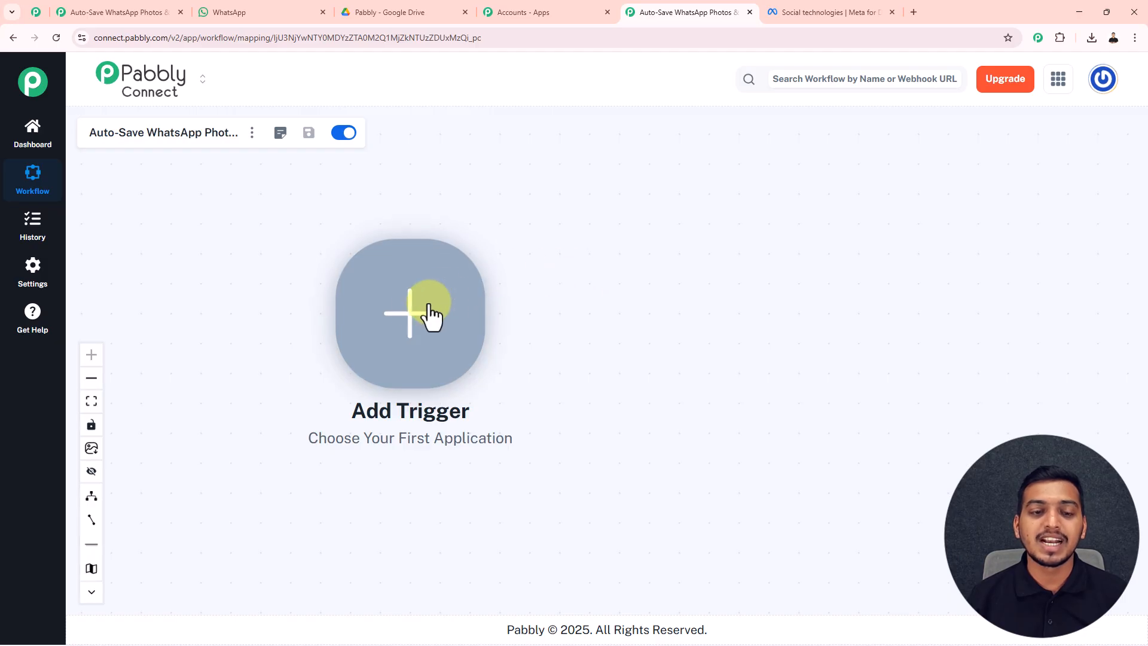
click(410, 312)
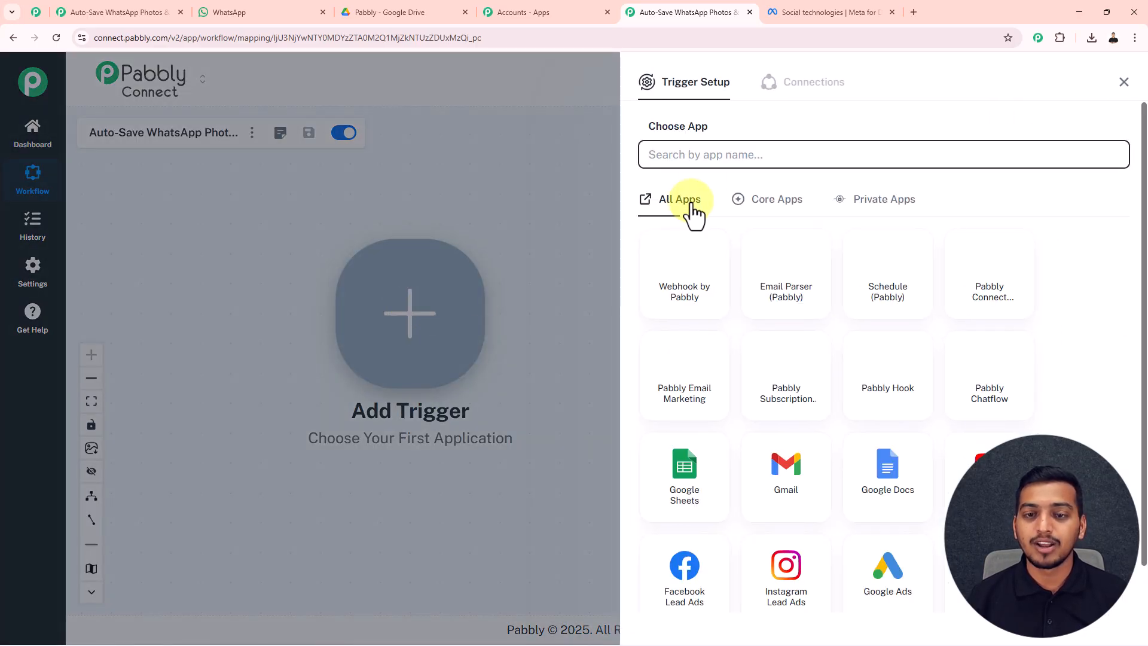
click(694, 157)
text(W)
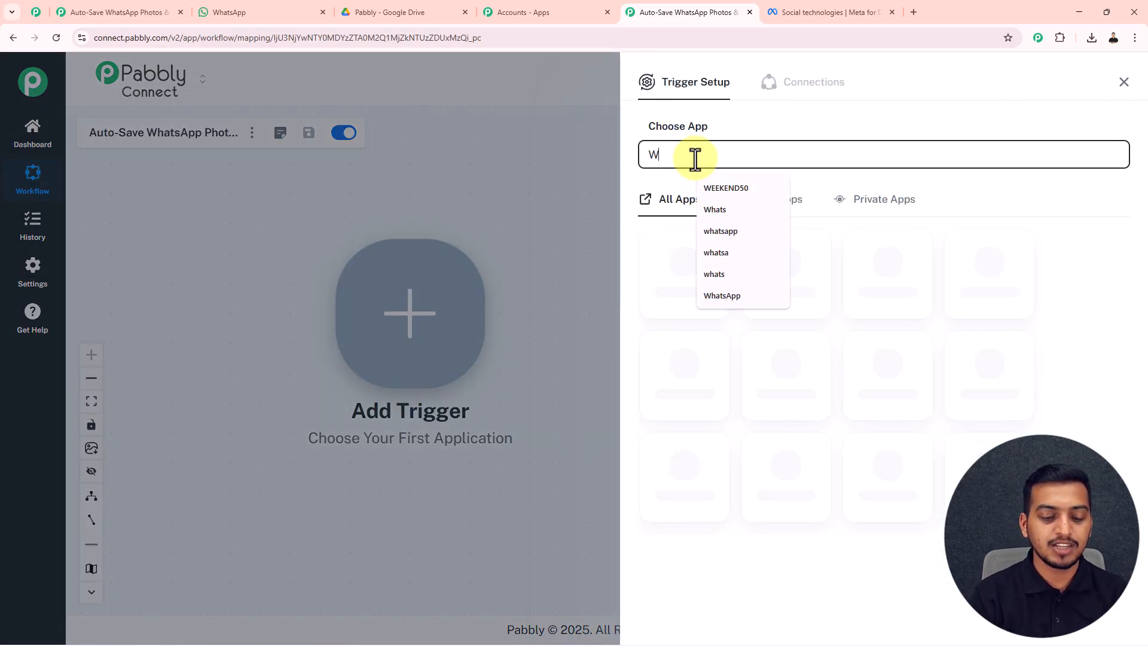
text(hatsAp)
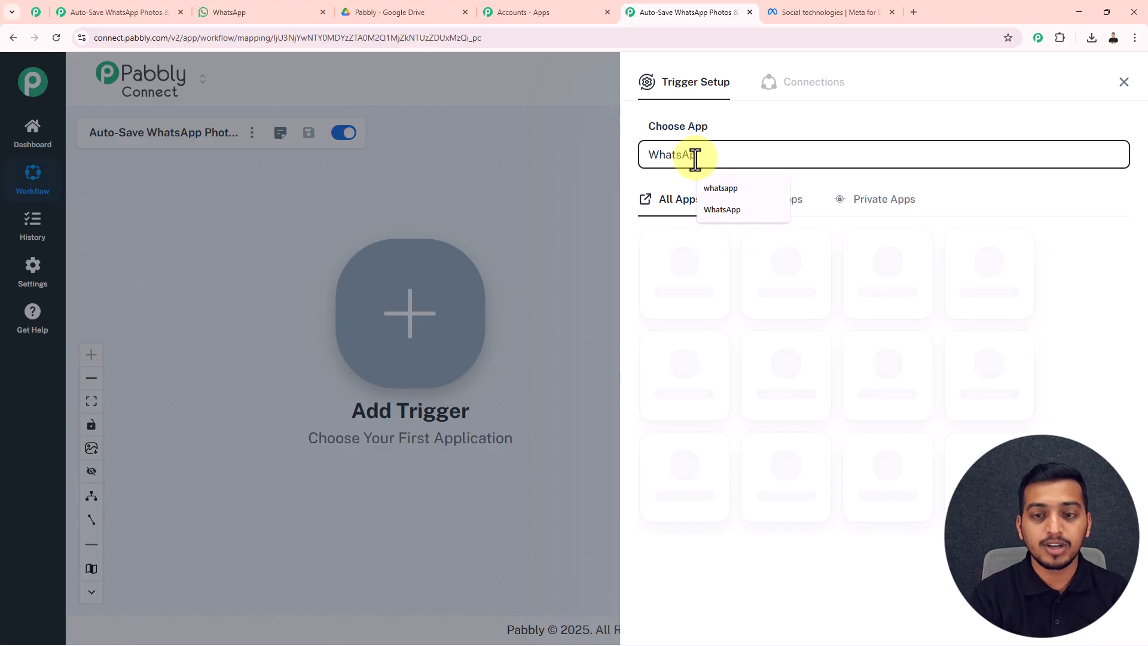
click(985, 291)
click(697, 224)
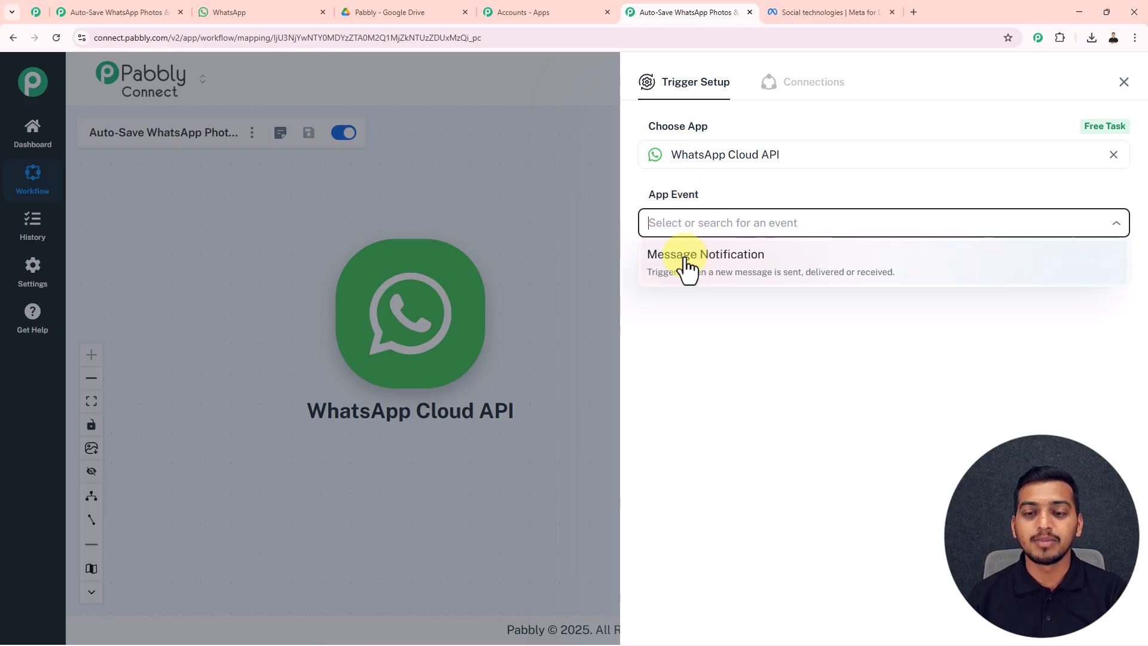
click(687, 263)
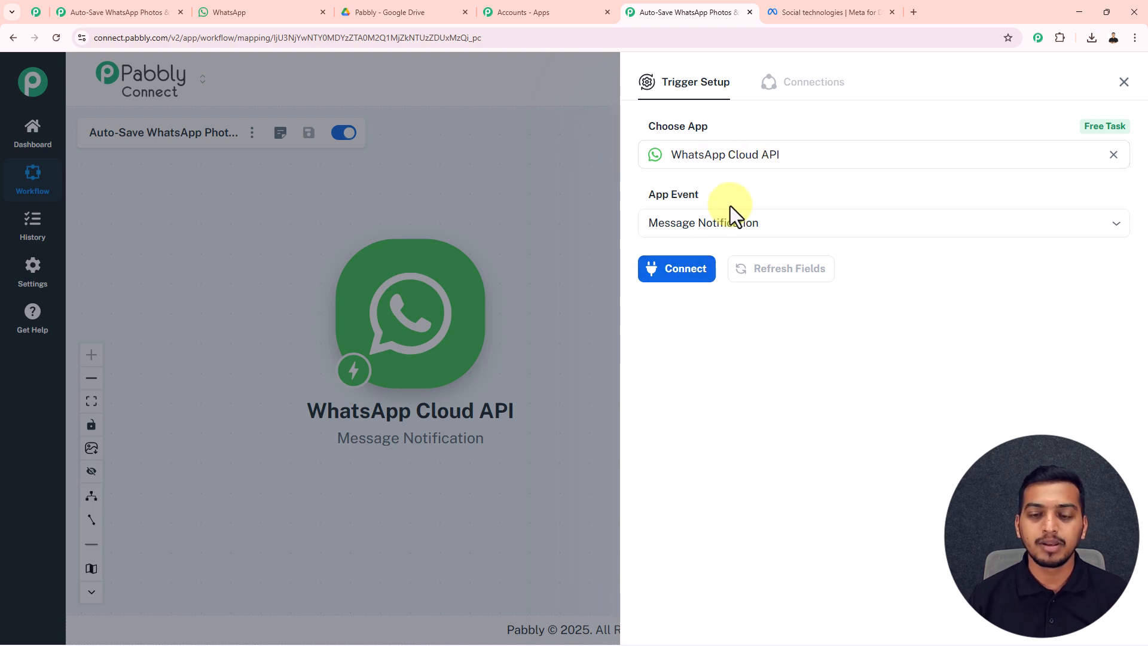
Connect the WhatsApp trigger, copy its webhook URL, and open the notification setup help thread.
click(690, 276)
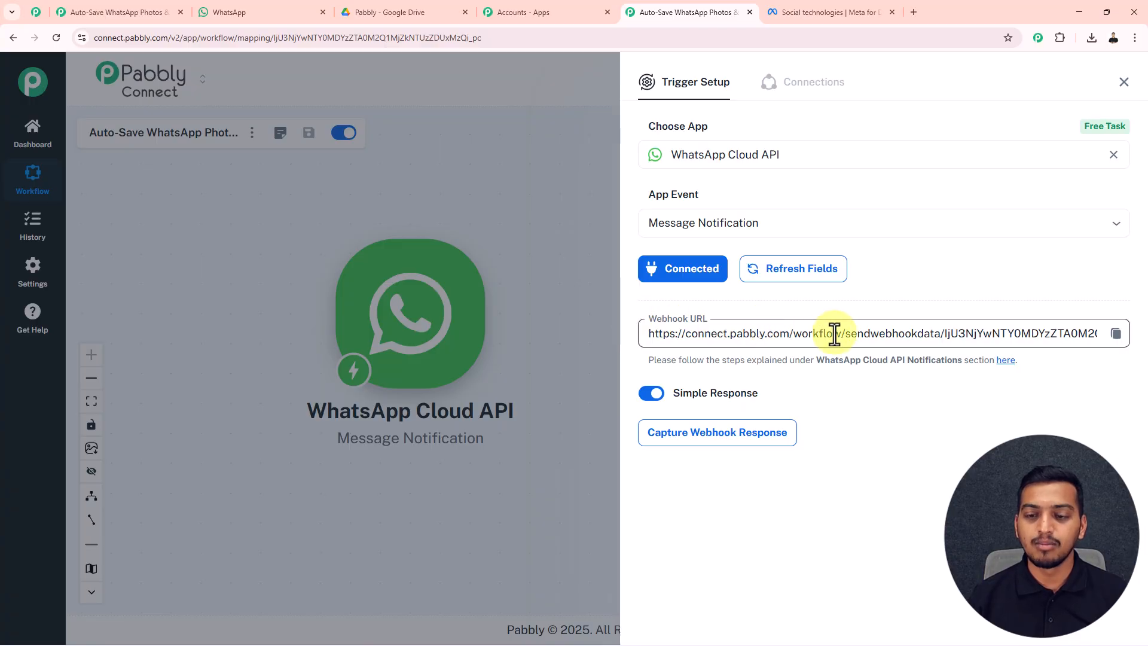
click(1116, 332)
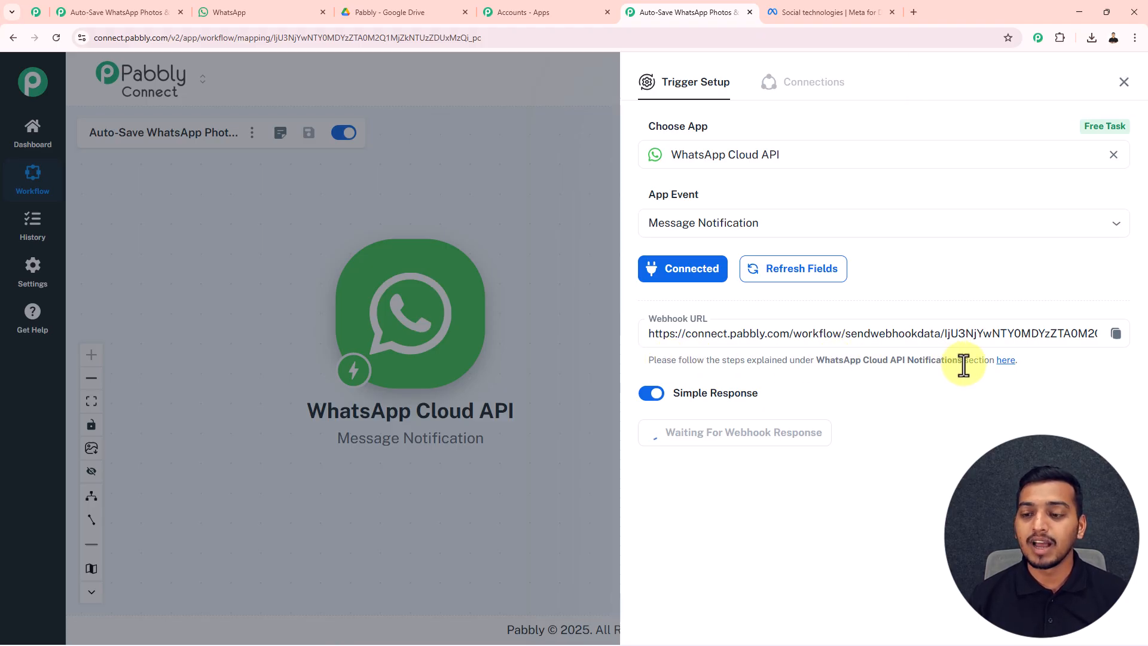
click(1005, 364)
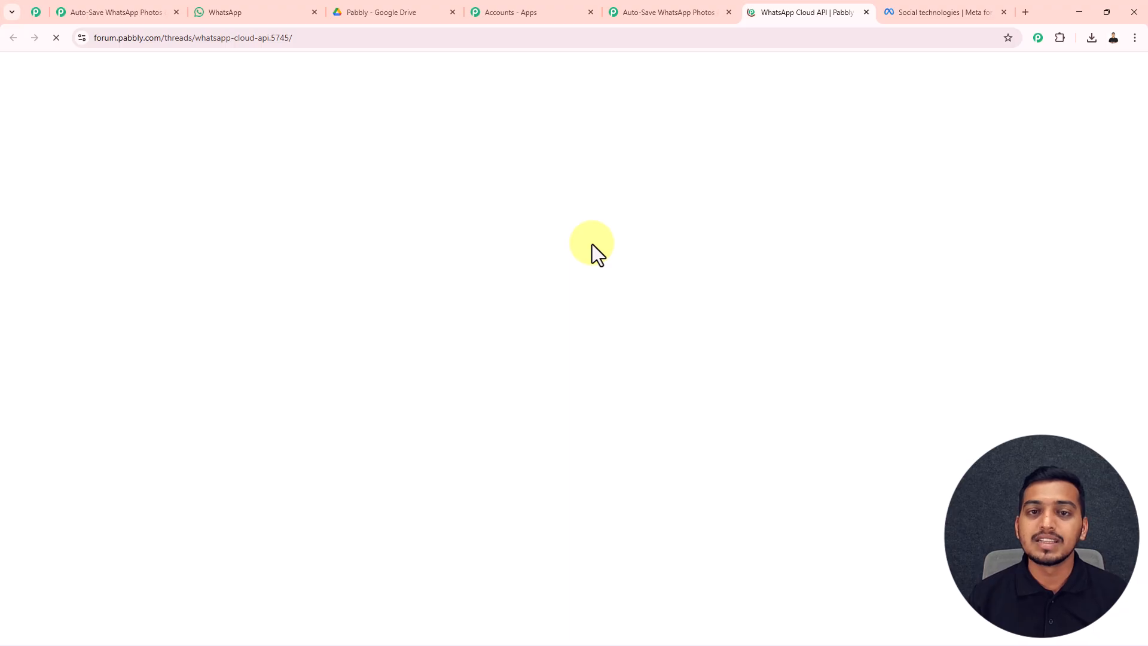
Scroll the forum thread to the WhatsApp Cloud API post, then switch to Meta for Developers.
scroll(591, 239, down, 3)
scroll(590, 238, down, 1)
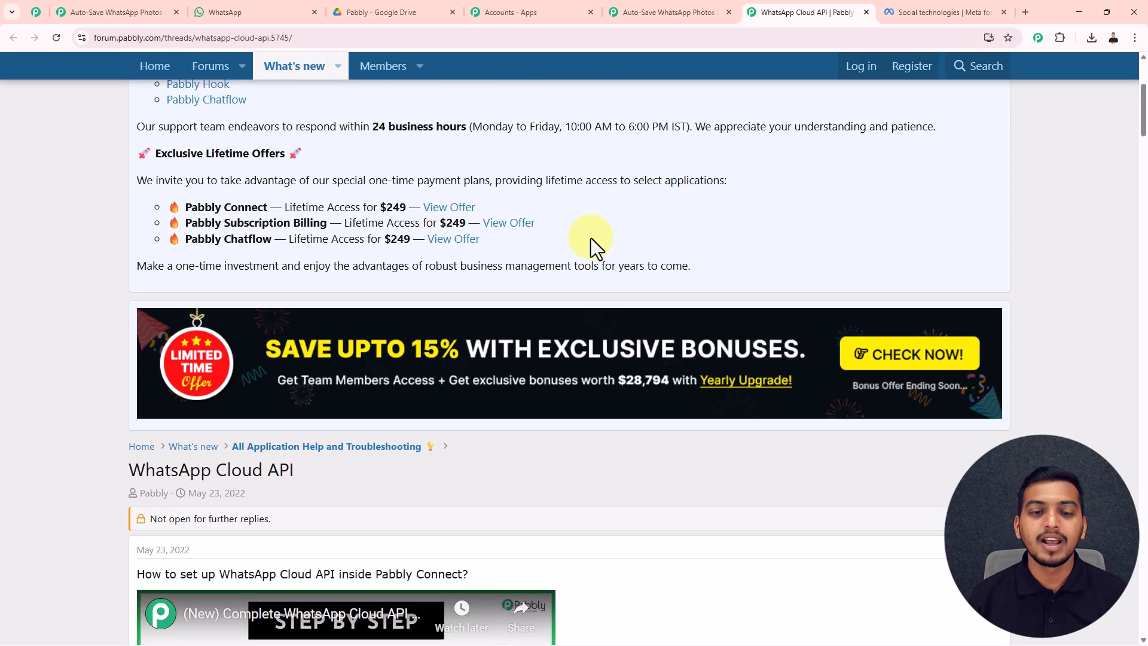
scroll(586, 268, down, 4)
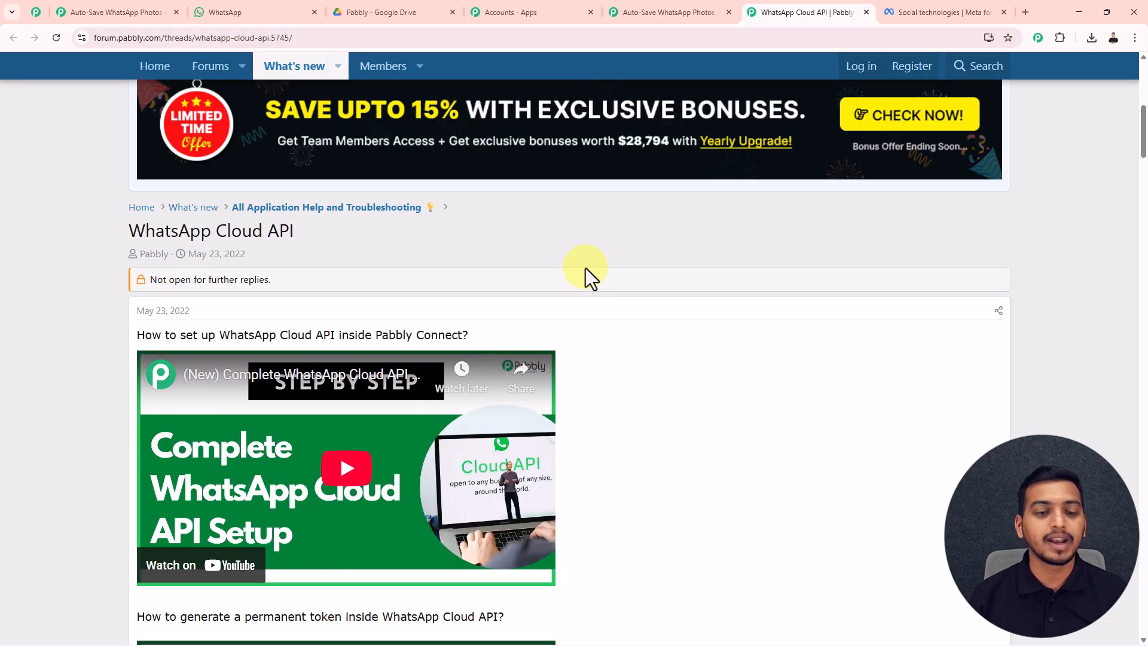
scroll(586, 268, down, 2)
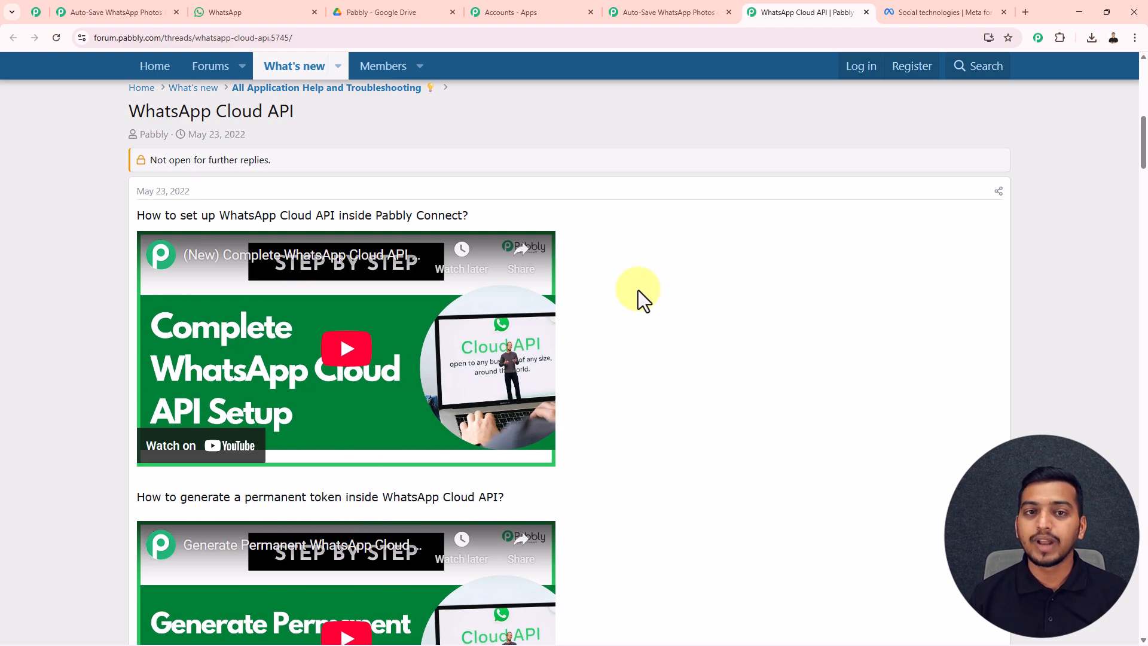
click(900, 10)
Open the developer app and go to its WhatsApp Configuration page with the webhook callback URL and verify token.
drag(205, 42, 84, 38)
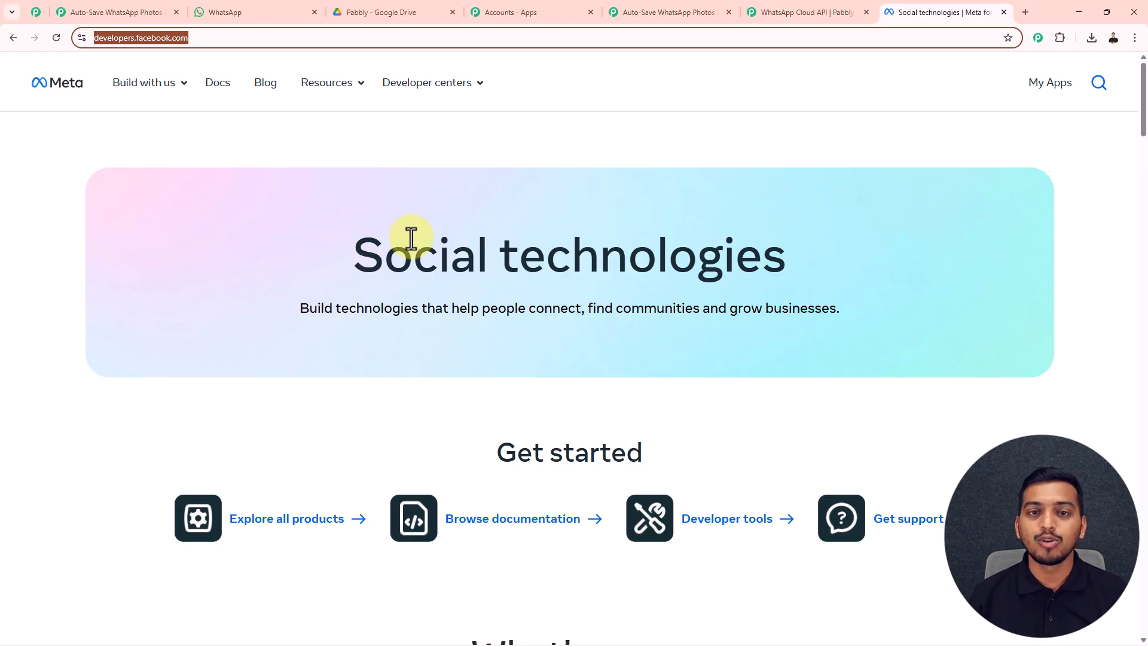
click(454, 421)
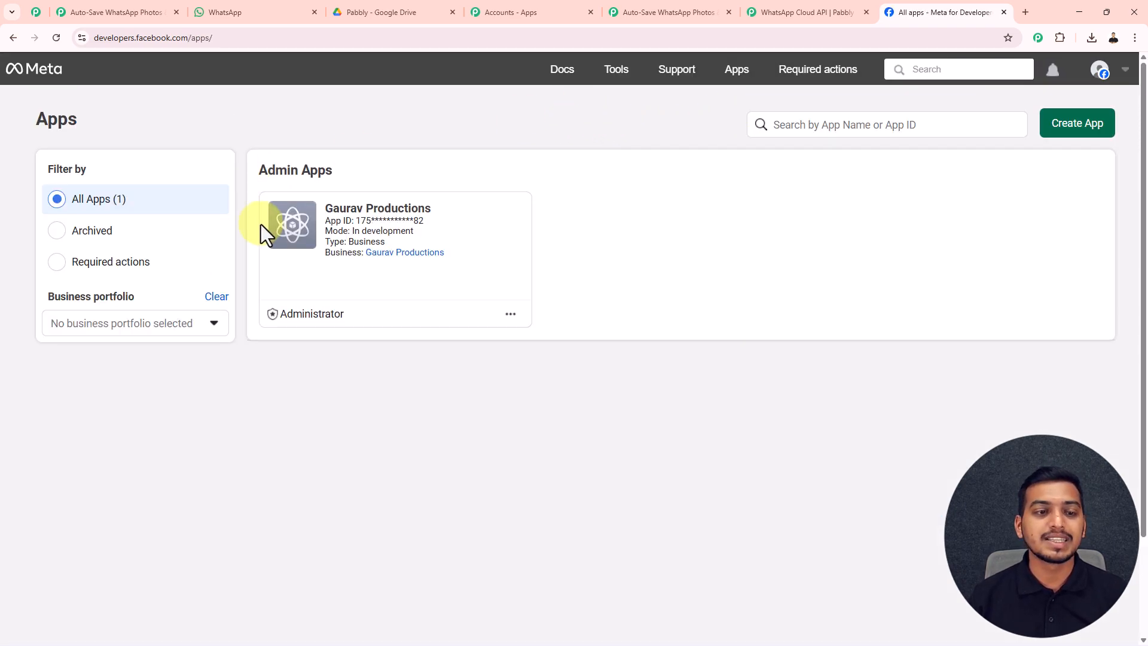
click(293, 240)
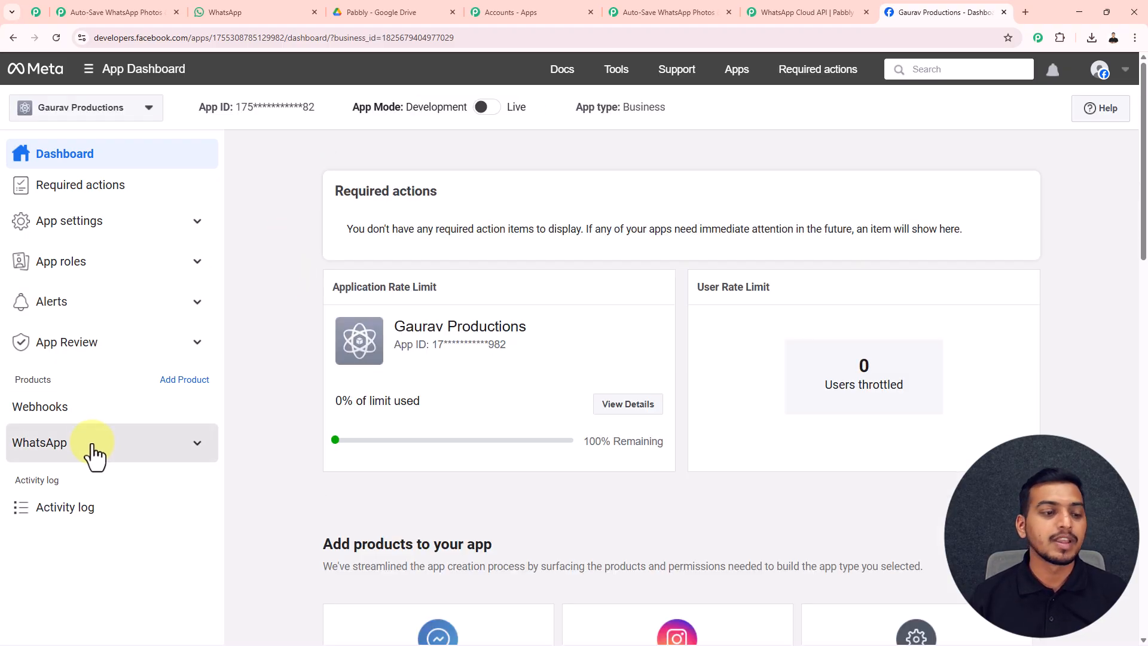
click(139, 454)
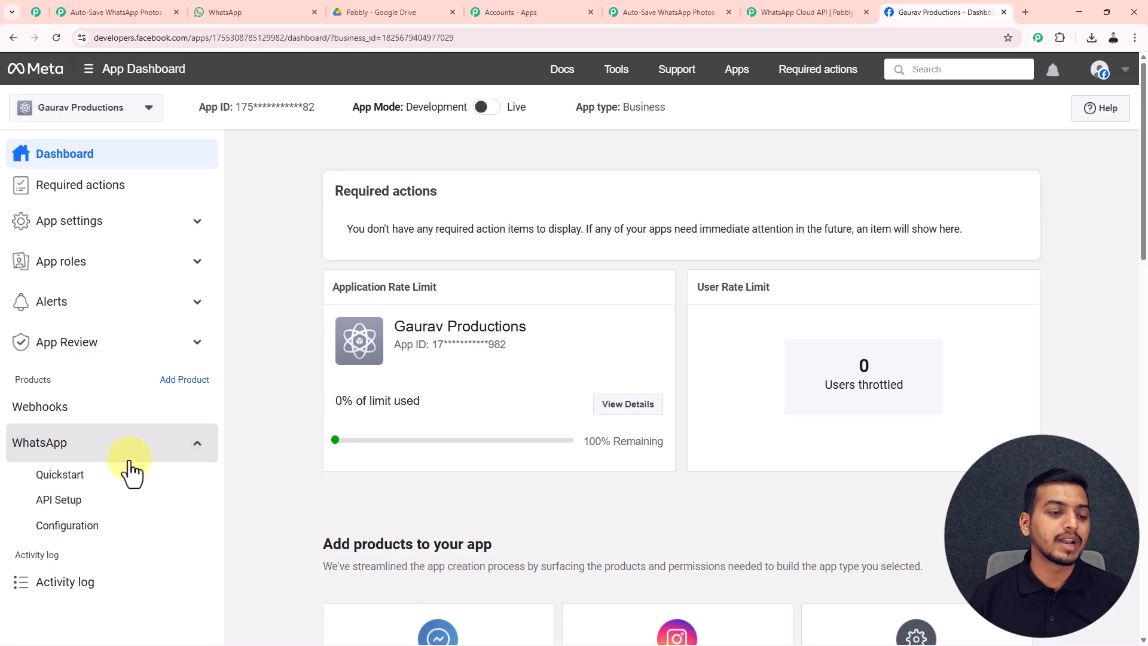
click(101, 534)
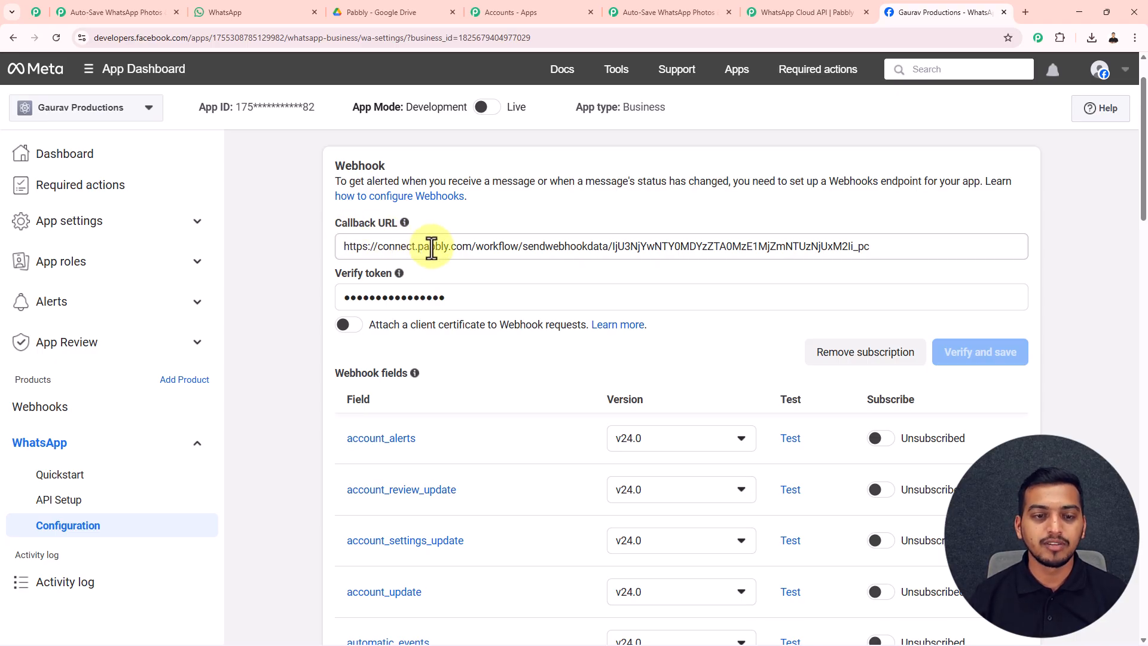
Replace the Callback URL with the copied Pabbly webhook URL and clear the old verify token.
click(400, 247)
key(ctrl+a)
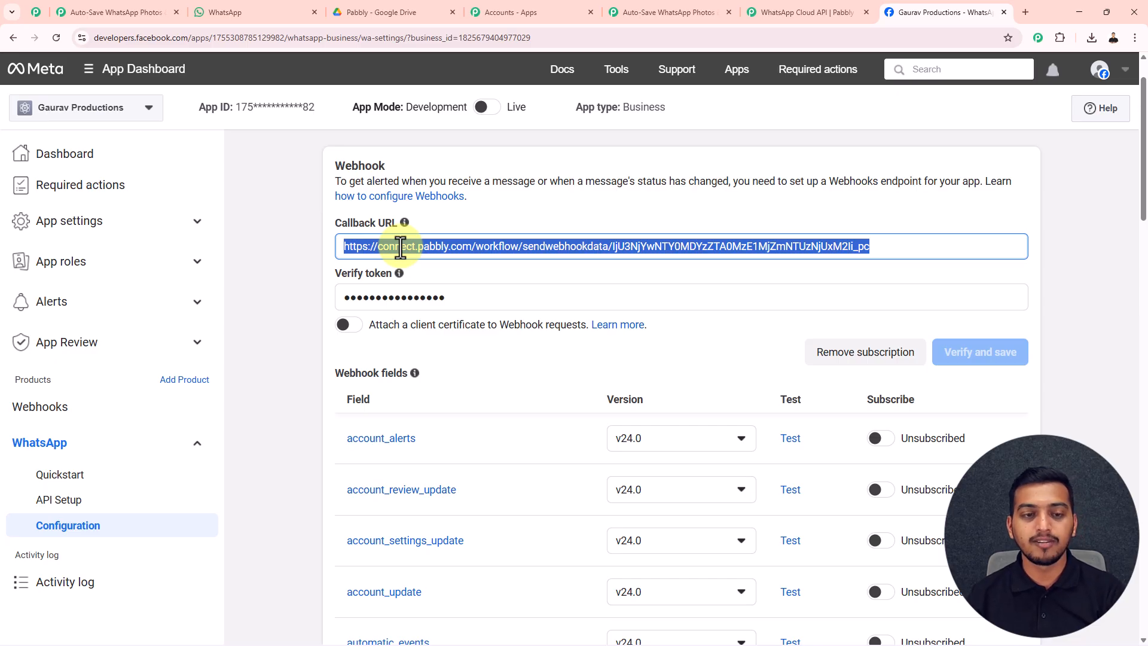
key(ctrl+v)
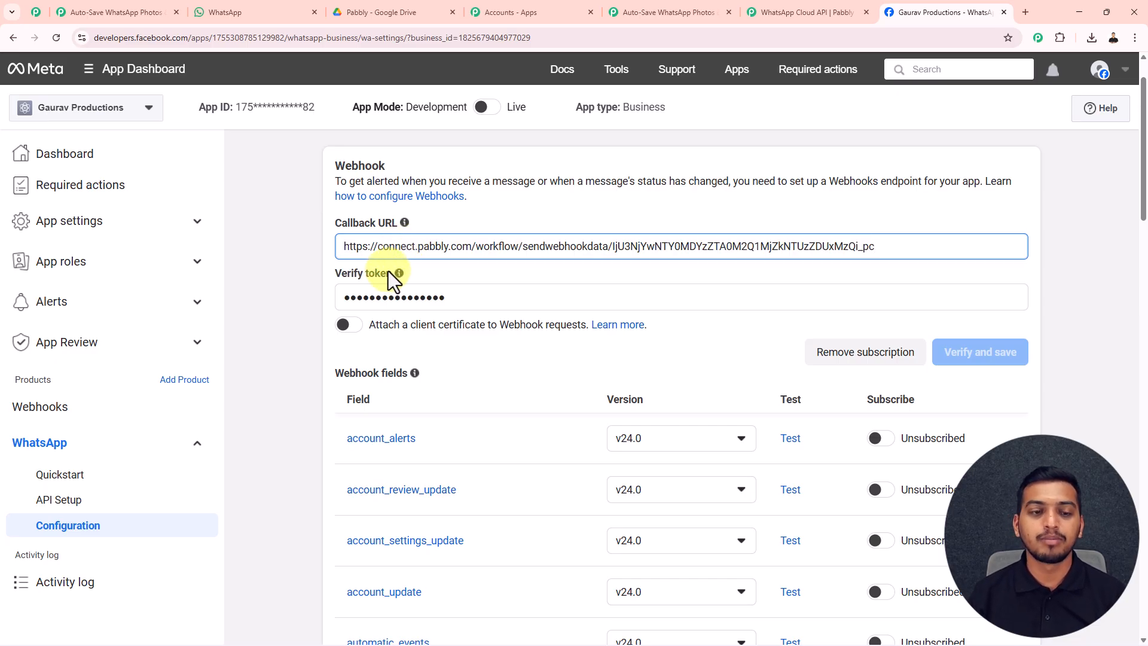
drag(383, 297, 451, 300)
key(BackSpace)
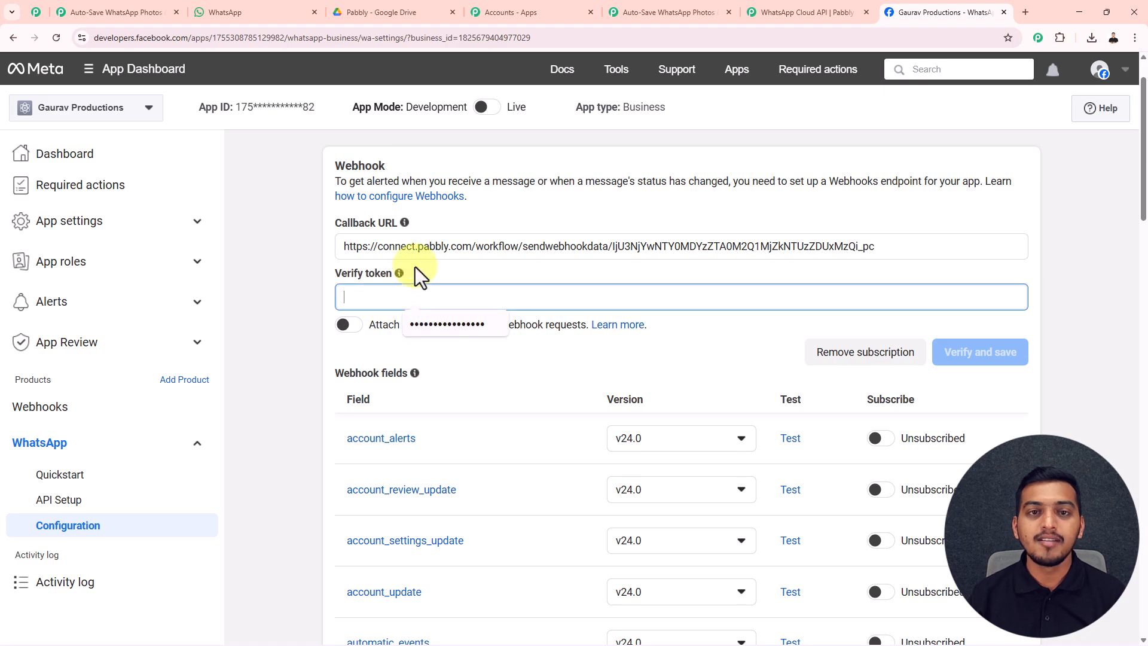
Copy the verify token from the forum instructions into the Verify token field, then verify and save.
click(777, 13)
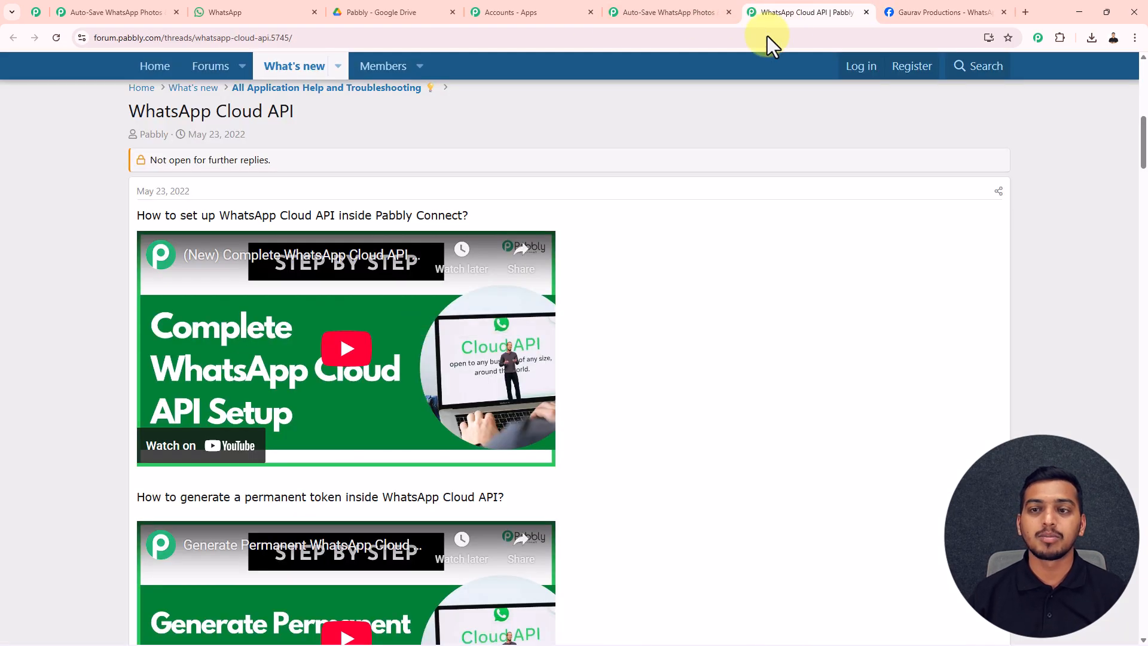
scroll(694, 221, down, 10)
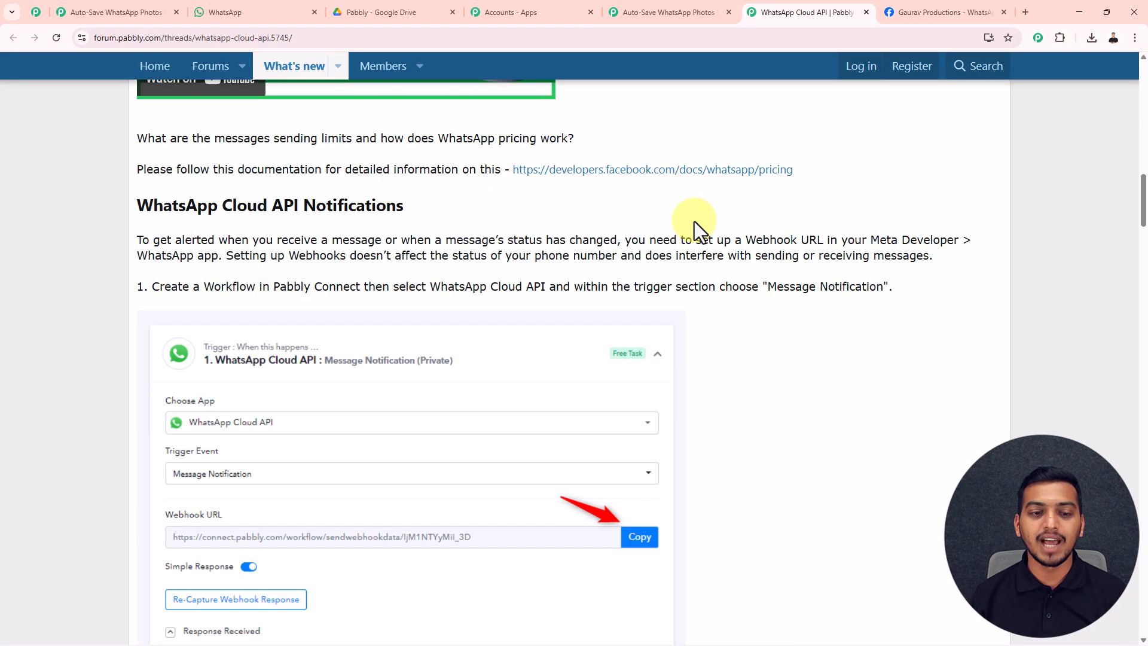
scroll(693, 221, down, 9)
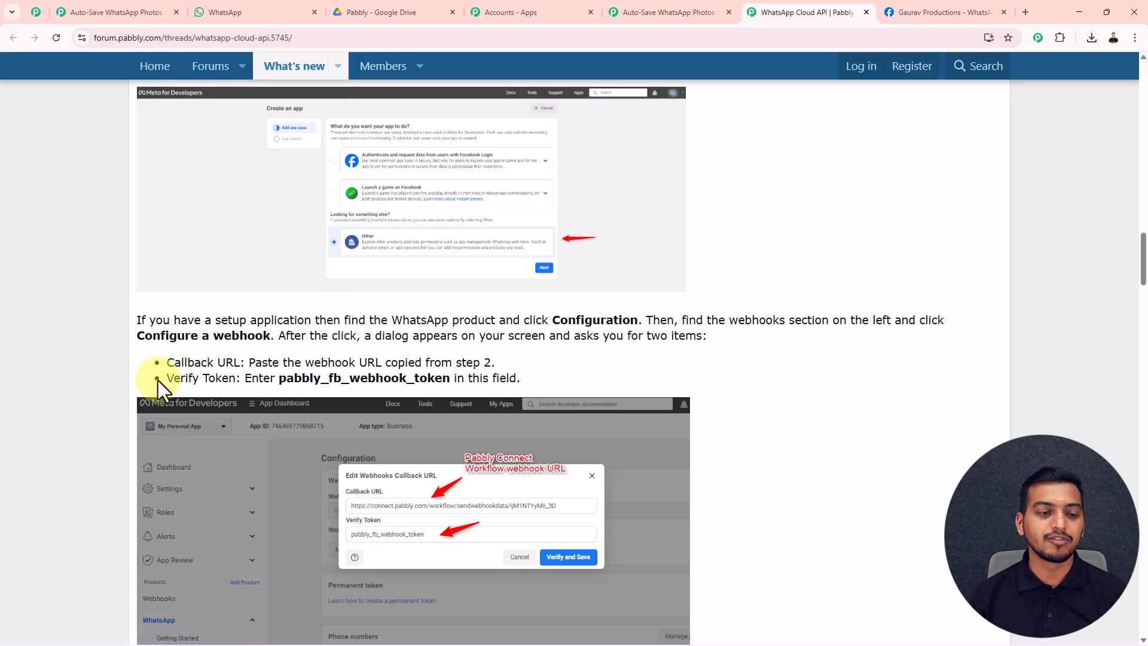
drag(278, 383, 450, 378)
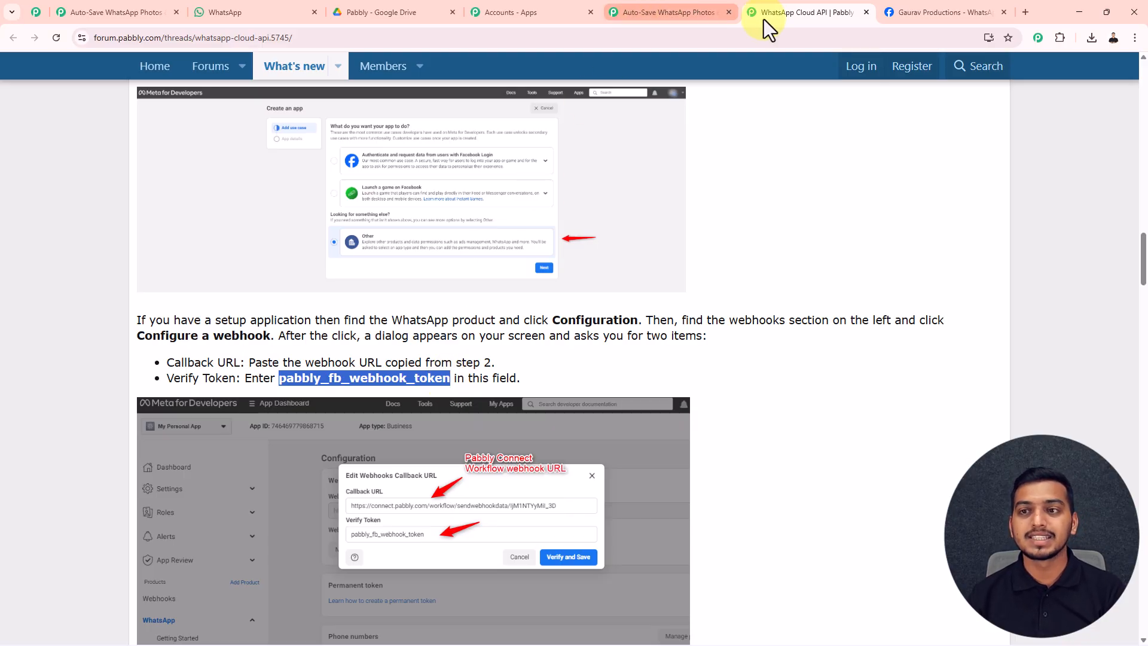
click(892, 17)
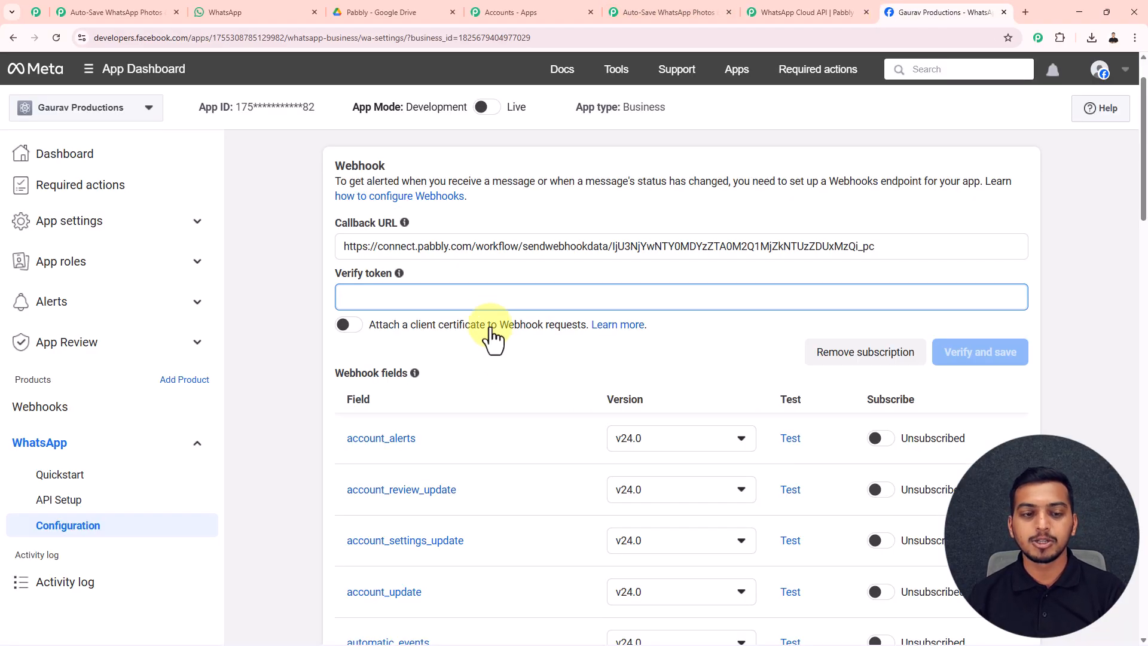
key(ctrl+v)
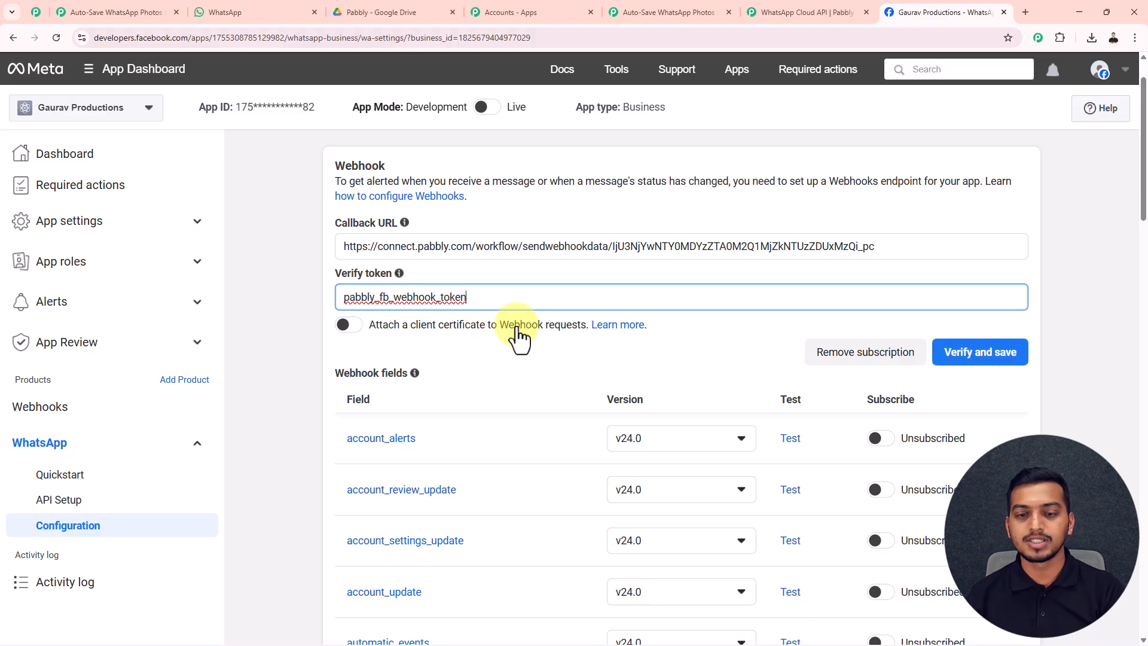
click(976, 358)
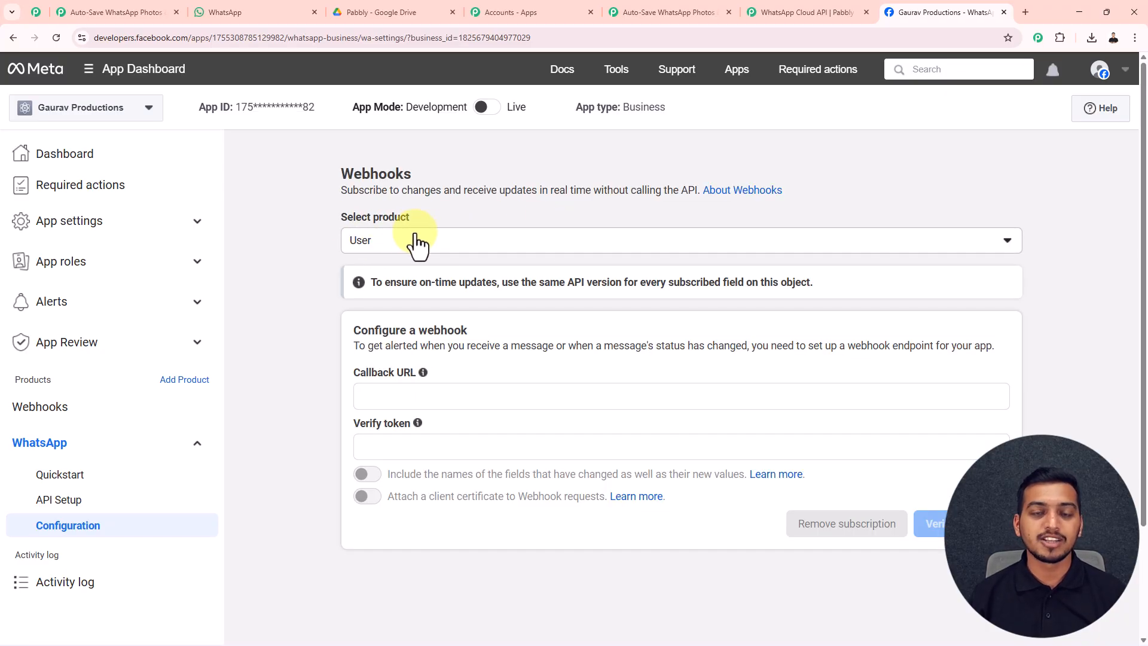
Switch to Whatsapp Business Account webhooks and subscribe the app to the messages field.
click(608, 242)
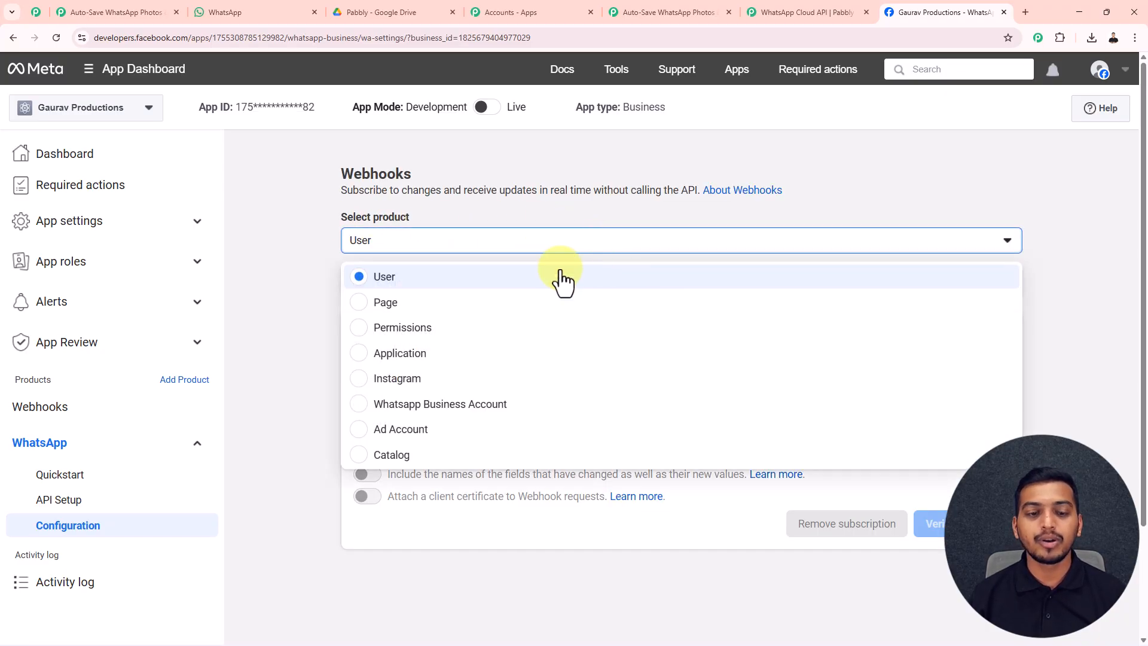
click(485, 401)
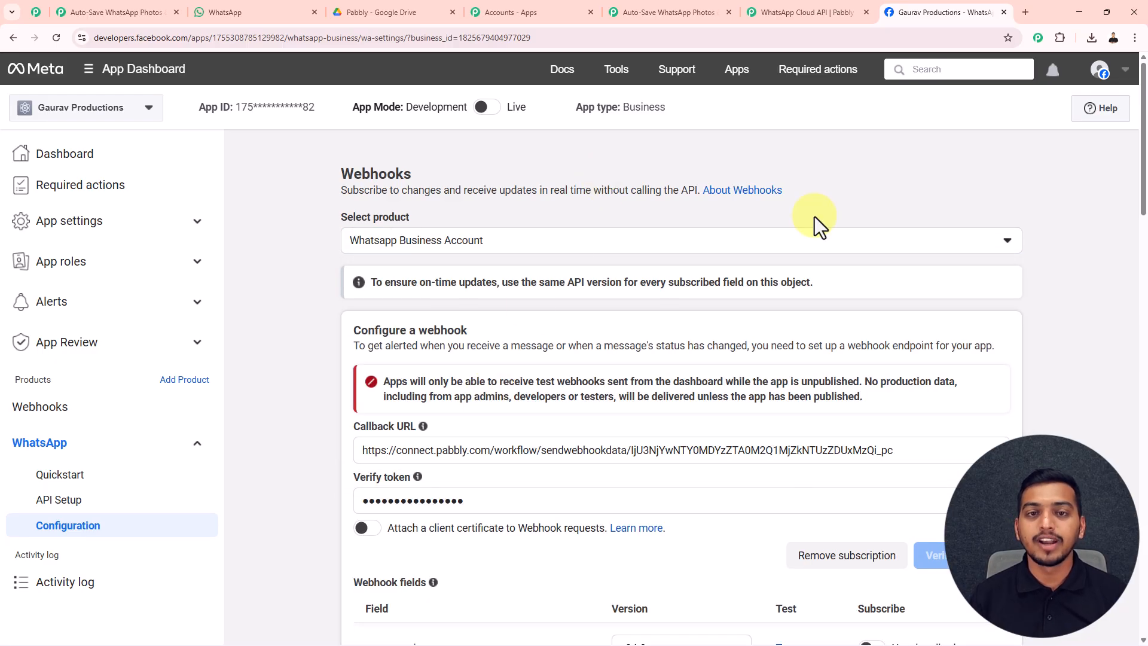
scroll(813, 218, down, 13)
scroll(808, 221, down, 6)
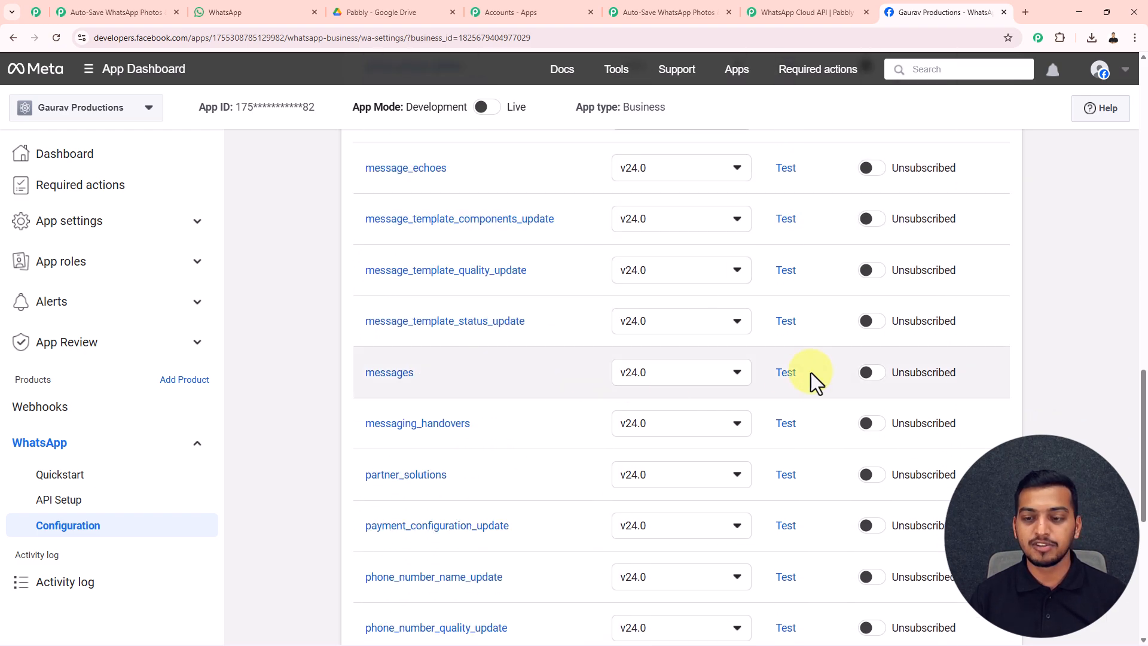
click(871, 373)
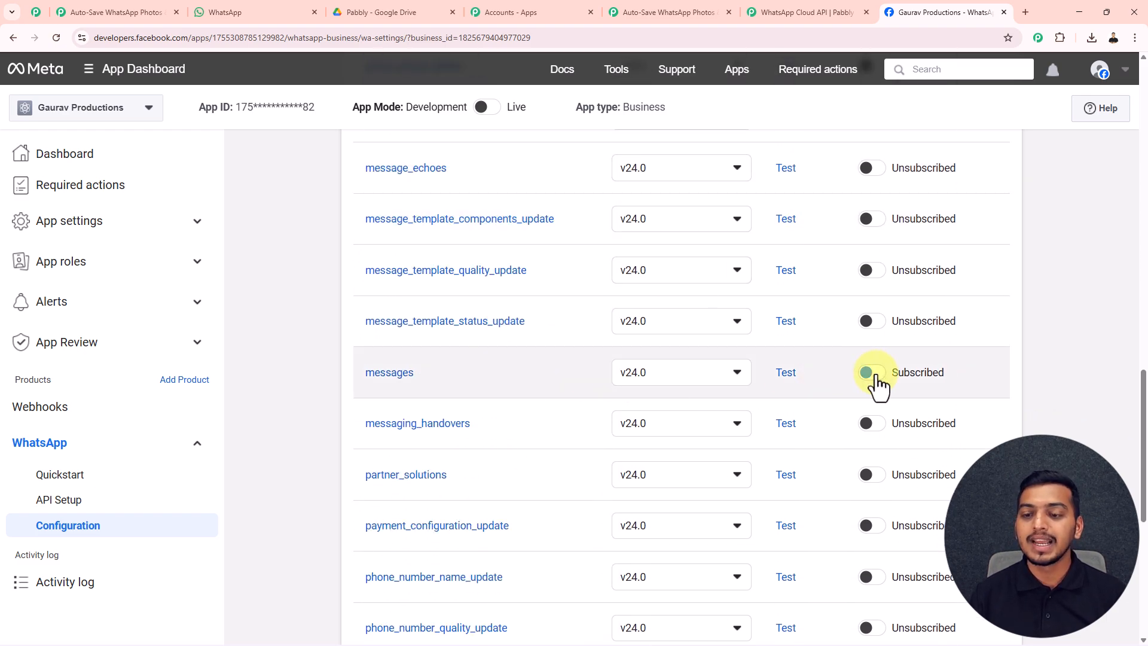
Send the messages field's test sample payload to the Pabbly server.
click(785, 372)
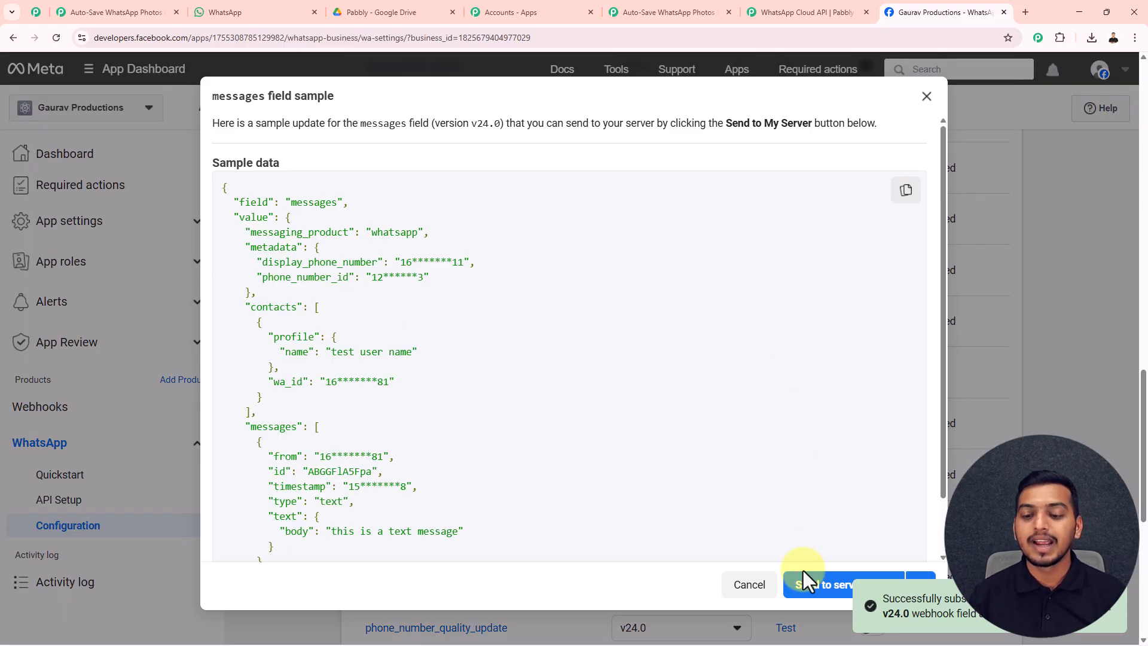
click(807, 588)
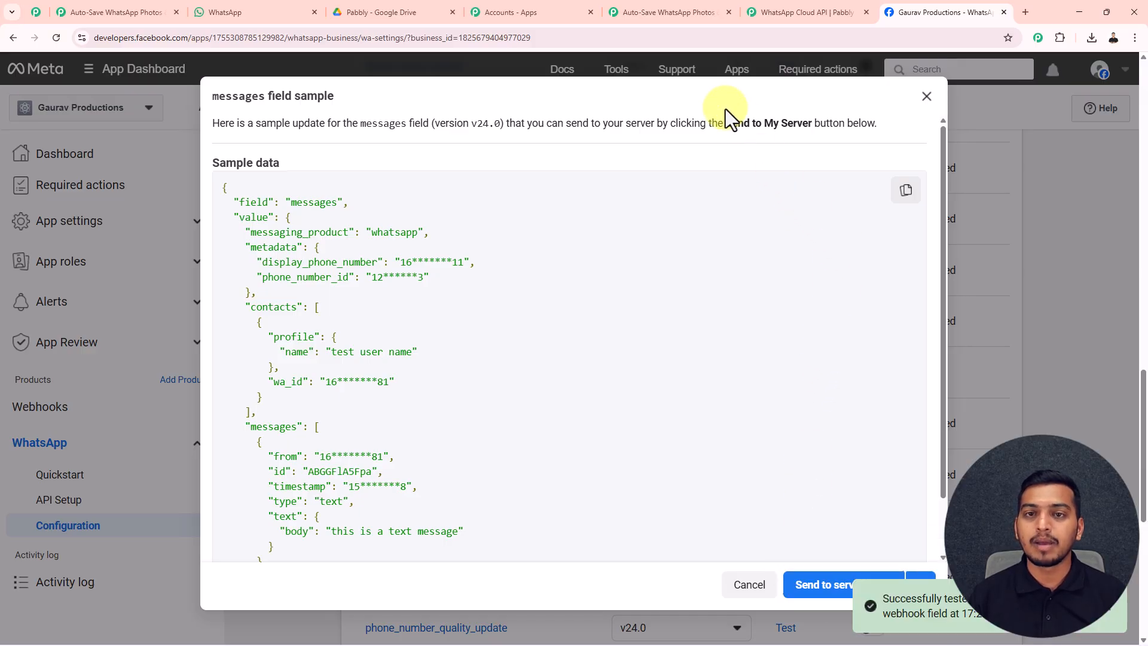
click(672, 16)
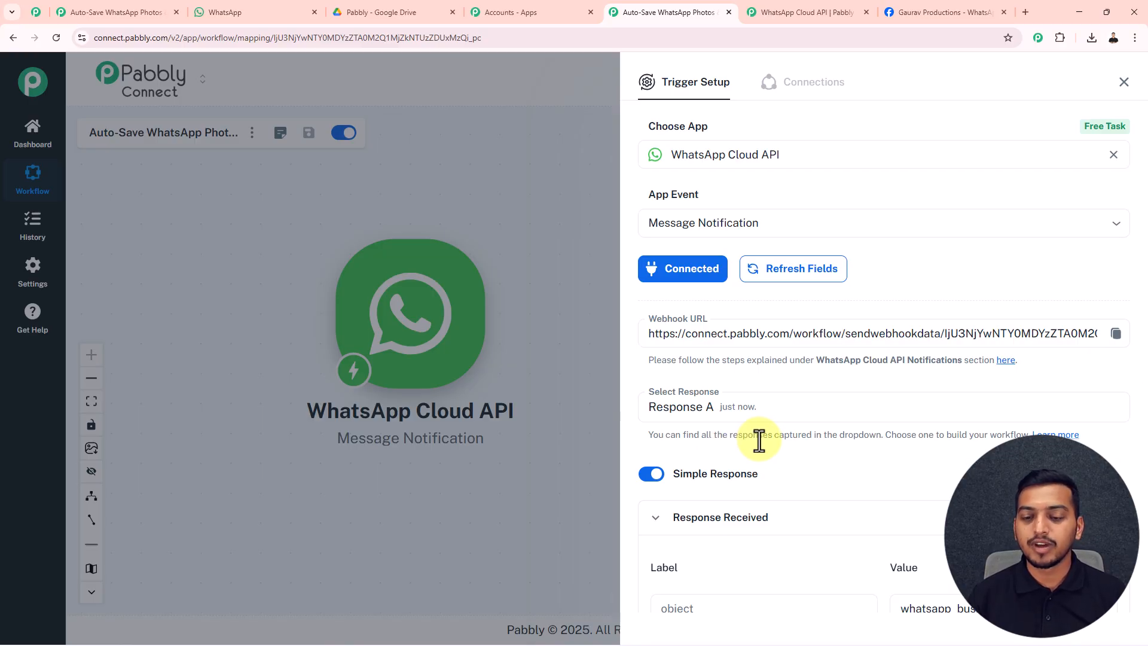
Close the Trigger Setup panel to return to the canvas with the WhatsApp Cloud API trigger.
click(1124, 82)
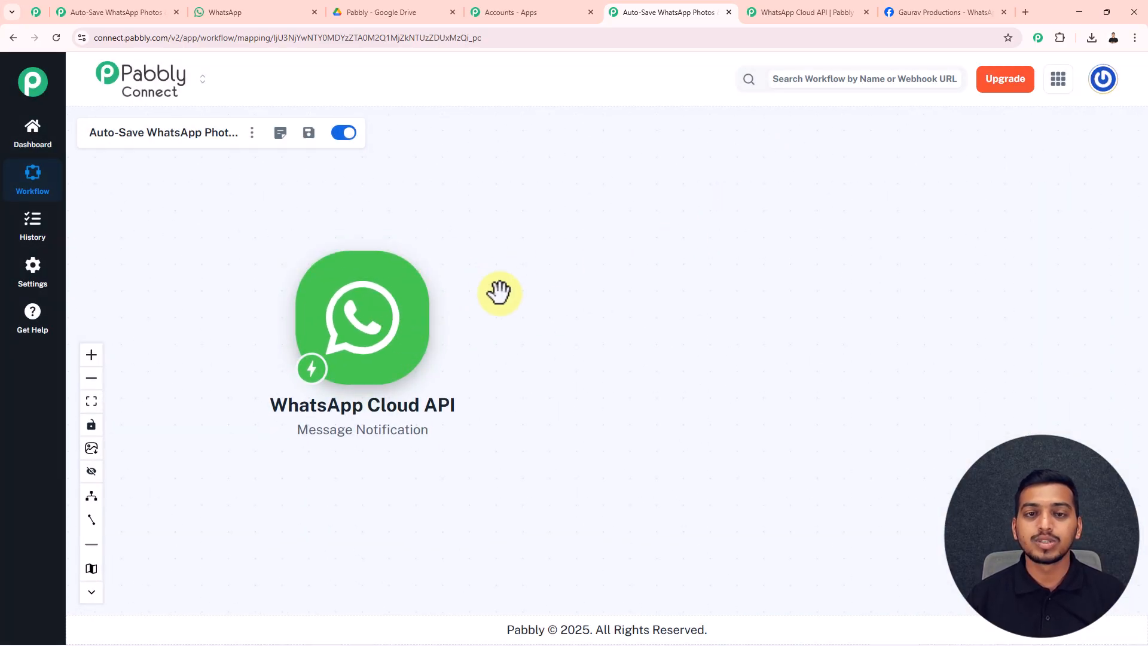
Drag the Business Networking Meetup 2025 agenda .htm file from Downloads into the Test Number chat and send it.
click(268, 12)
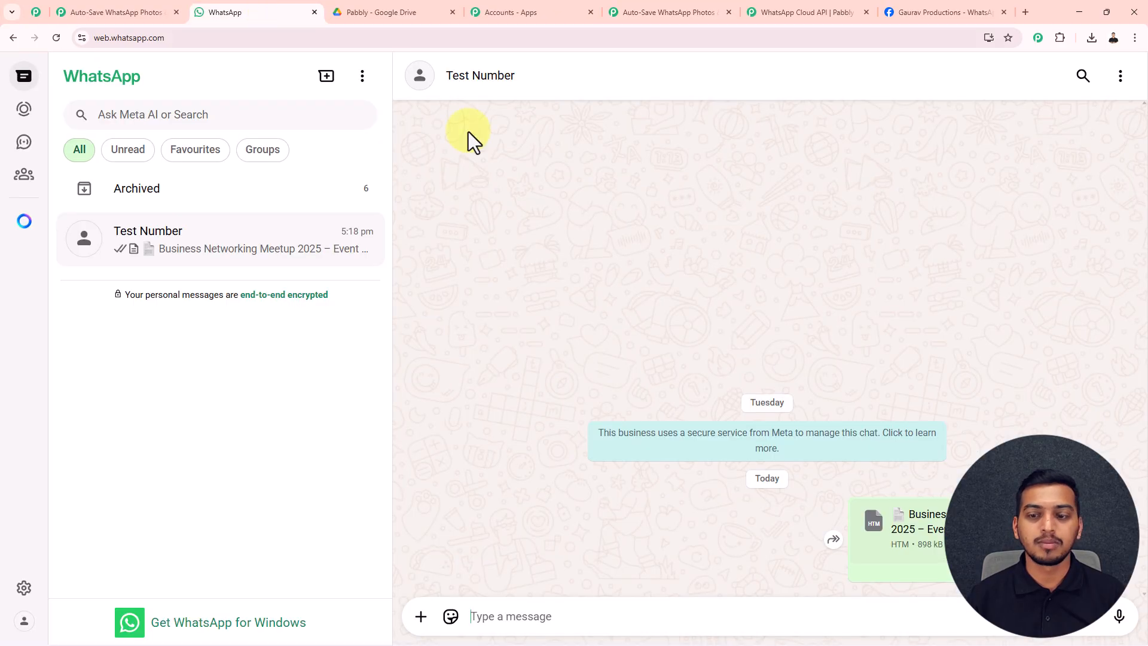
click(1119, 76)
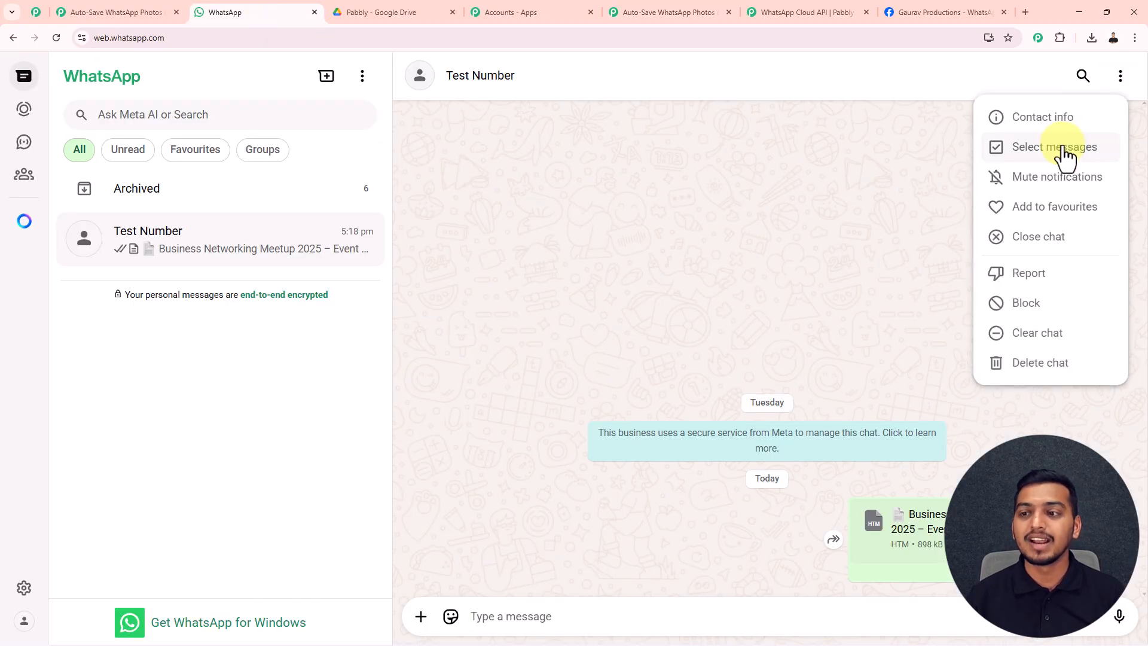
click(920, 176)
click(1095, 41)
drag(1006, 98, 773, 324)
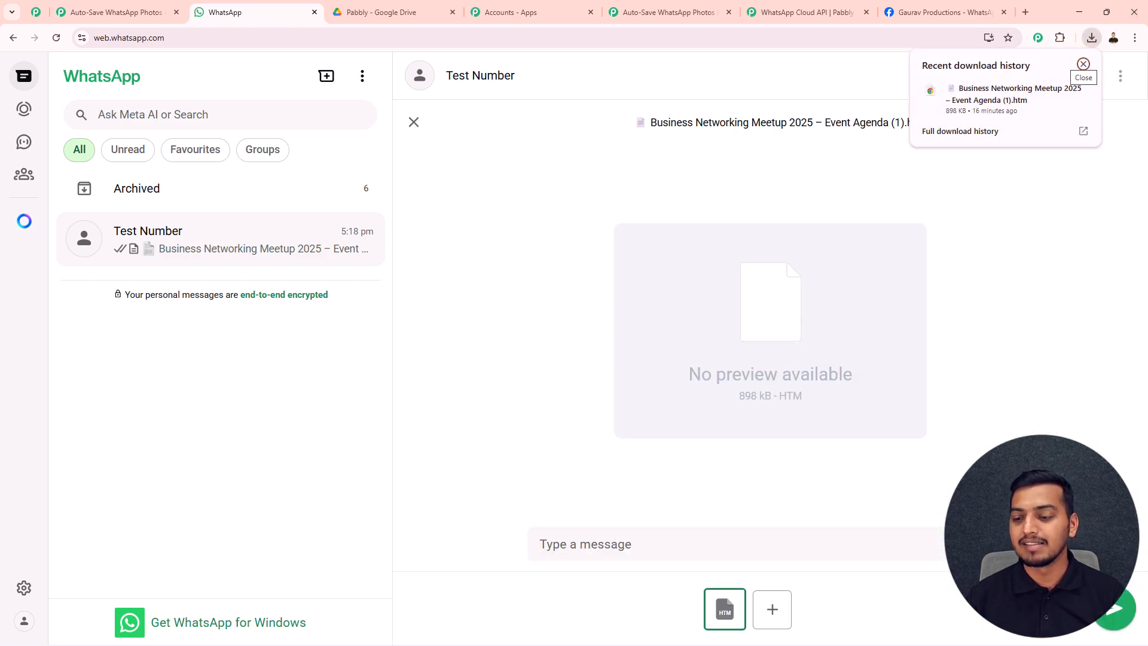
click(1110, 617)
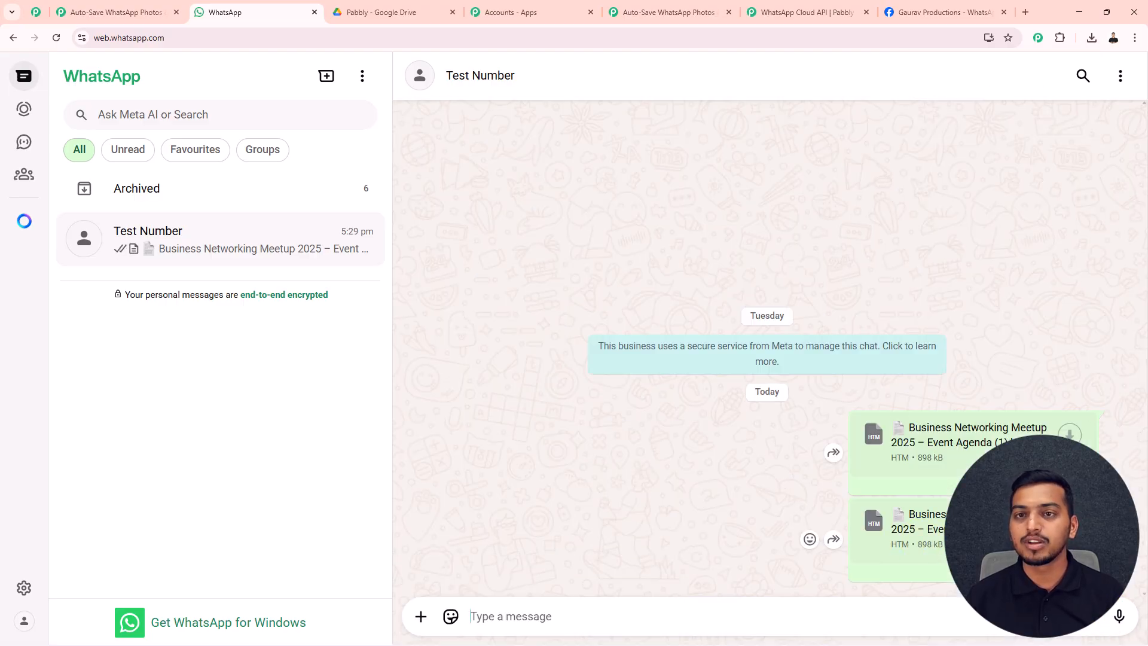
Refresh the WhatsApp Cloud API trigger's responses, select Response B with the agenda document details, and close the setup.
click(689, 16)
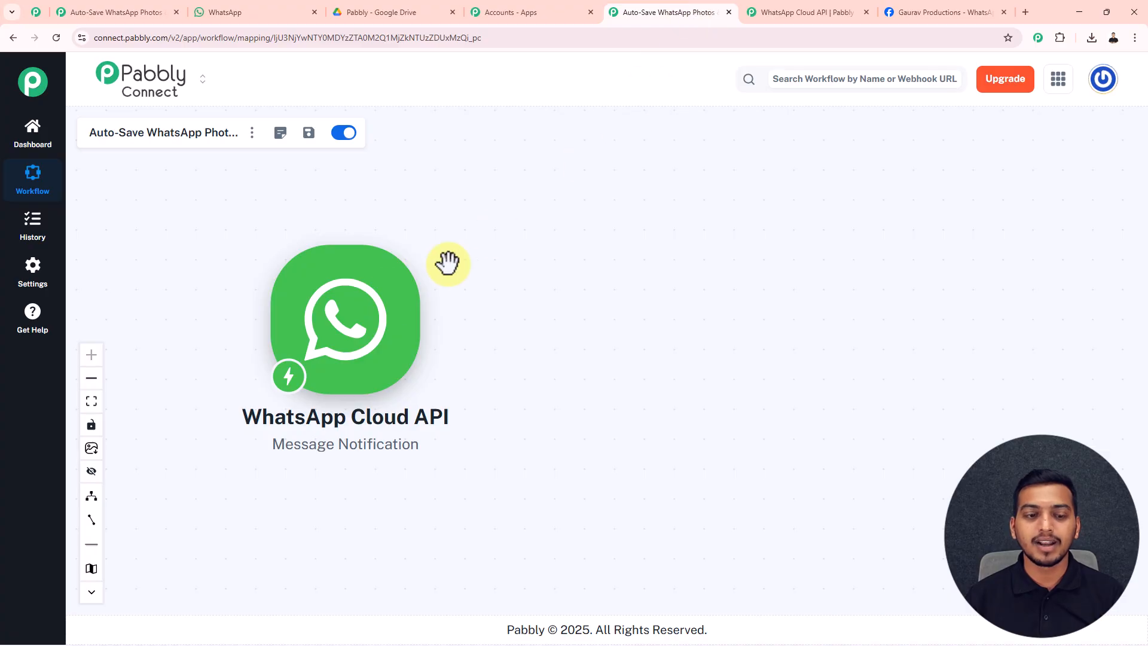
click(372, 312)
click(1107, 407)
click(891, 410)
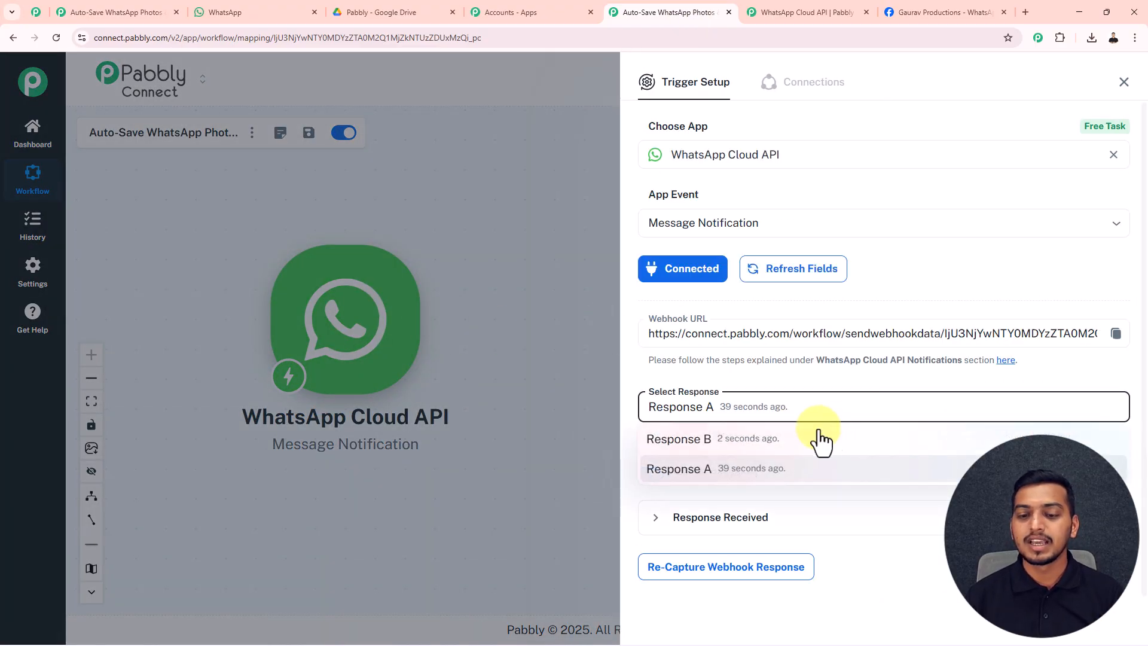
click(797, 442)
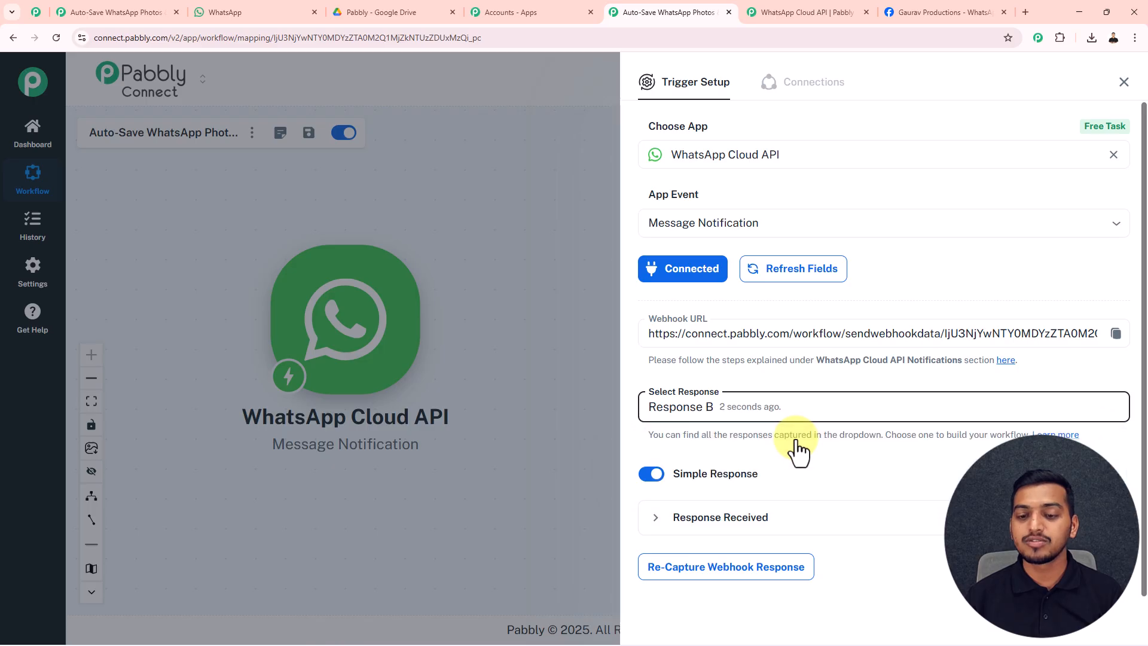
click(762, 526)
scroll(853, 502, down, 6)
scroll(903, 436, down, 6)
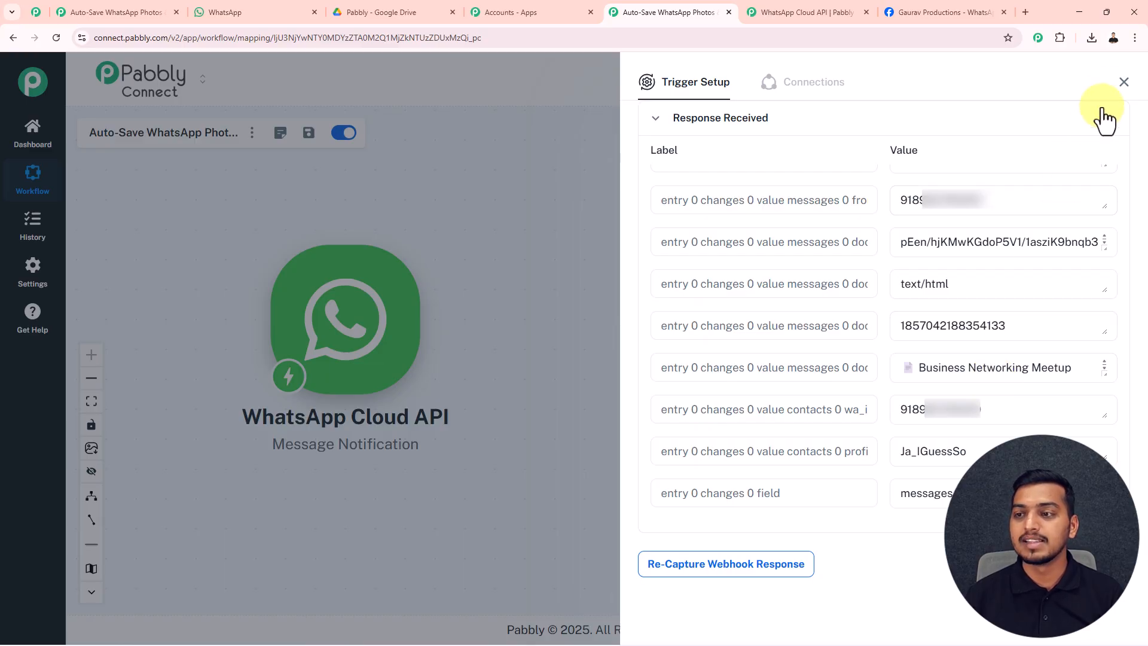
click(1123, 82)
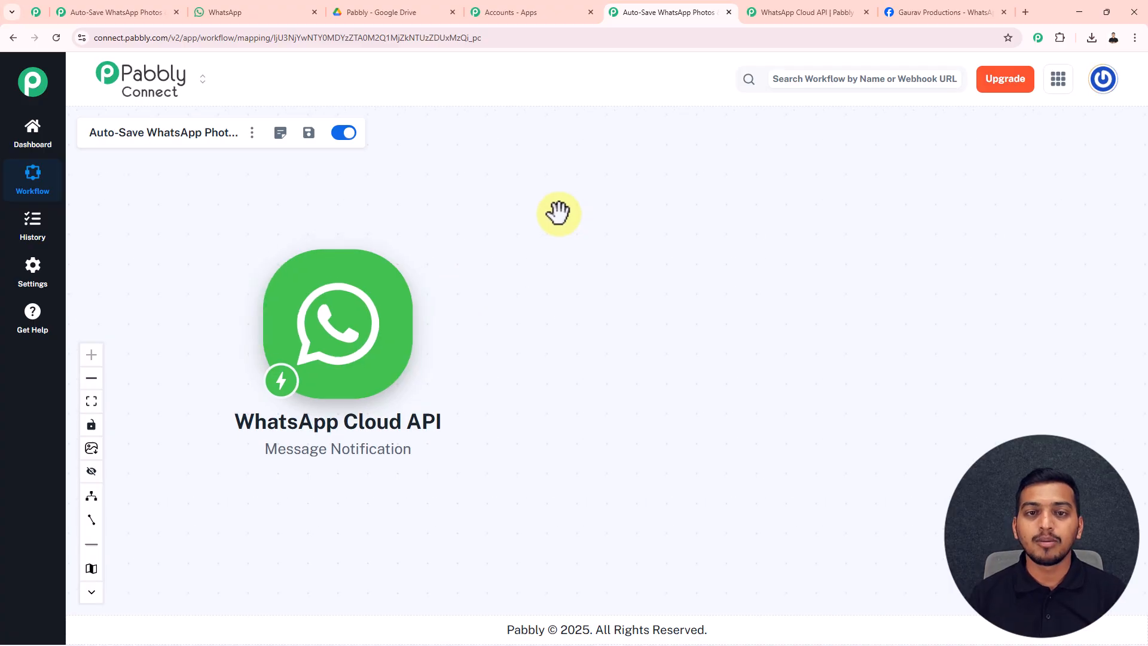
mouse_move(397, 295)
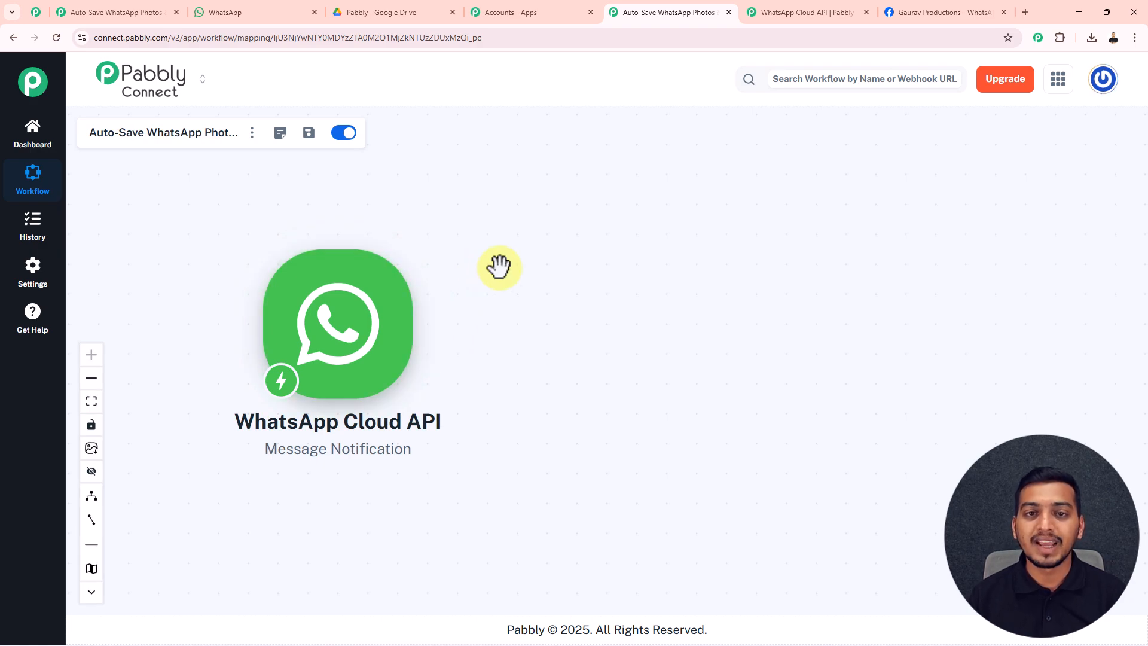
Add an action step after the trigger using Google Drive with the Upload a File event.
click(426, 325)
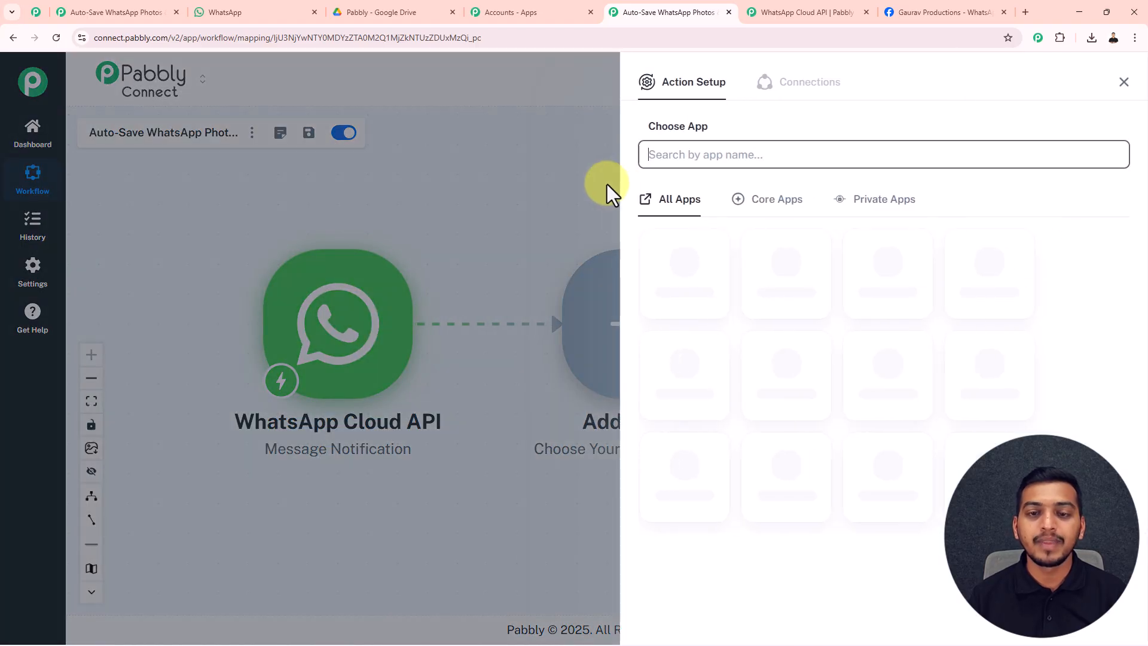
click(664, 156)
text(Drive)
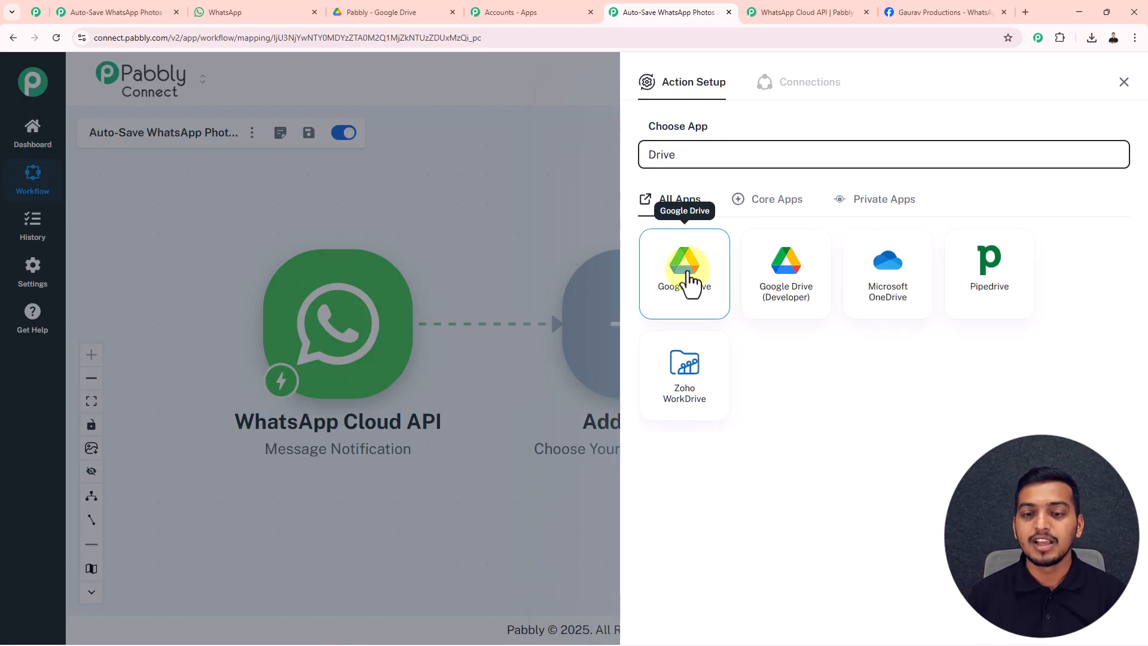
click(686, 281)
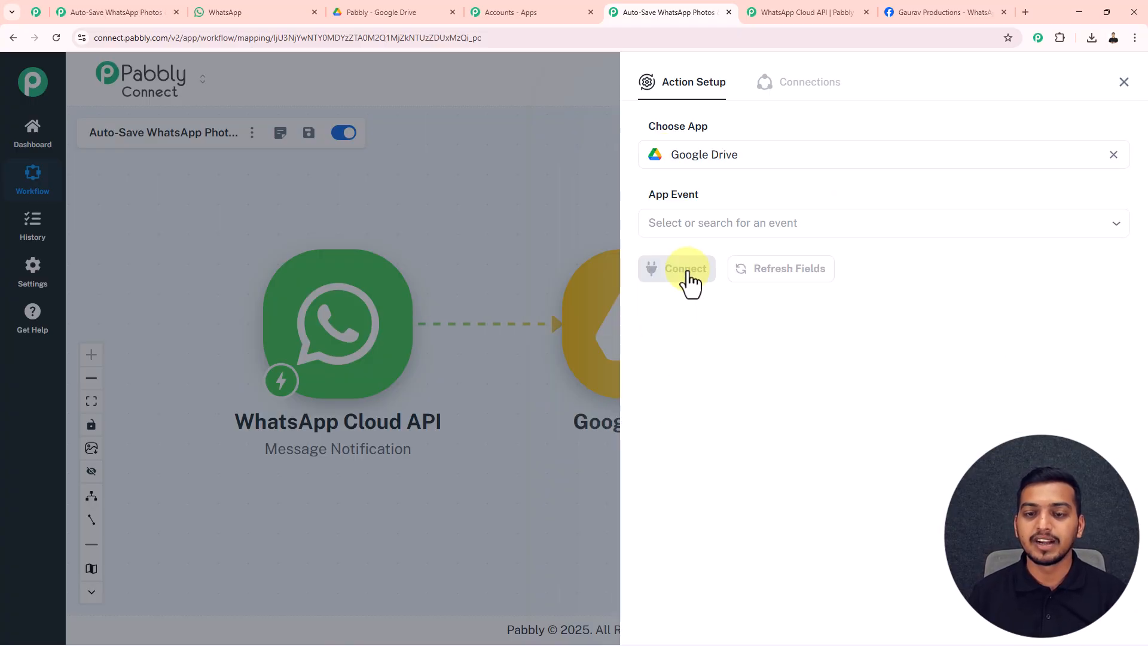
click(692, 224)
scroll(721, 352, down, 9)
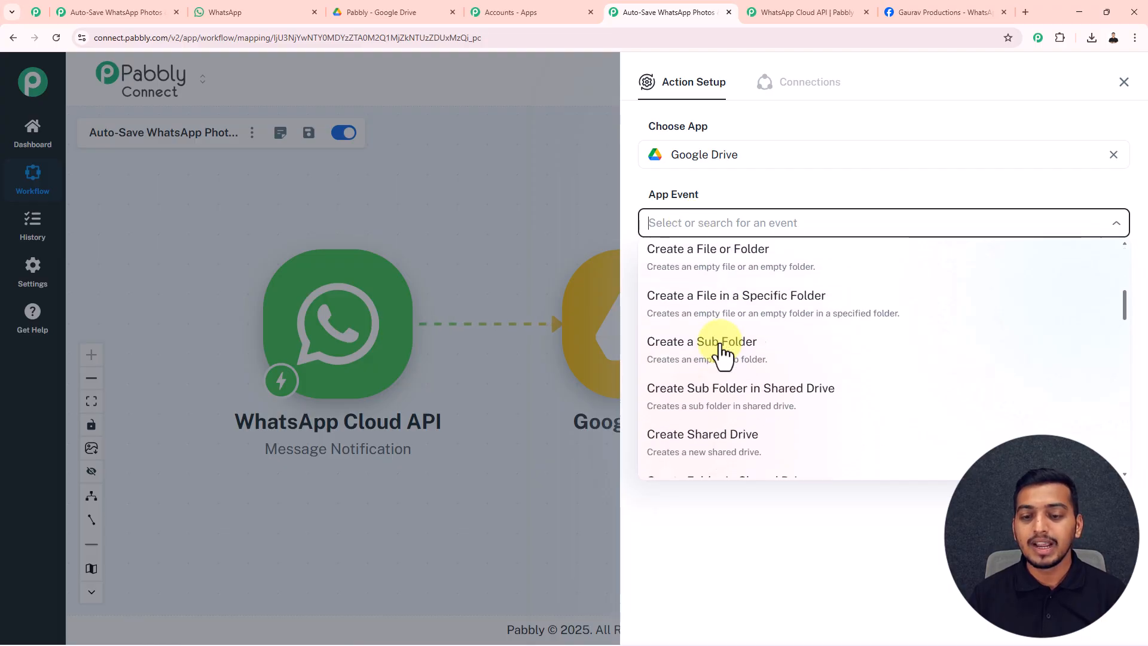
scroll(722, 352, down, 3)
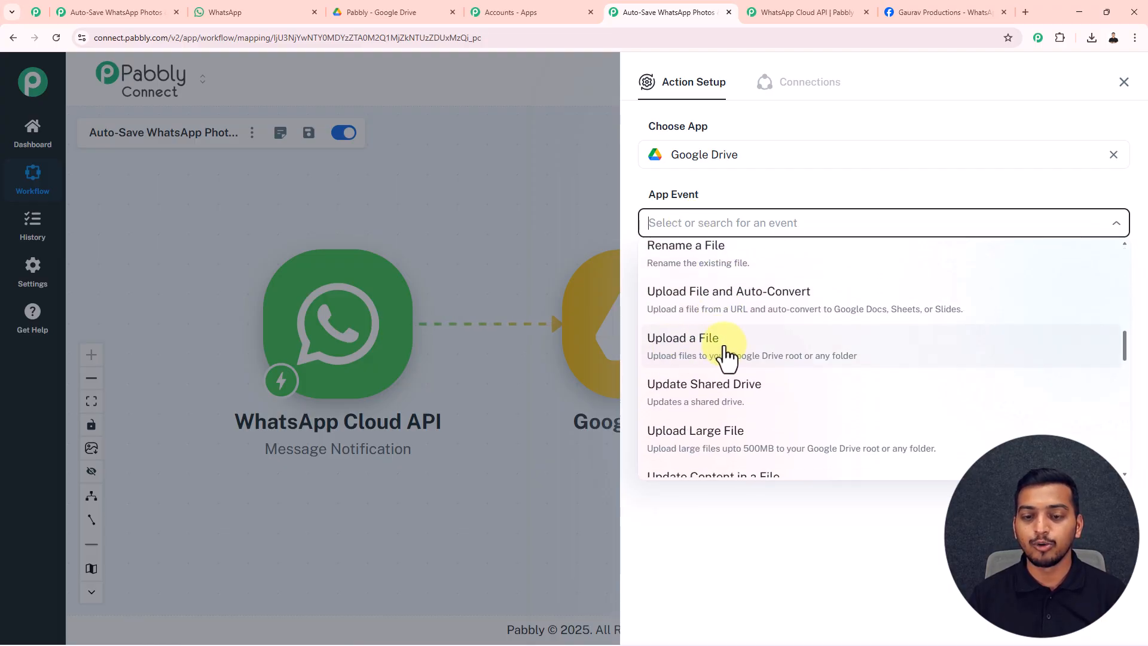
click(710, 349)
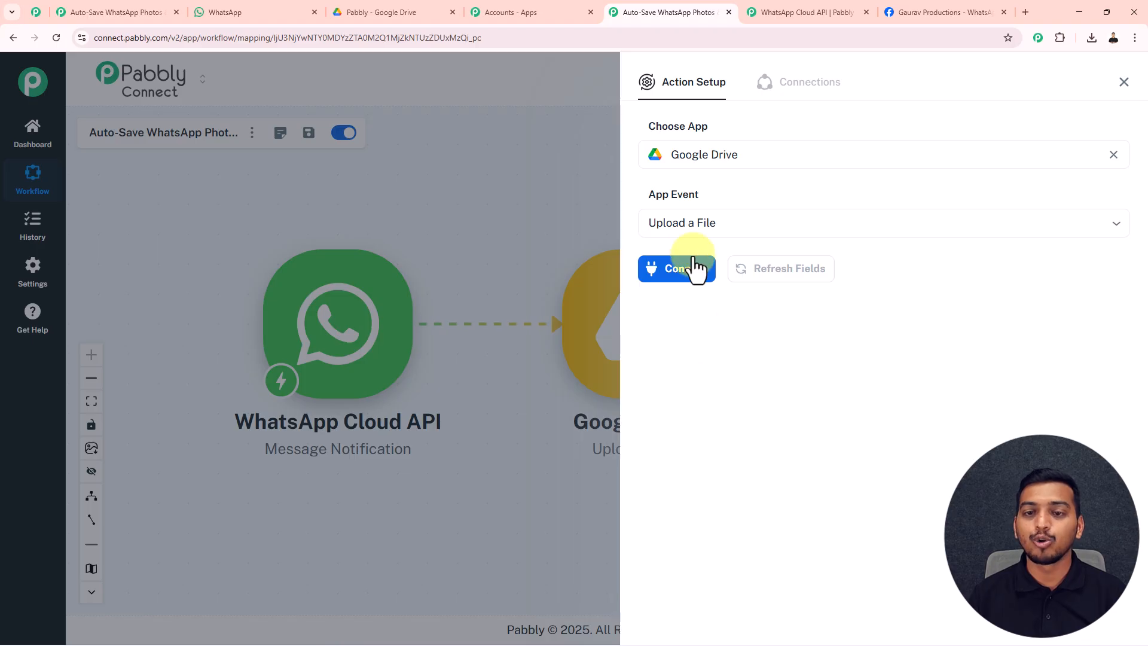
Add a new Google Drive connection by signing in and approving Drive access.
click(682, 278)
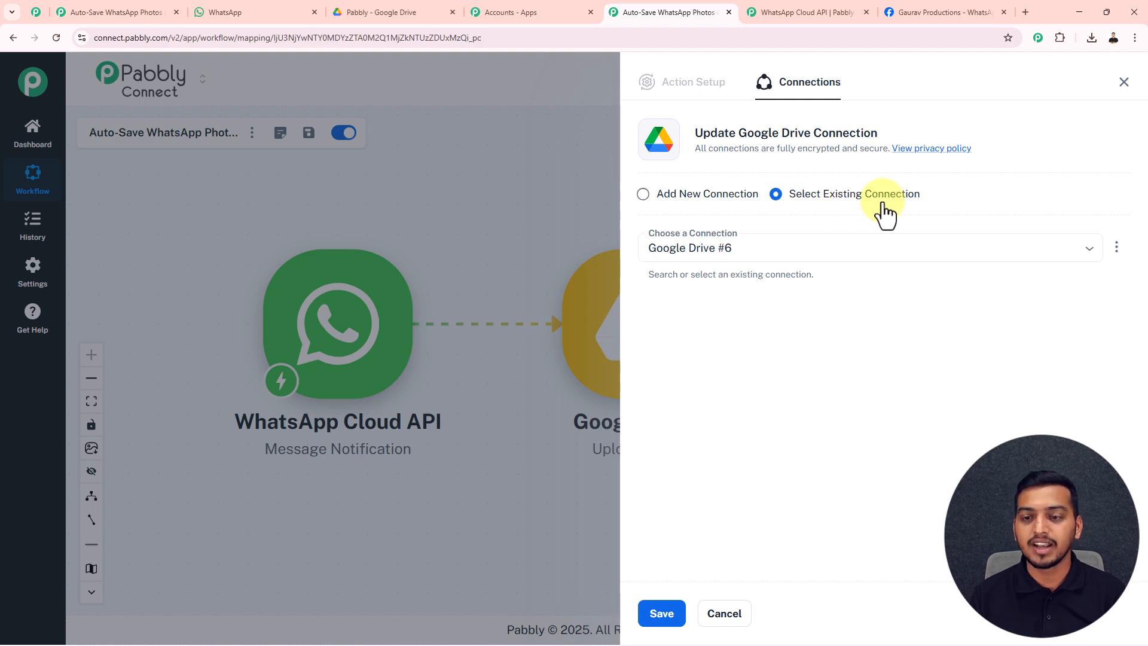
click(643, 194)
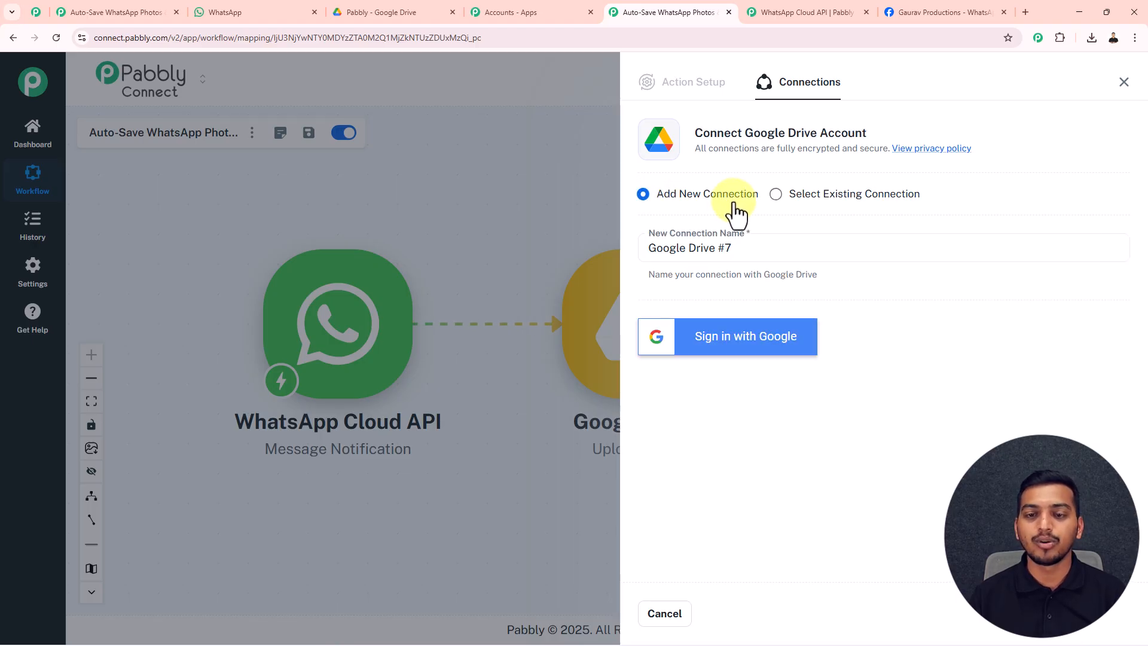
click(734, 338)
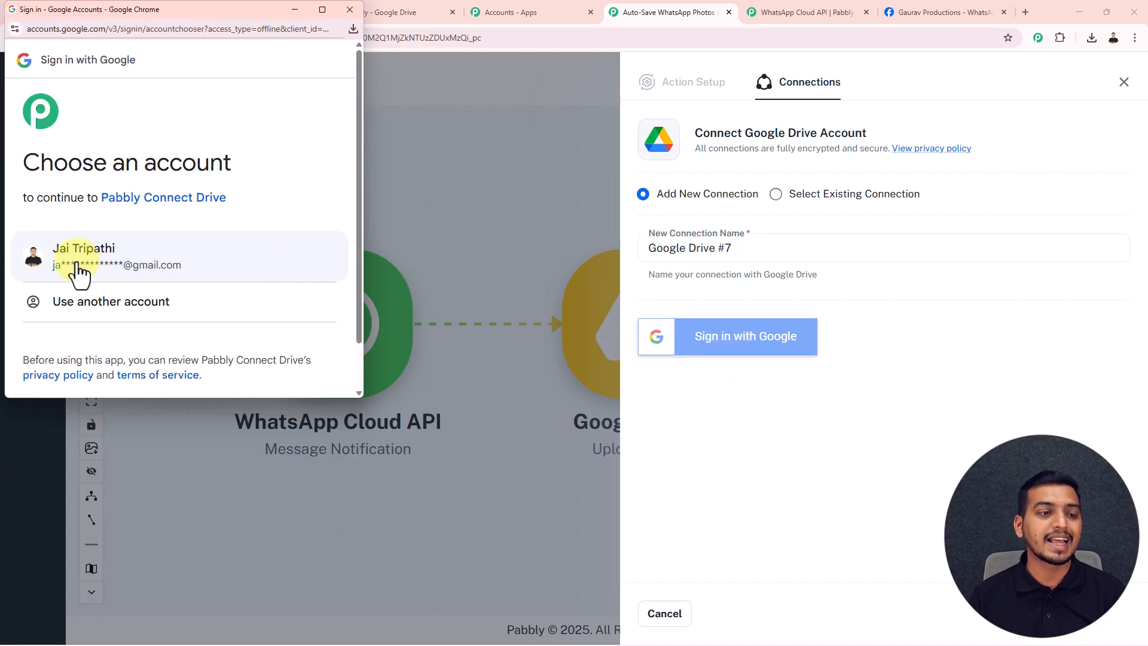
click(94, 266)
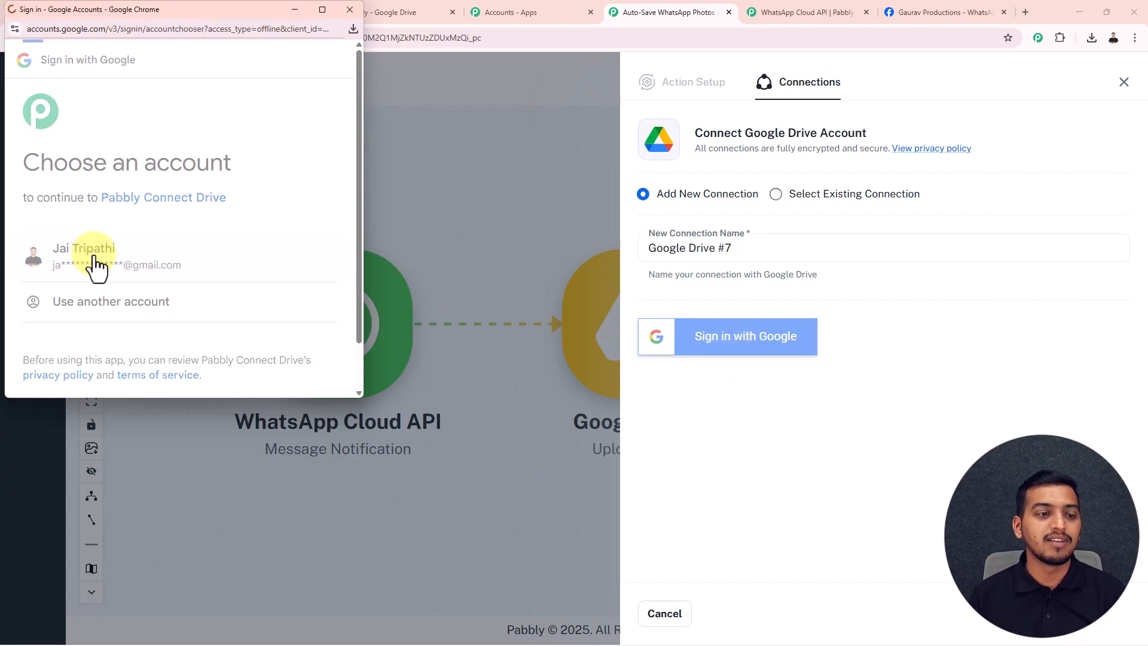
scroll(233, 317, down, 5)
click(257, 326)
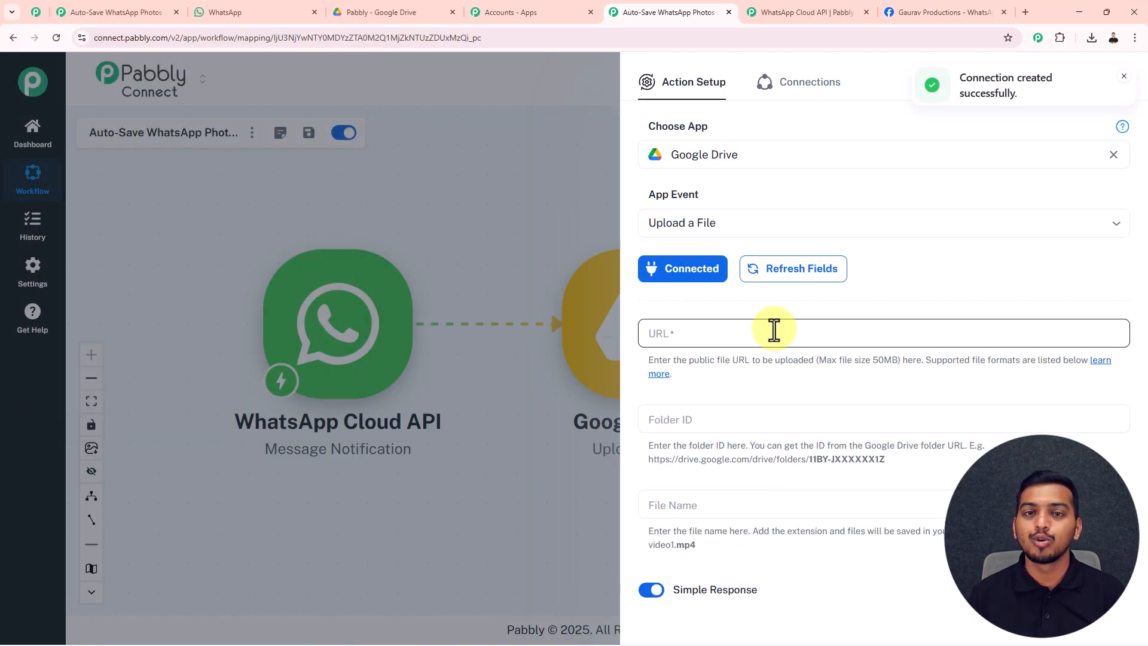
Enter placeholder 'a' as the file URL, save the upload step, and close the Action Setup panel.
click(711, 340)
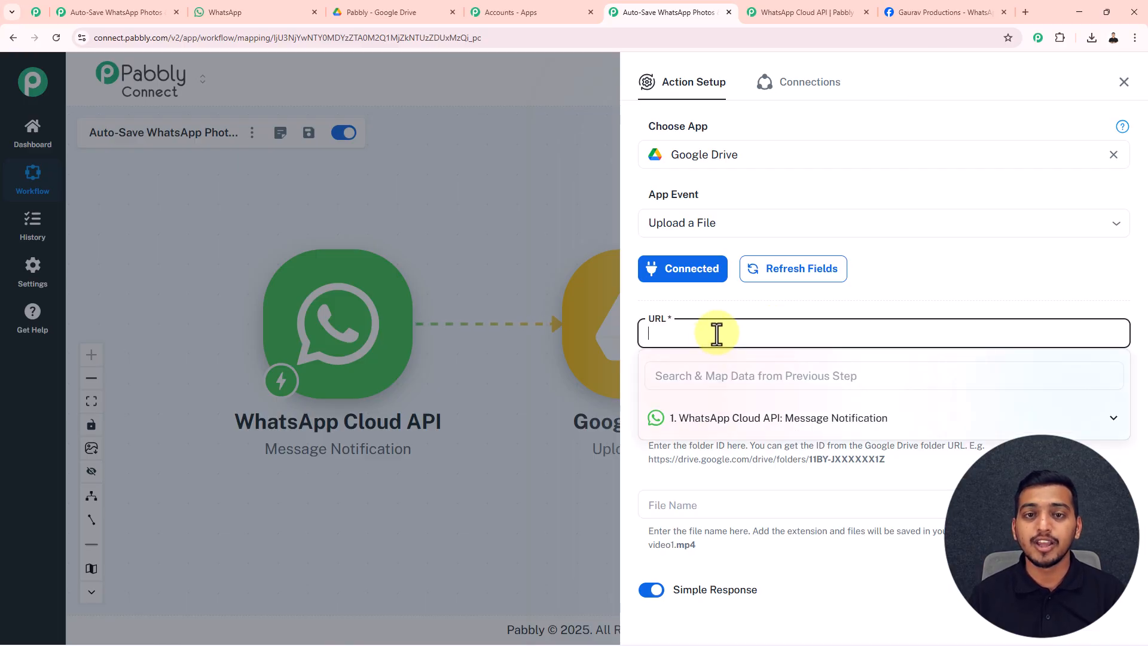
click(738, 430)
scroll(758, 517, down, 5)
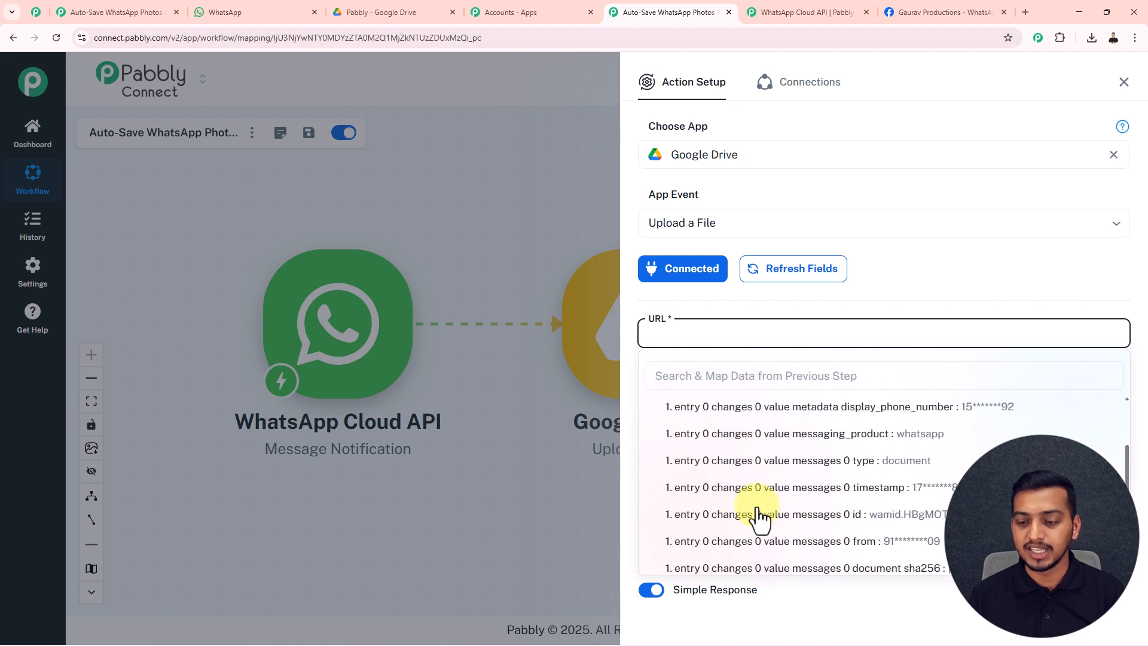
scroll(758, 517, down, 3)
scroll(758, 517, up, 3)
scroll(757, 517, down, 5)
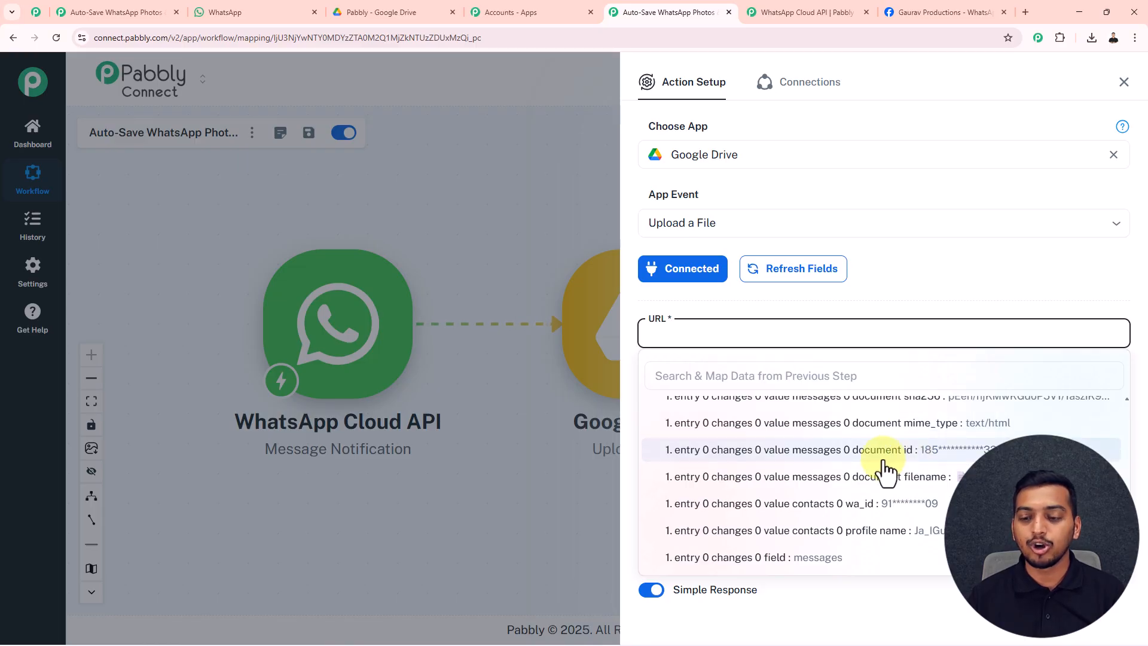
click(898, 311)
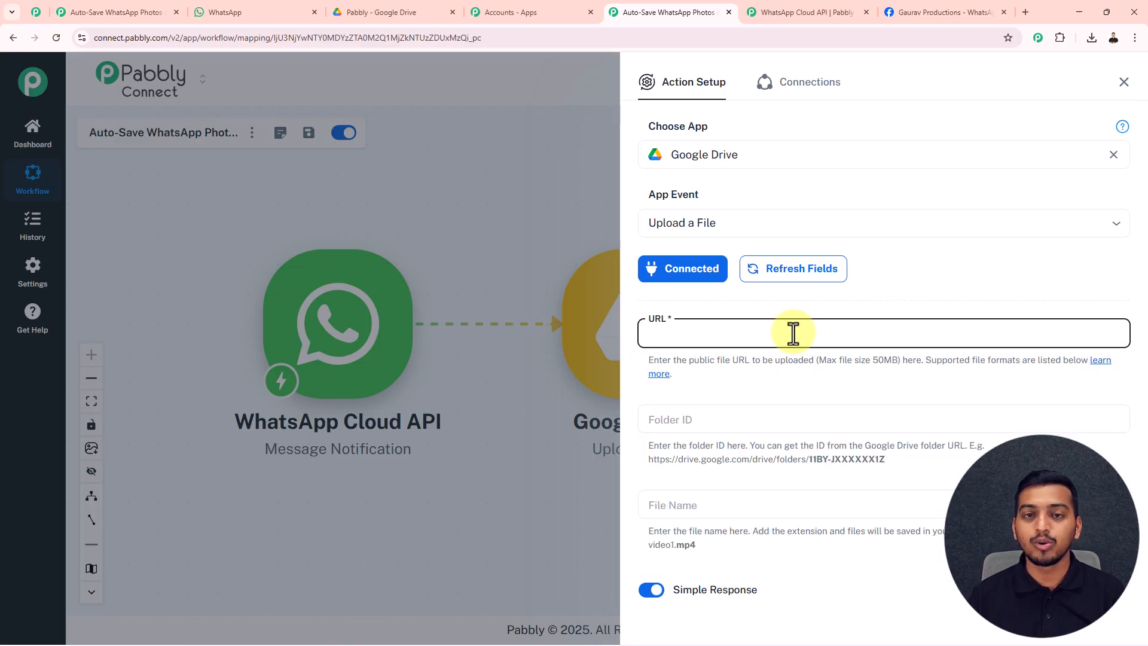
click(703, 336)
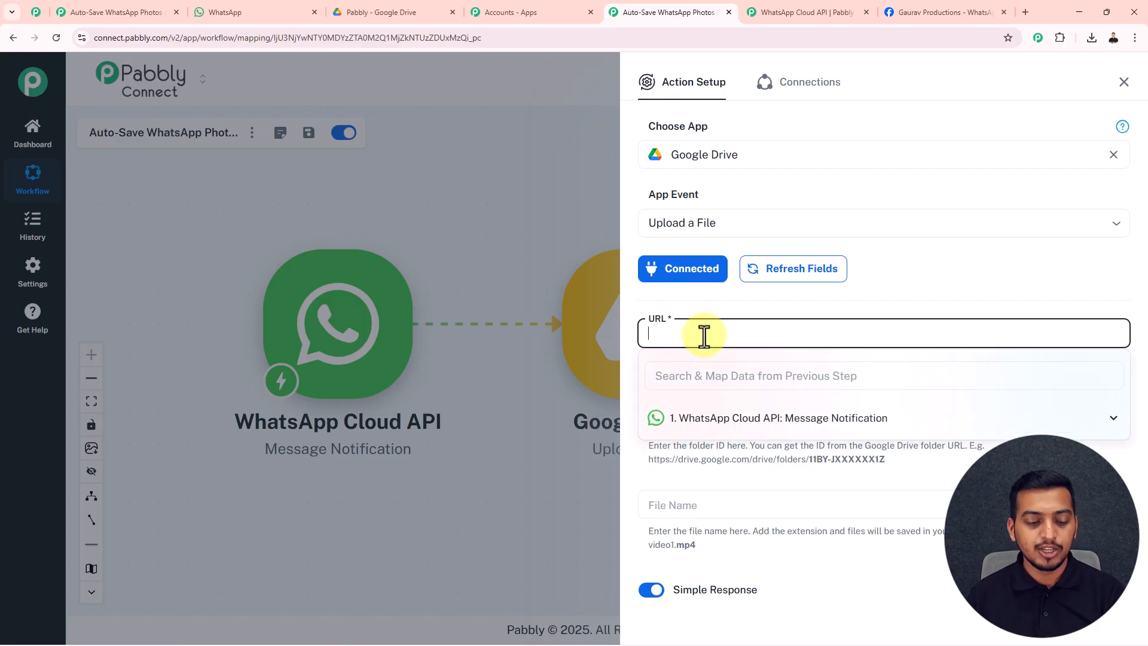
text(a)
click(708, 309)
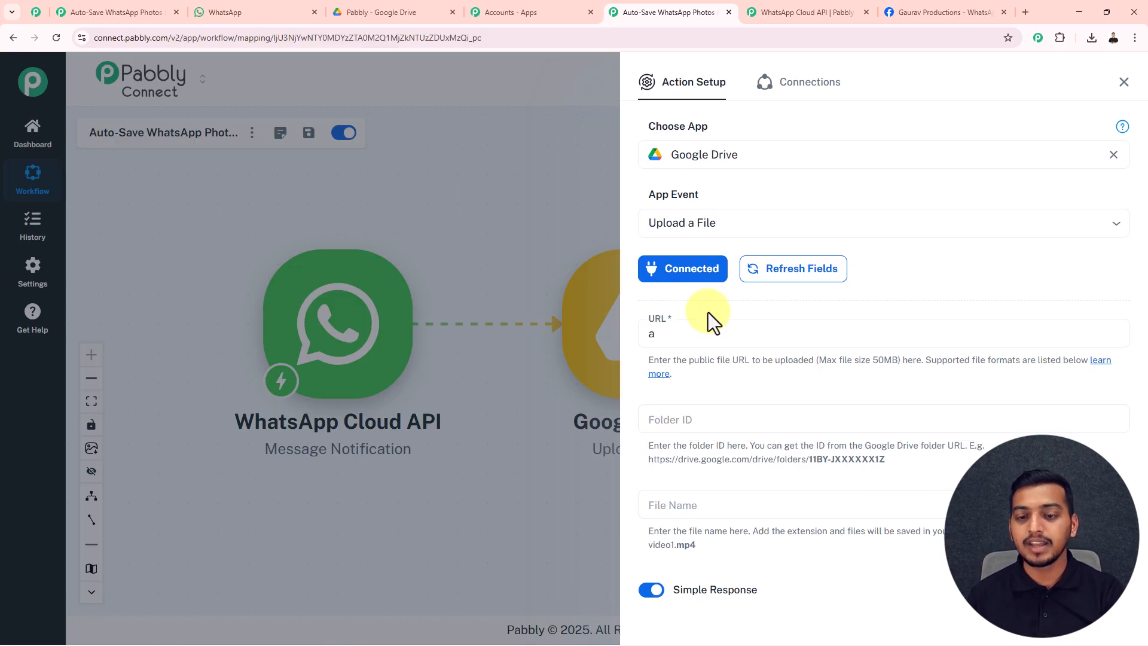
scroll(747, 554, down, 1)
click(818, 560)
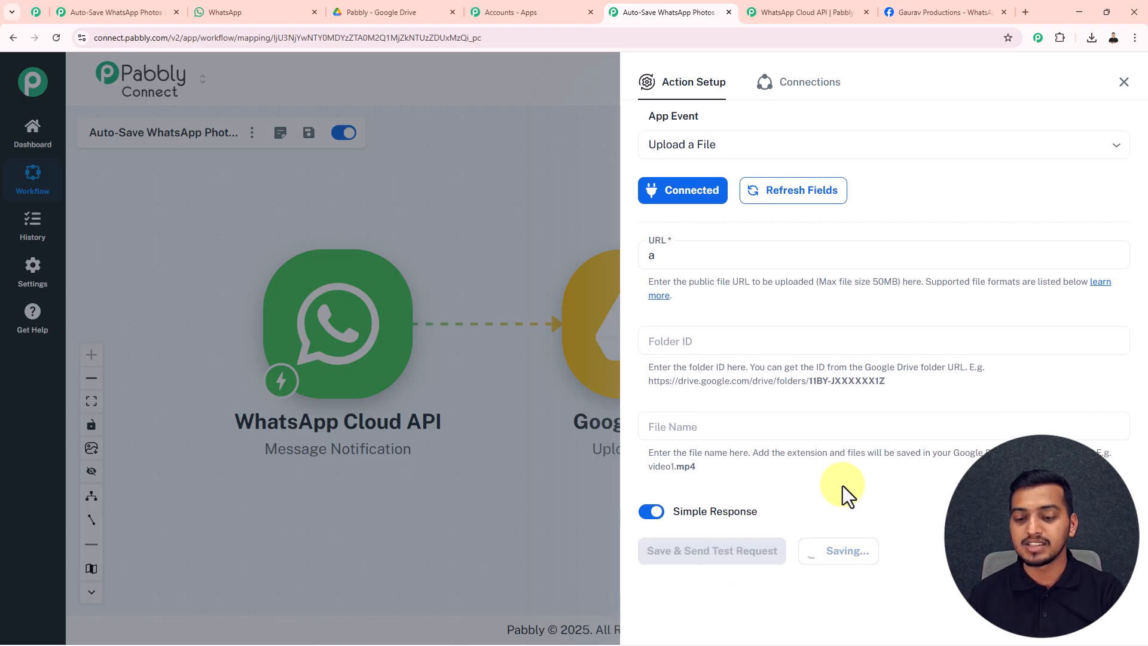
click(1123, 85)
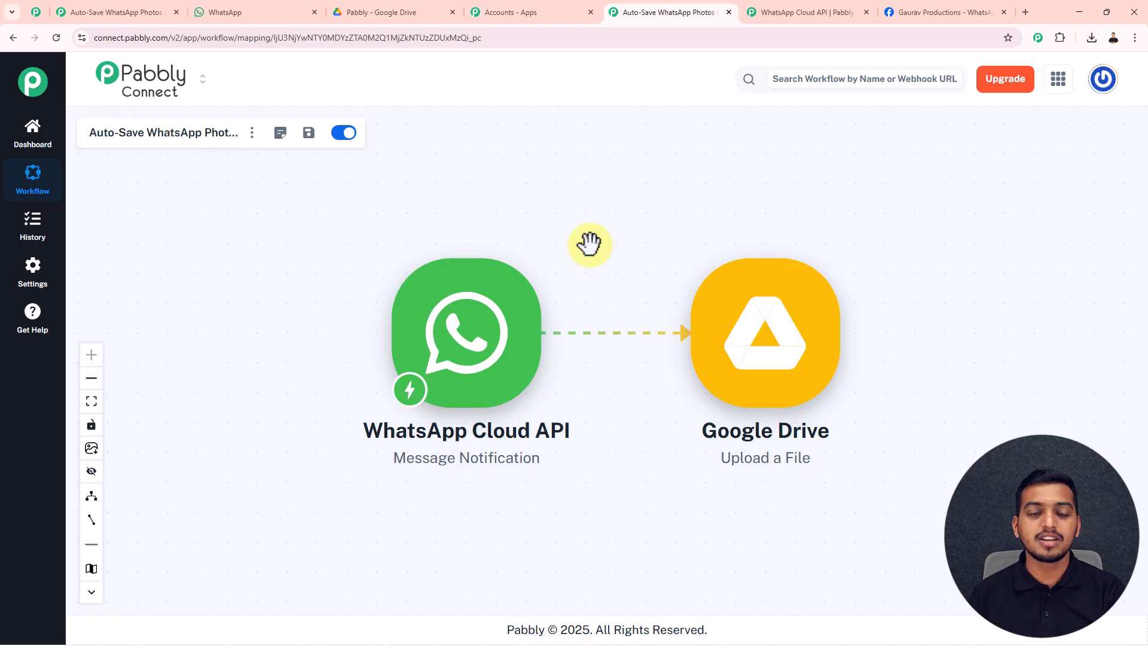
Insert an action step after the trigger by searching 'WhatsApp' and picking WhatsApp Cloud API.
click(558, 333)
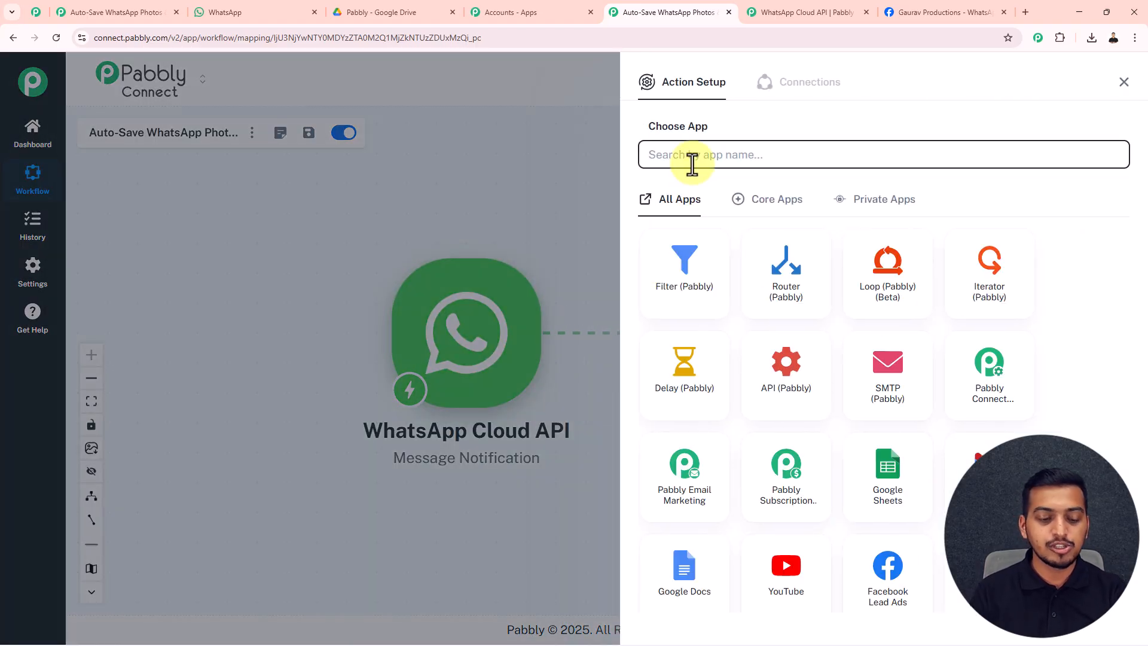
text(Whats)
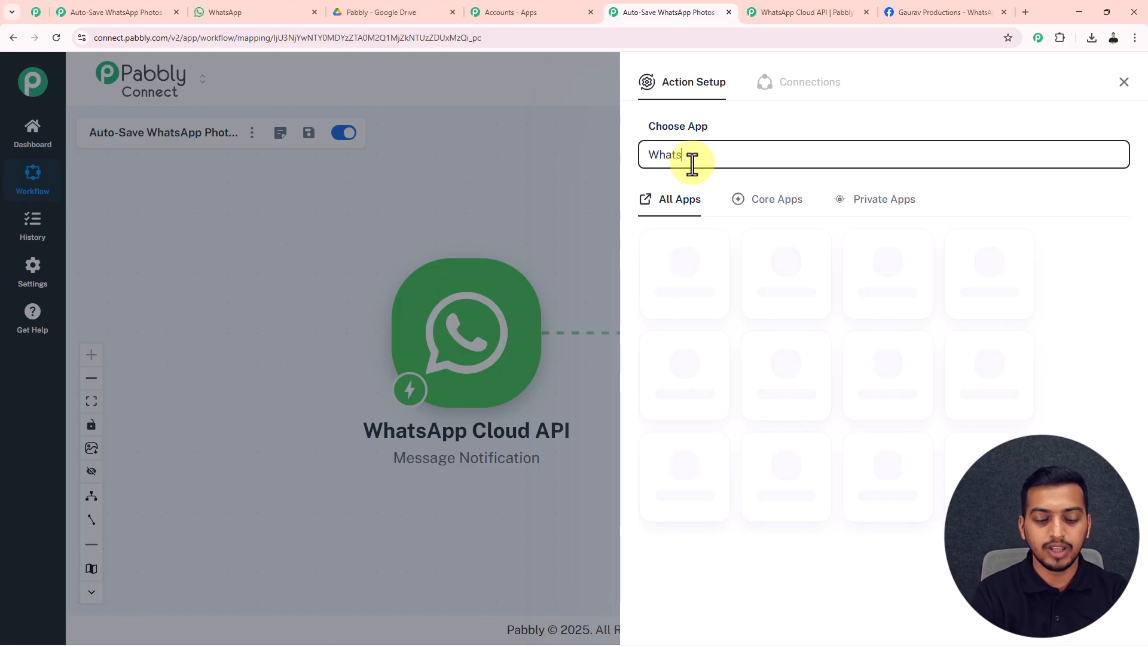
text(App)
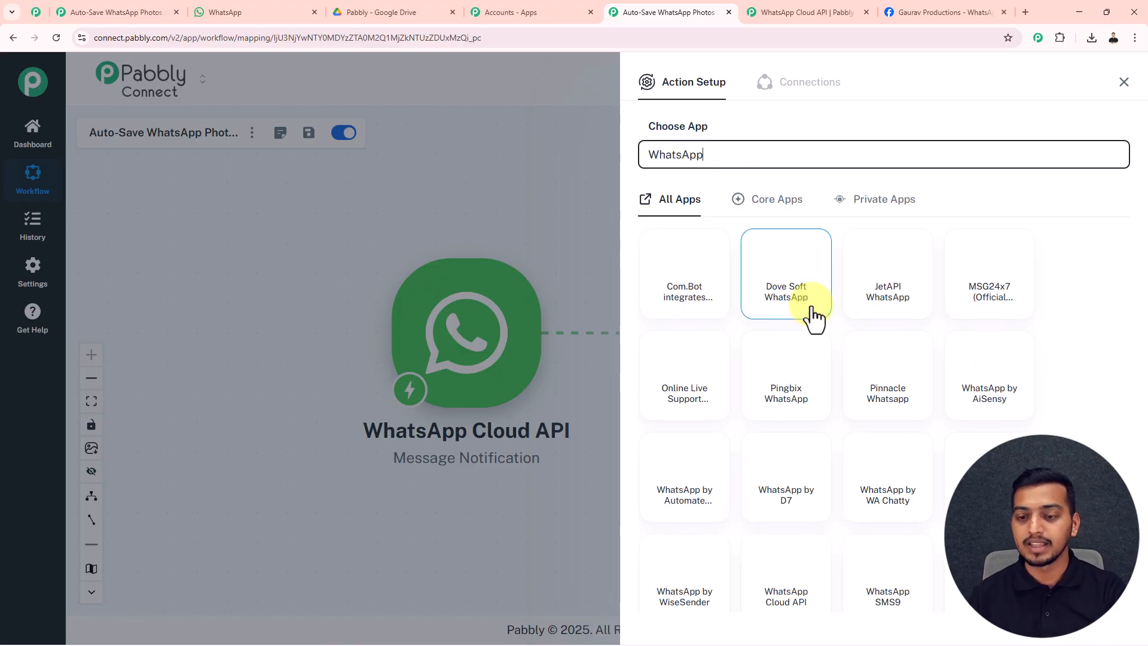
scroll(797, 530, down, 2)
click(787, 459)
click(770, 220)
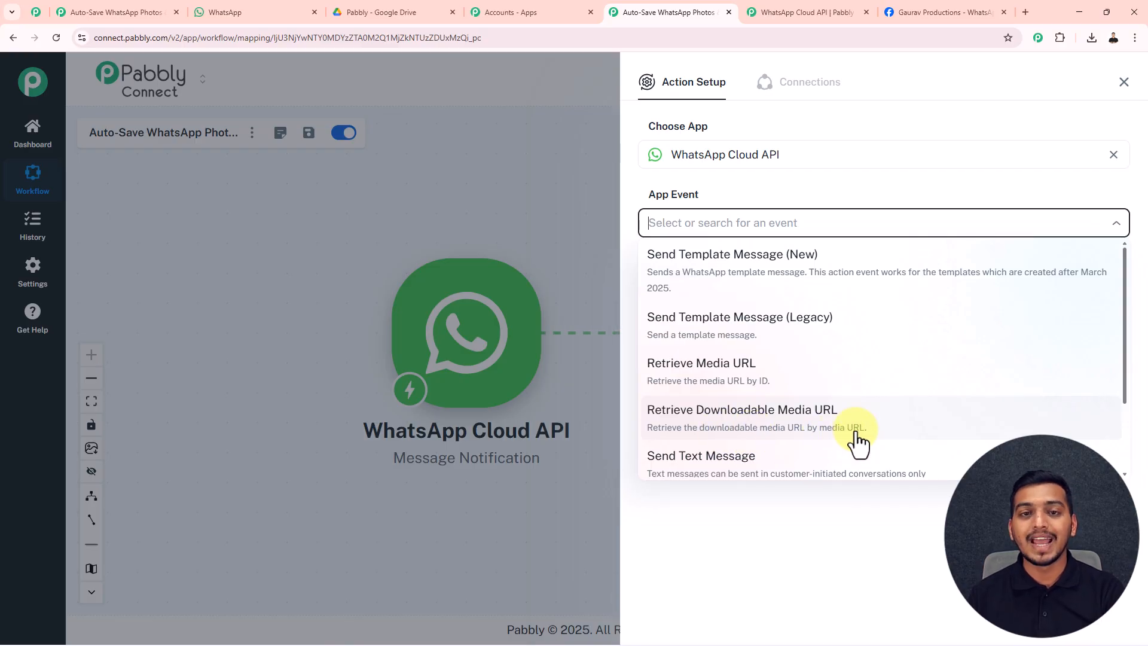
Choose Retrieve Media URL as the event and start a new connection needing Token, Phone Number ID and Business Account ID.
click(732, 377)
click(683, 269)
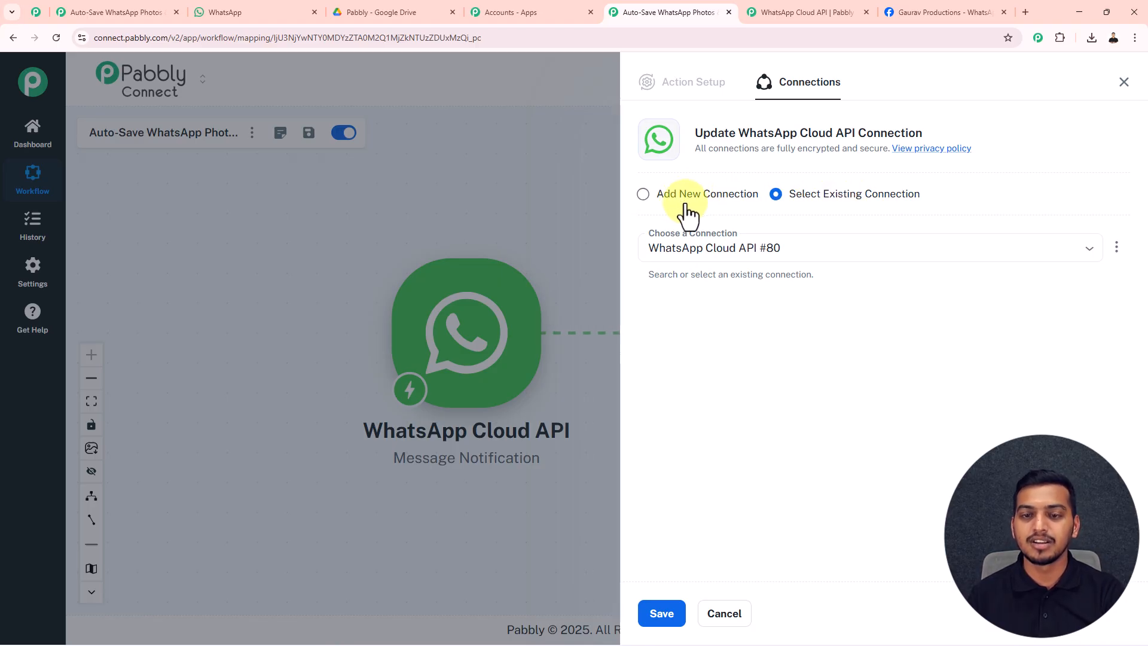
click(644, 195)
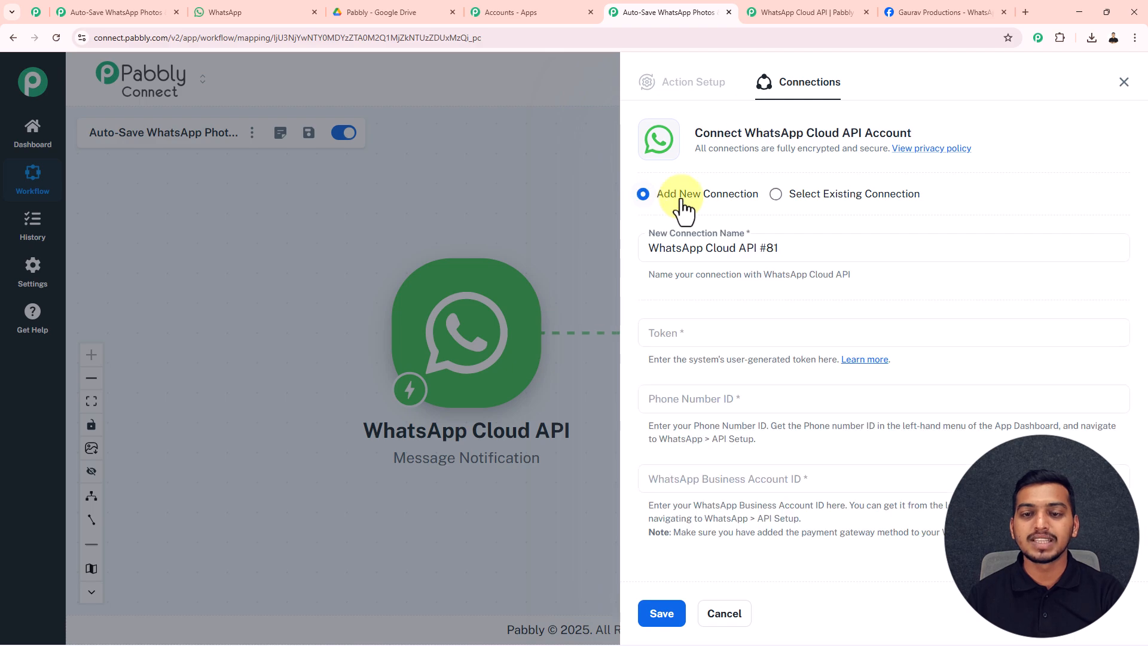
click(661, 333)
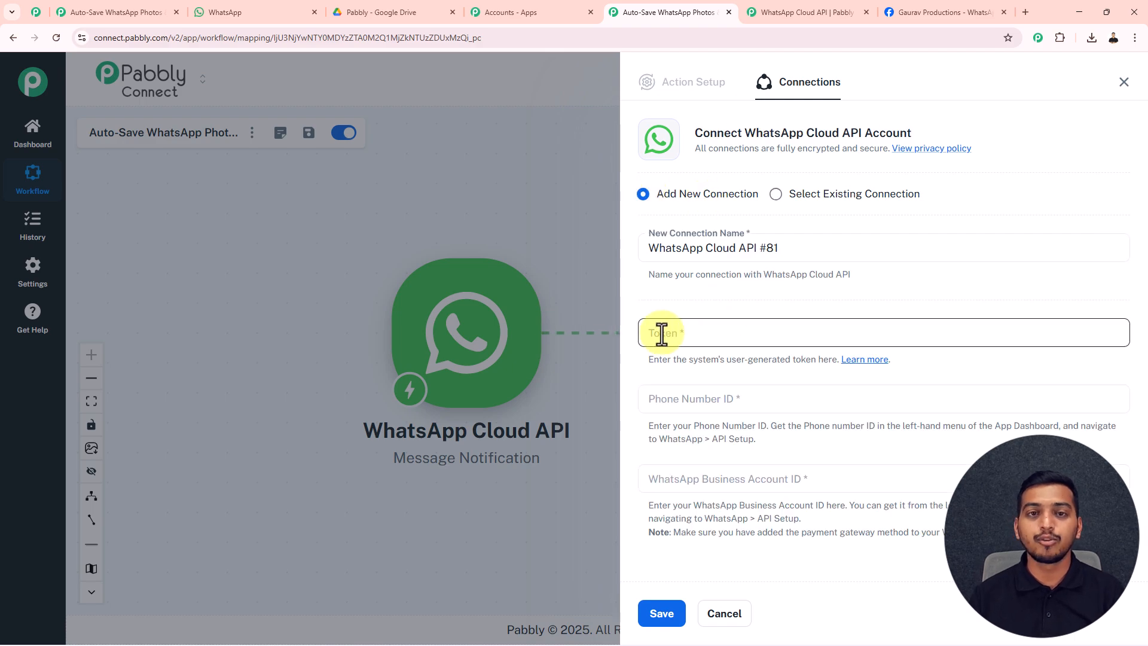
click(691, 397)
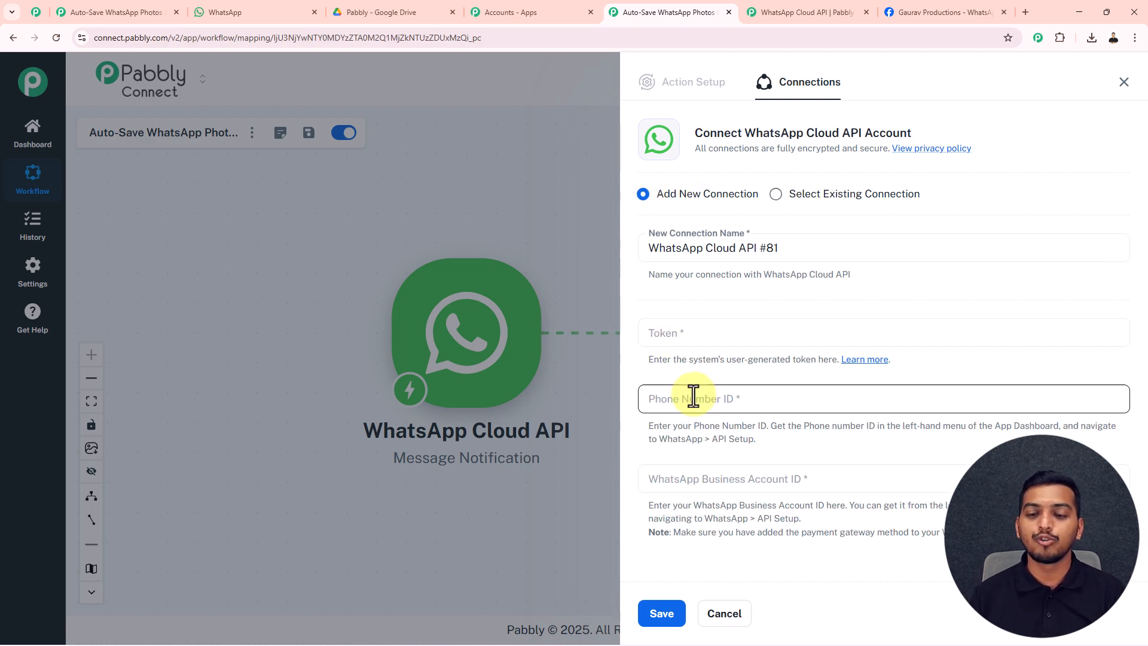
click(695, 484)
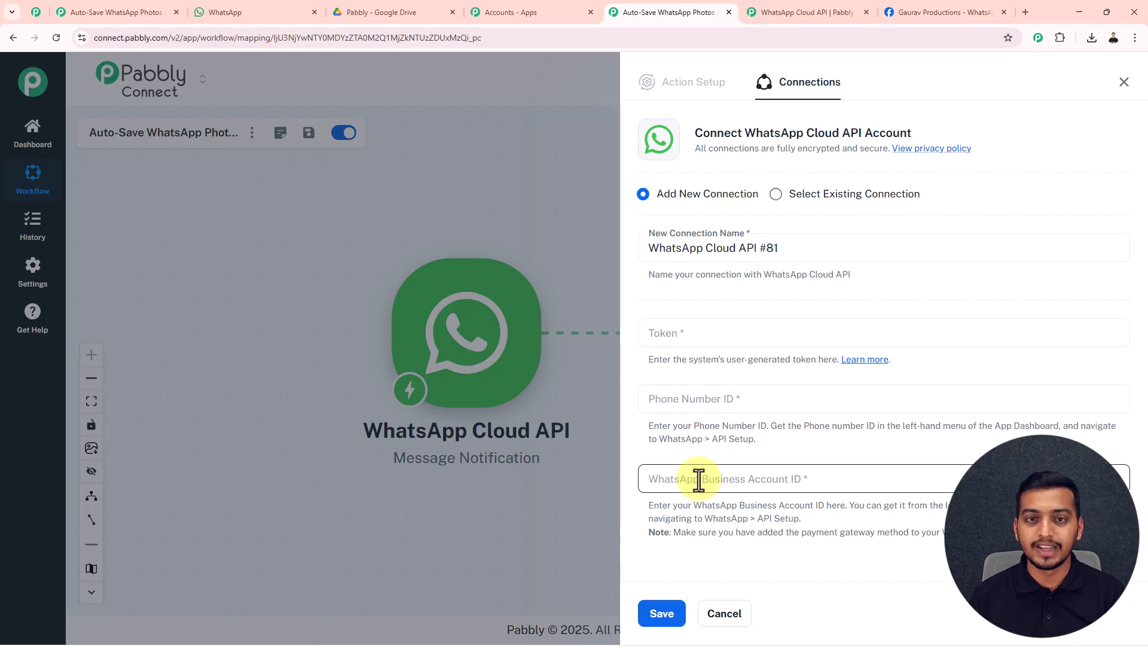
click(703, 406)
click(757, 338)
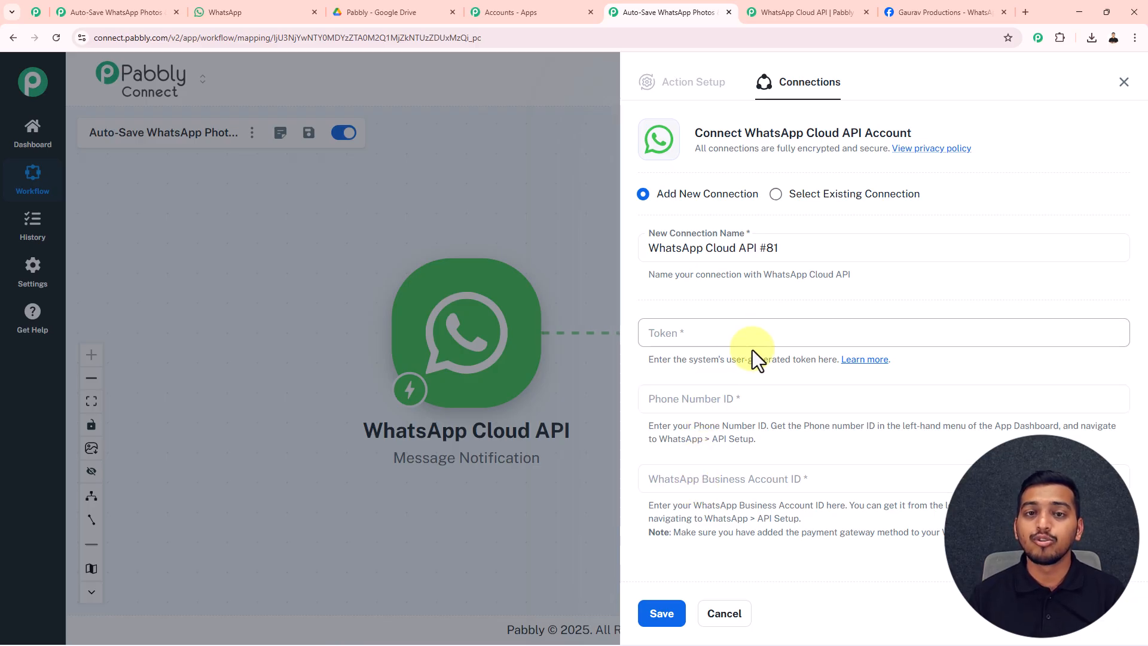
click(924, 18)
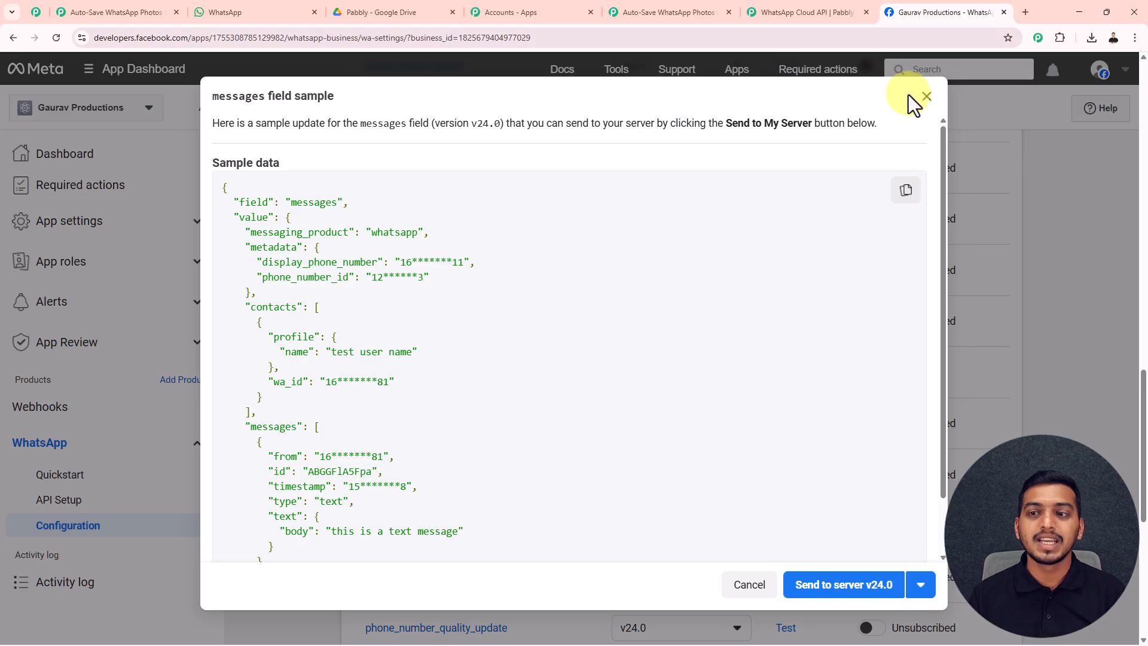
Generate and copy a new WhatsApp access token on the API Setup page, then return to Pabbly.
click(926, 97)
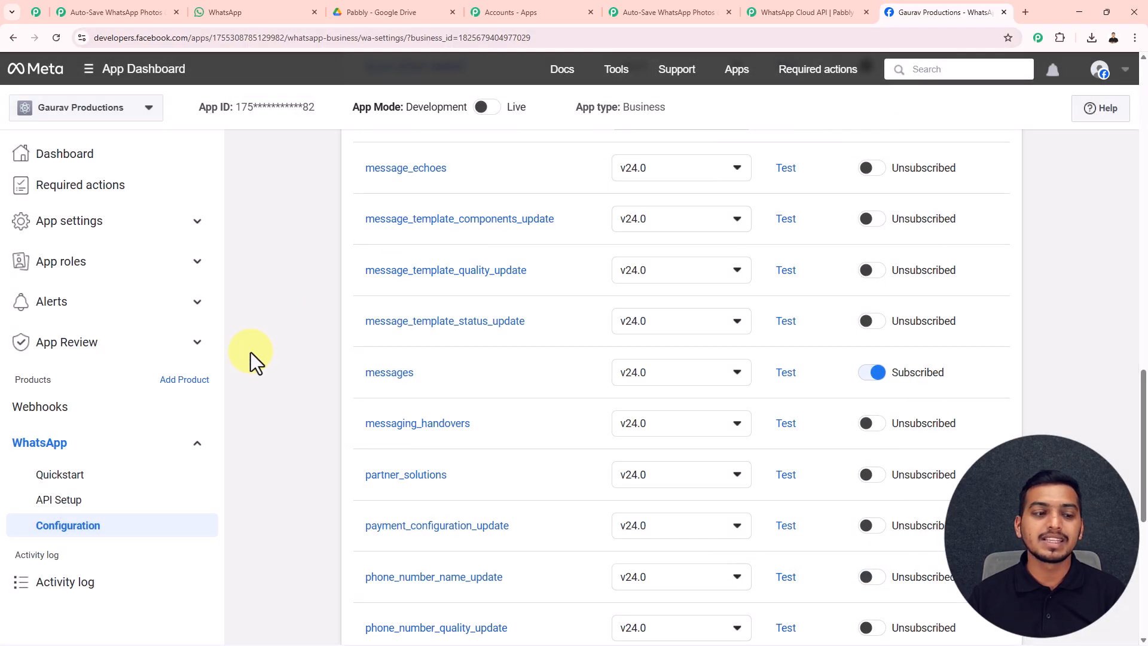
click(83, 504)
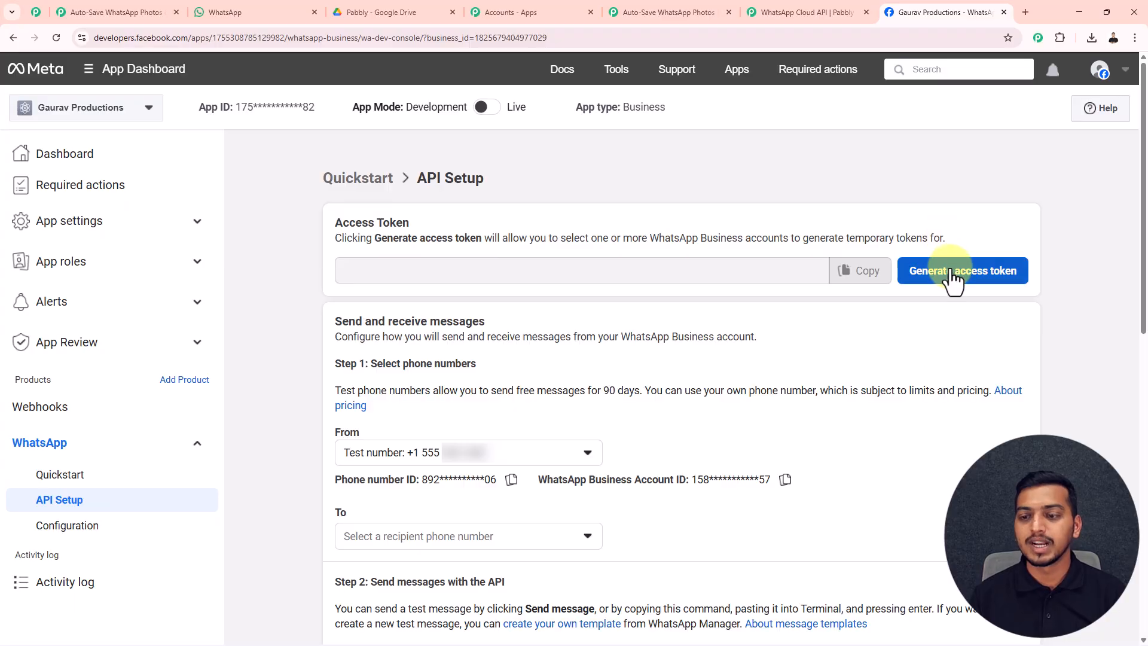
click(953, 277)
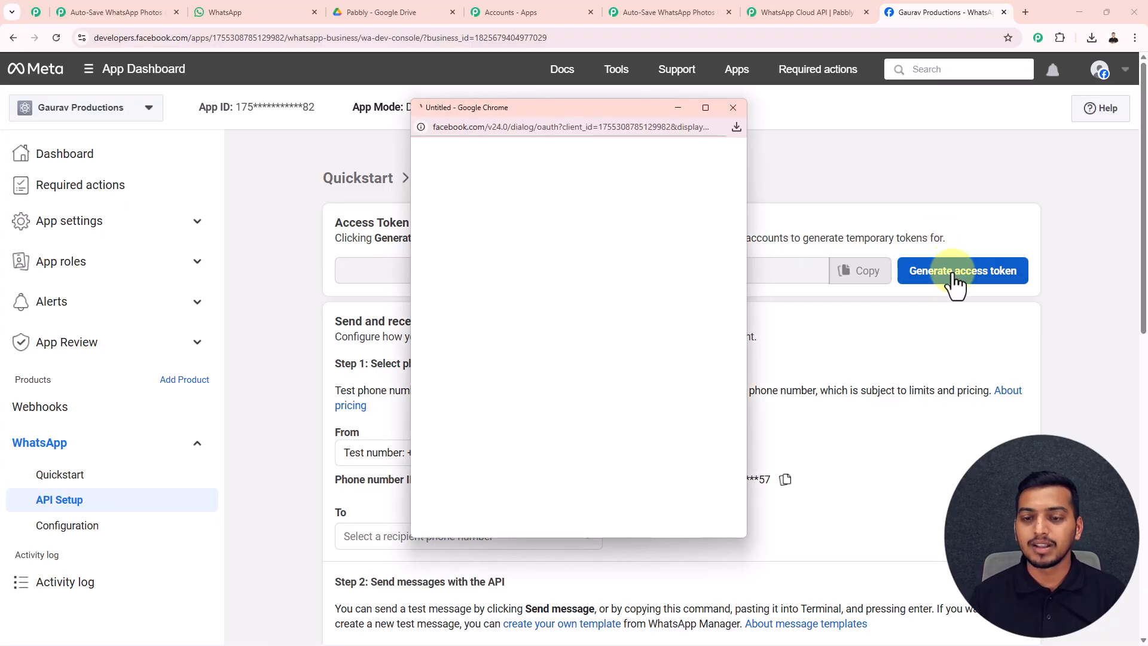
click(707, 578)
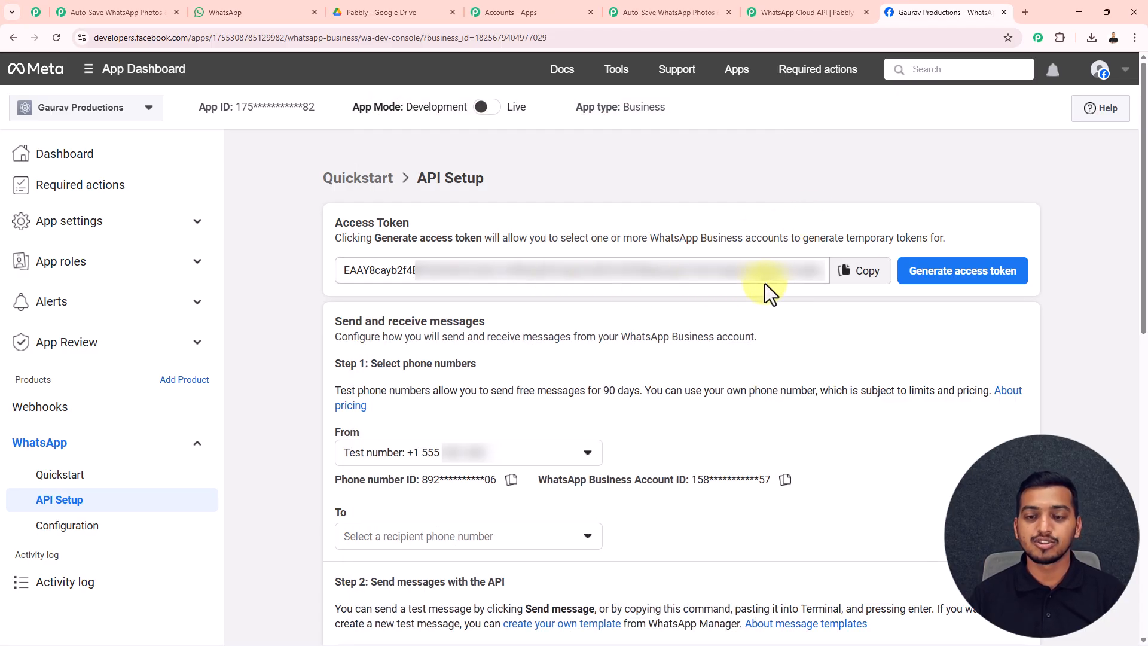
click(849, 278)
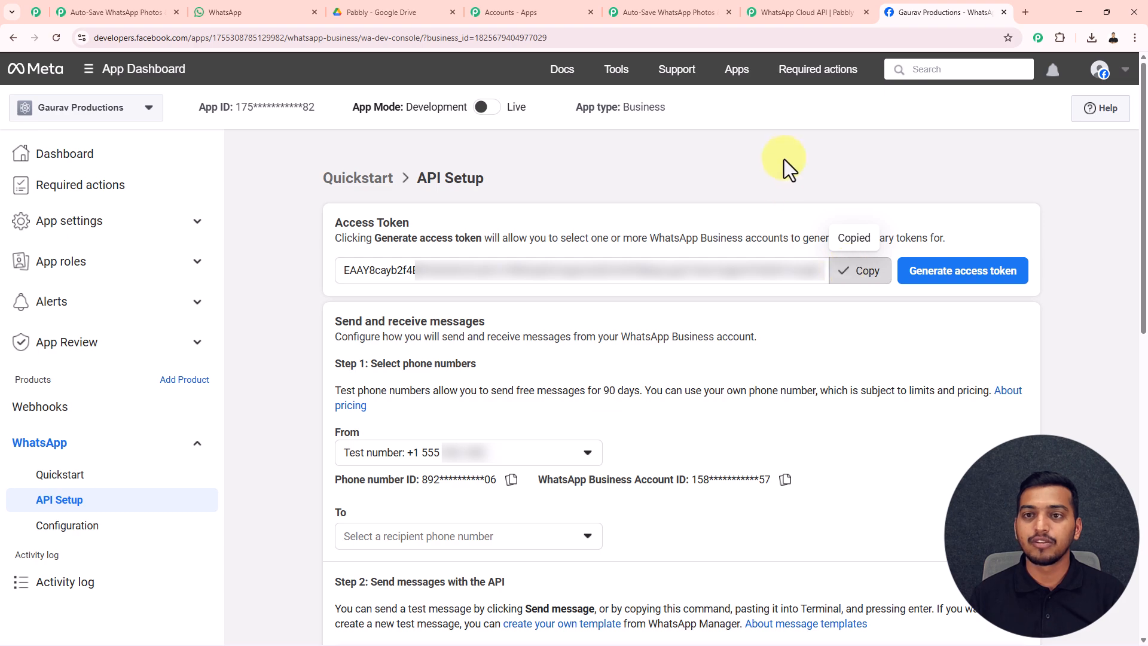
click(683, 12)
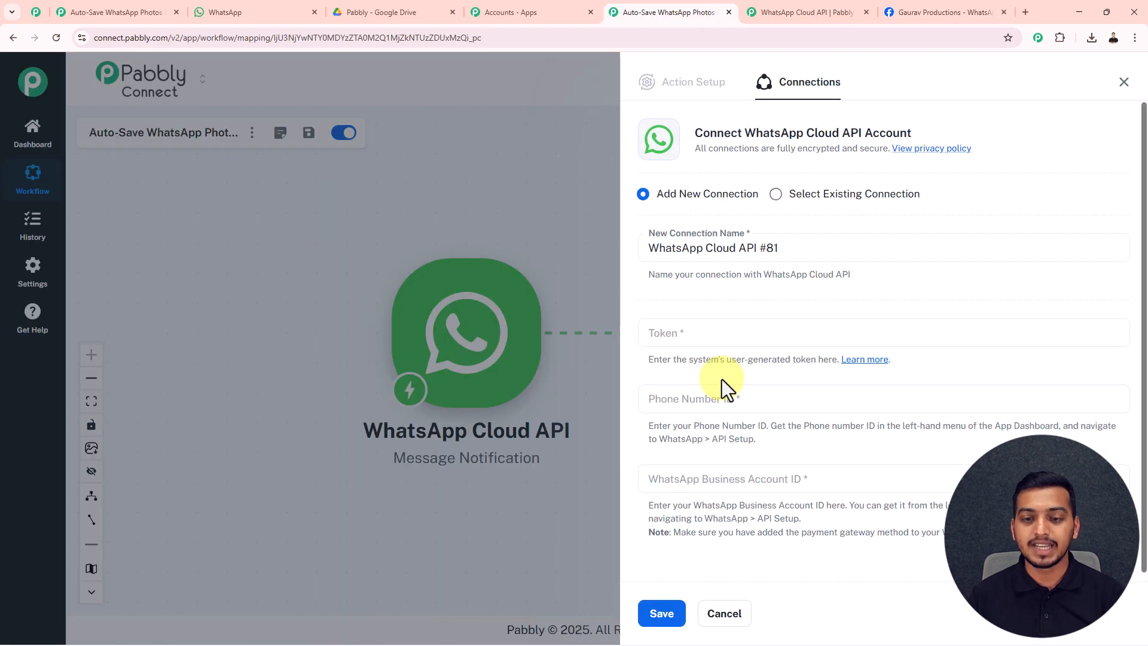
Paste the access token and the Phone Number ID from Meta's API Setup page into the connection.
click(697, 330)
key(ctrl+v)
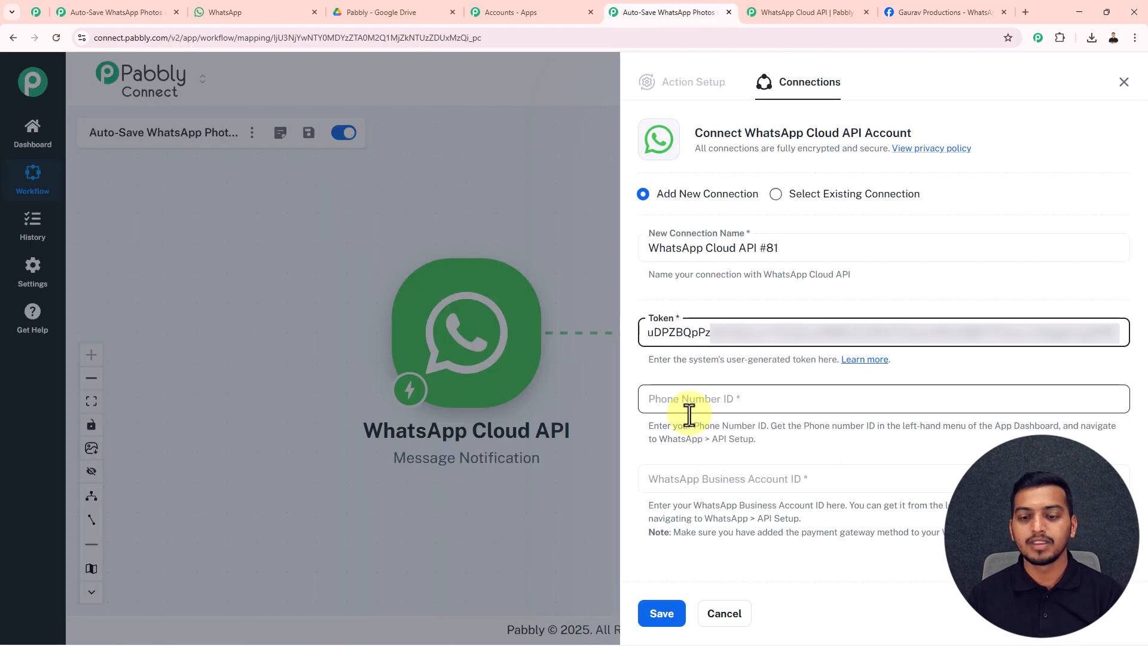
click(685, 401)
click(917, 18)
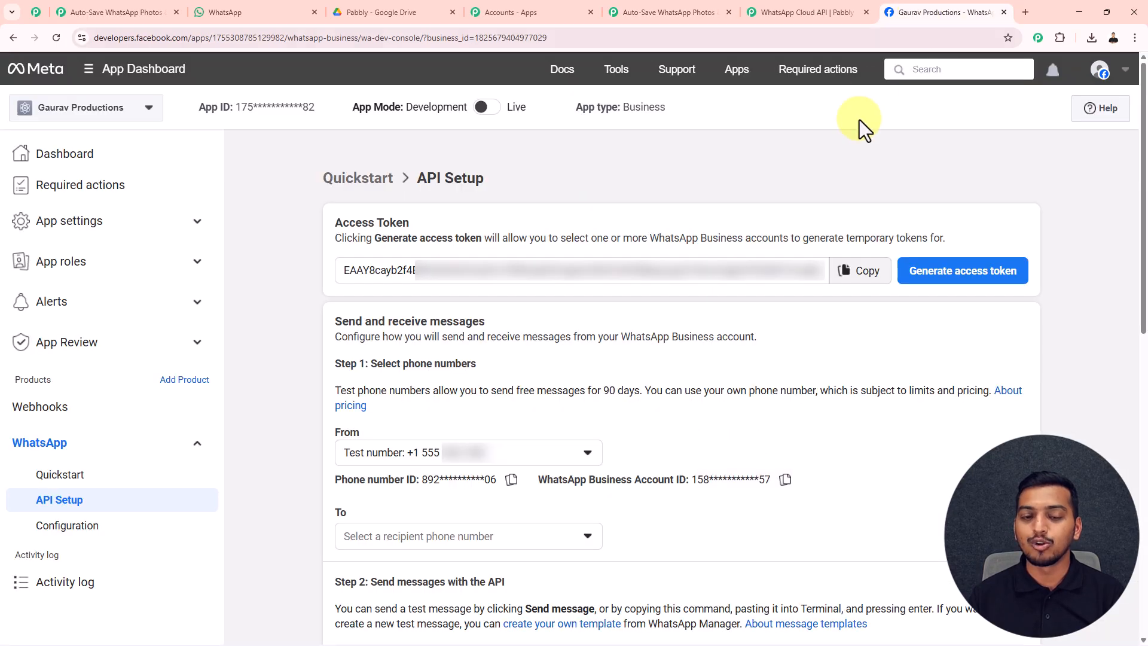
click(511, 480)
click(687, 13)
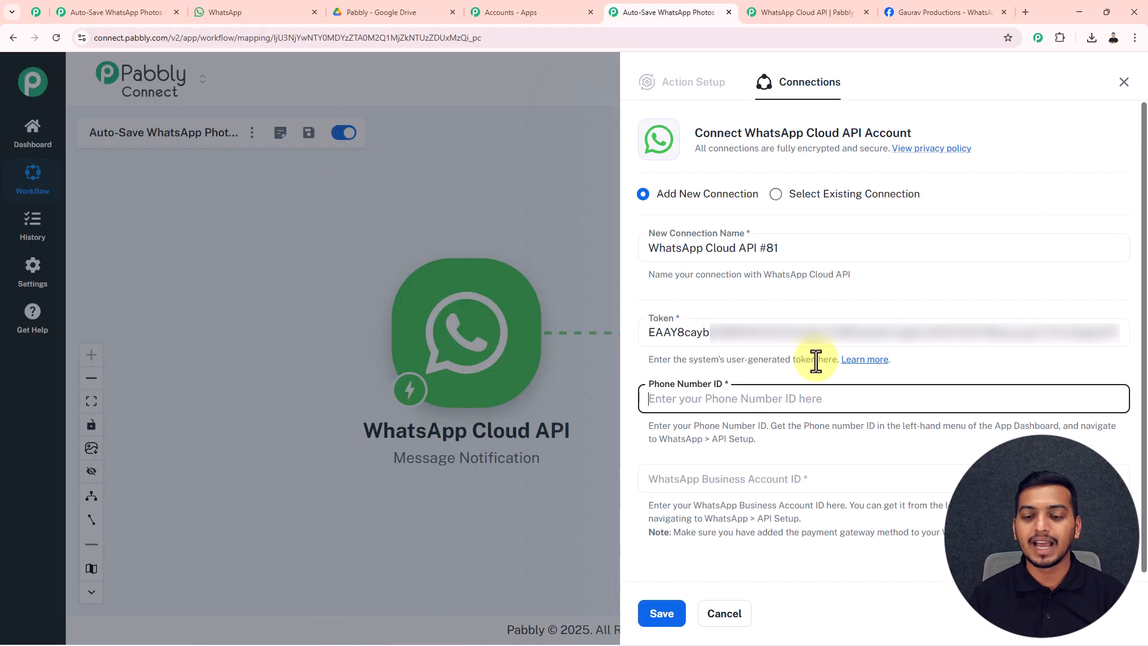
key(ctrl+v)
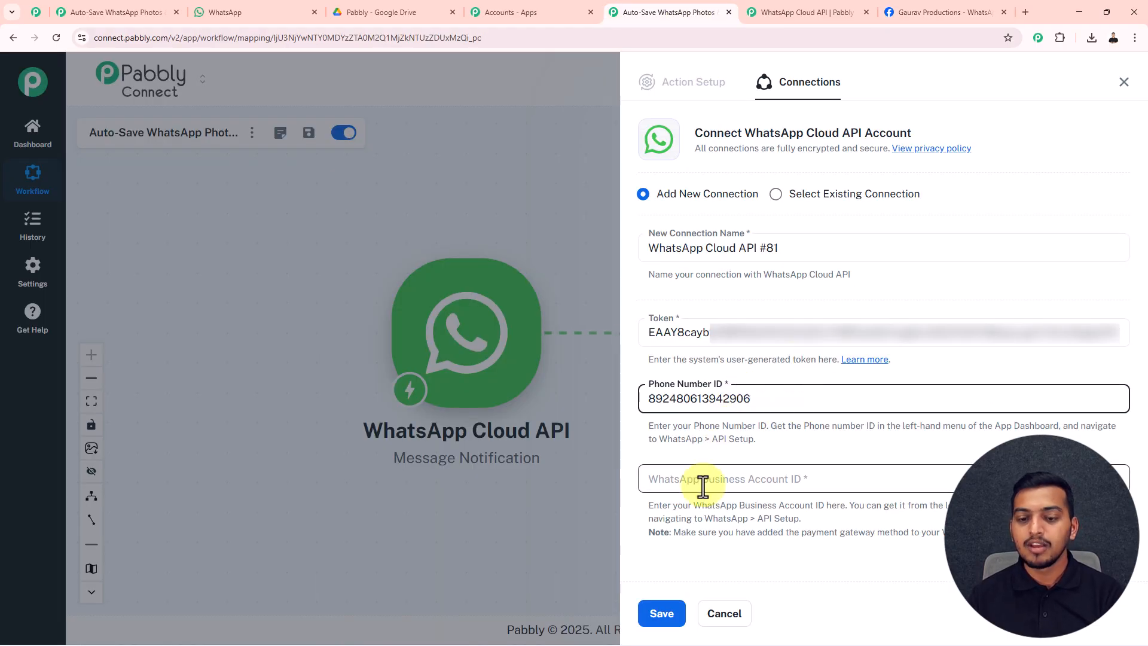
Add the WhatsApp Business Account ID from Meta and save the new connection.
click(706, 478)
click(921, 13)
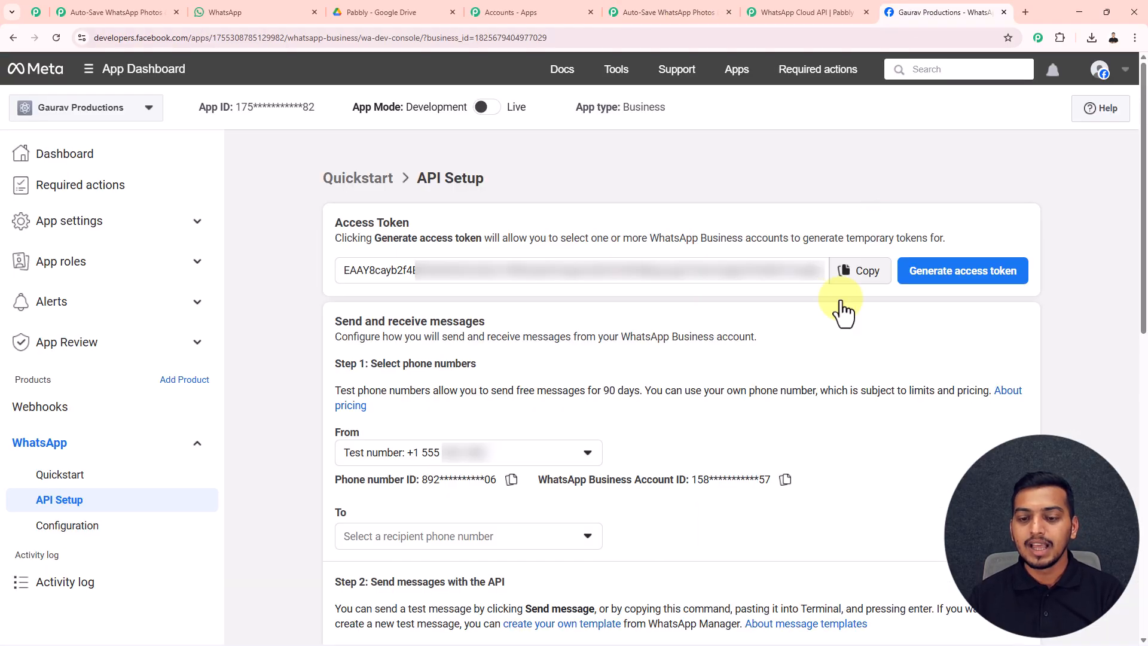
click(784, 480)
click(664, 12)
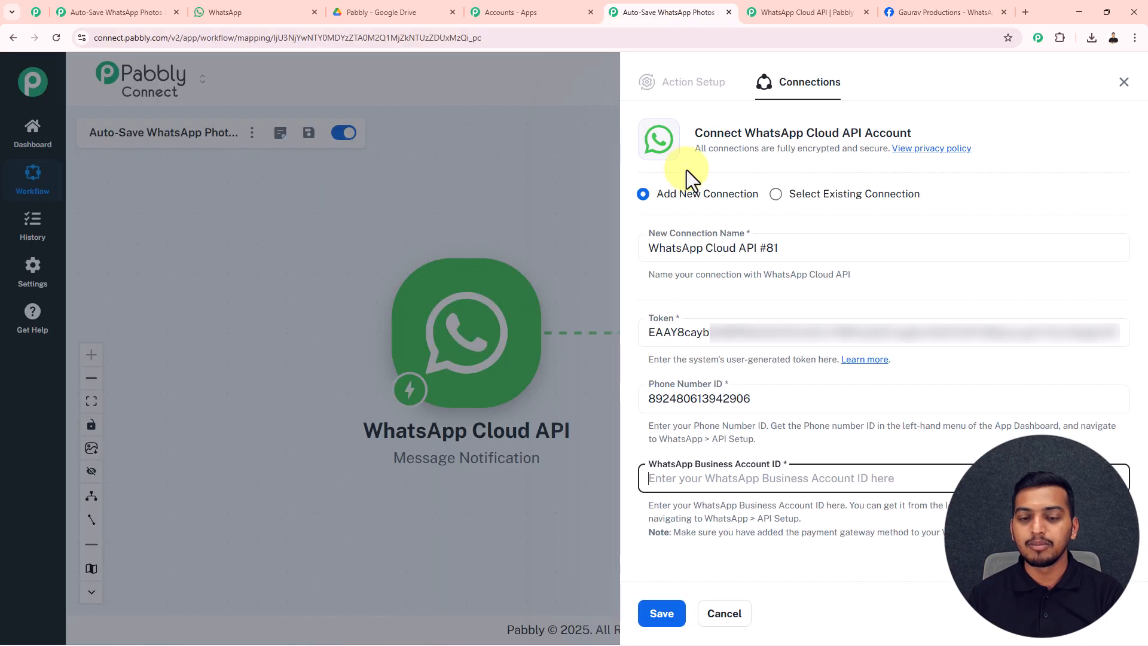
key(ctrl+v)
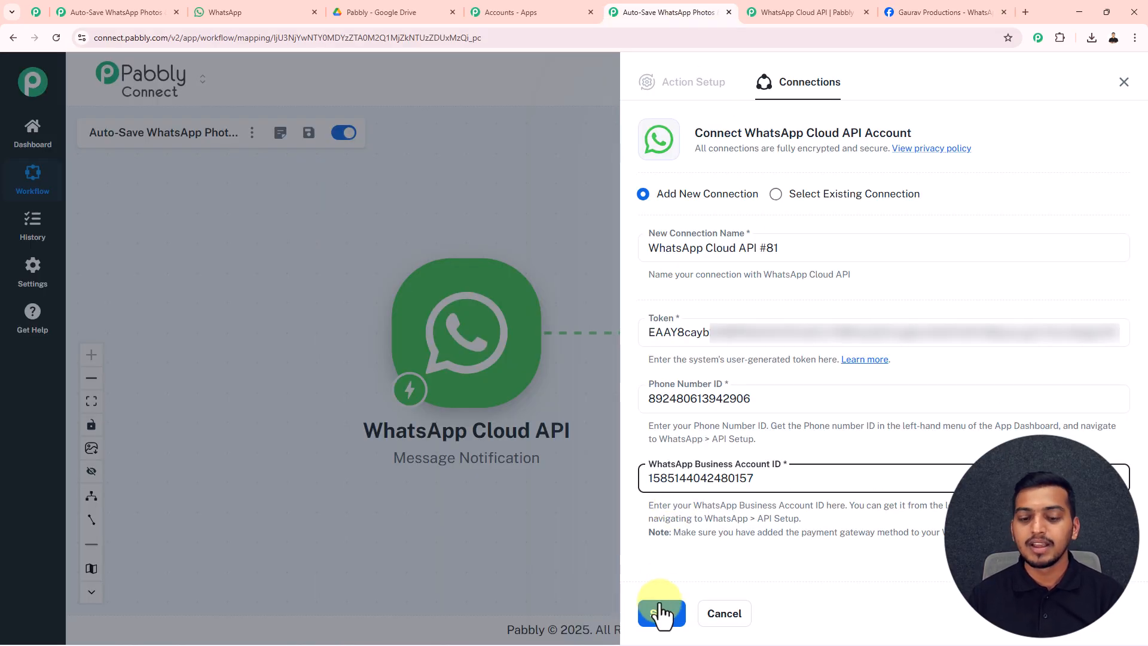
click(661, 614)
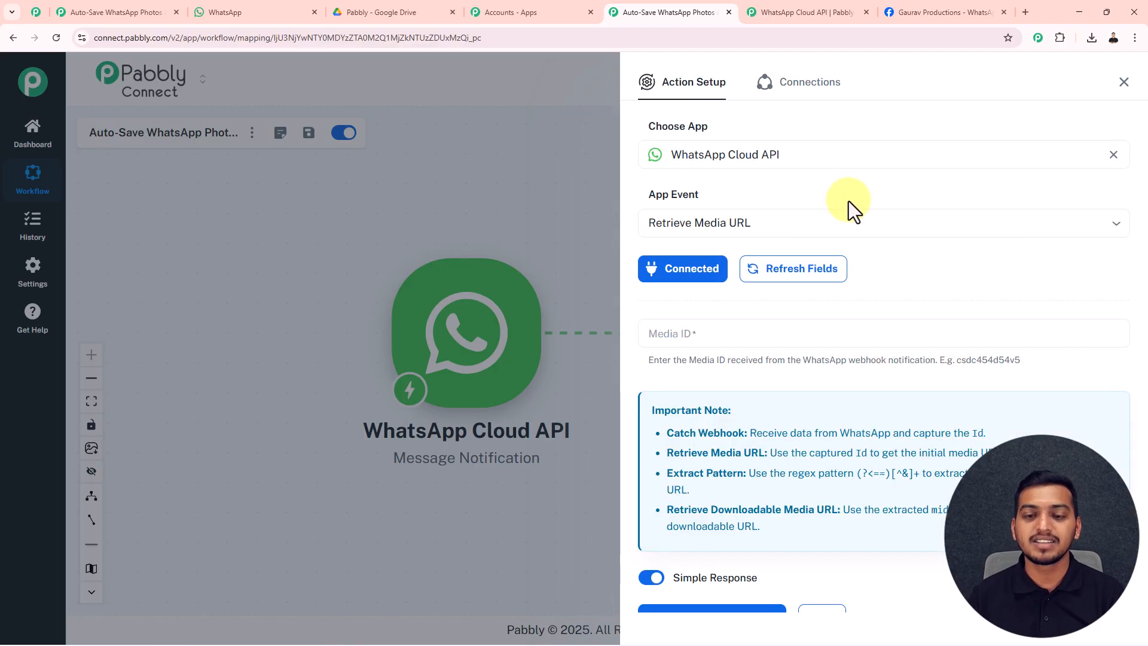
Map Media ID to the Message Notification trigger's messages 0 document id.
click(712, 335)
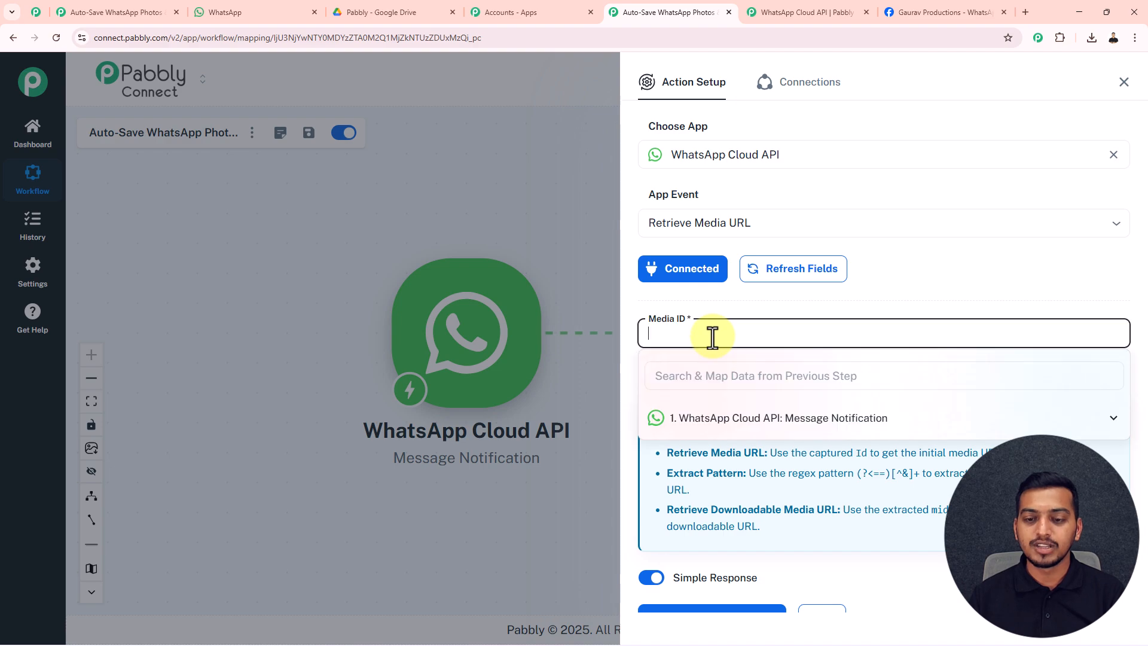
click(732, 418)
scroll(741, 472, down, 5)
scroll(745, 486, down, 2)
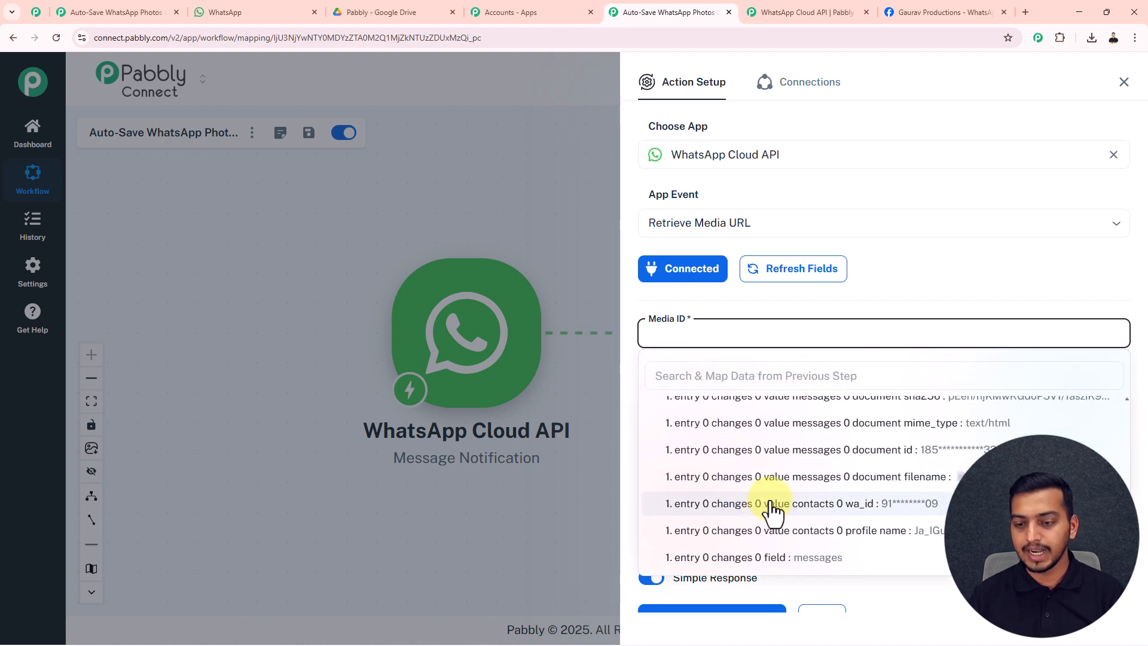
click(886, 458)
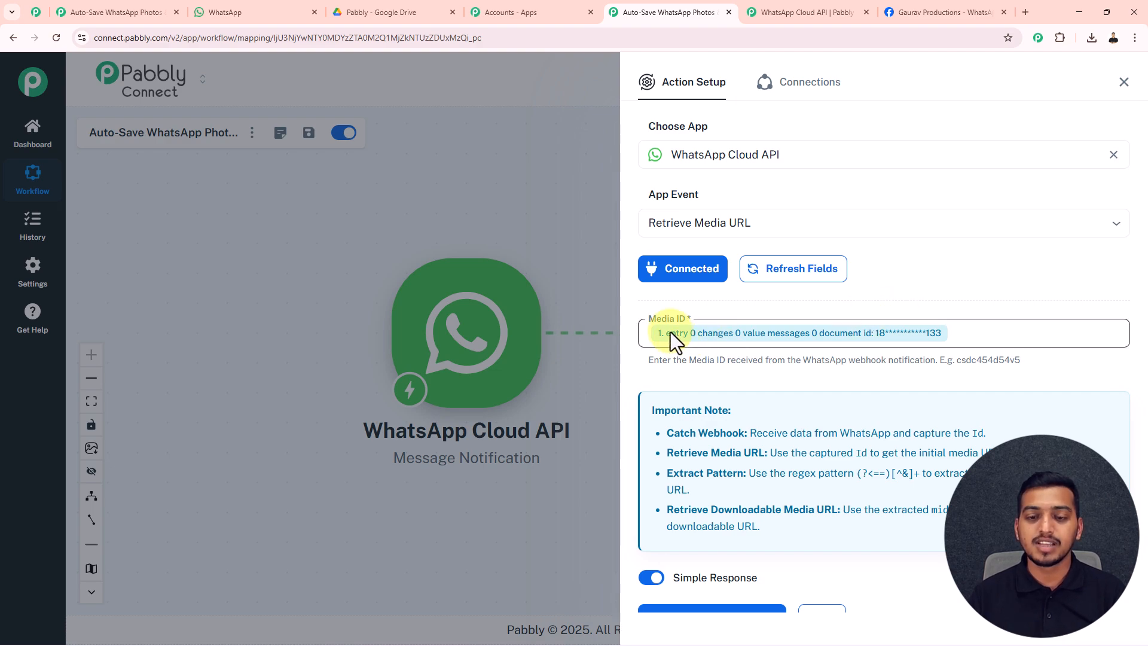
scroll(891, 353, down, 1)
Save and test Retrieve Media URL, check the returned url, then close its settings.
click(739, 562)
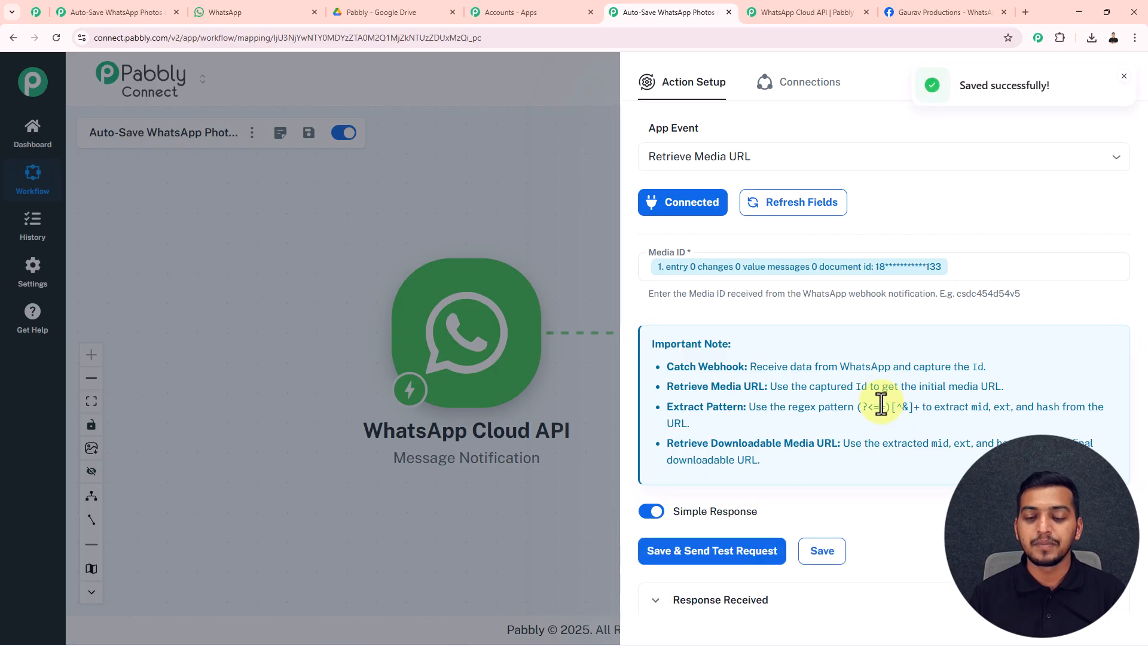
scroll(879, 403, down, 5)
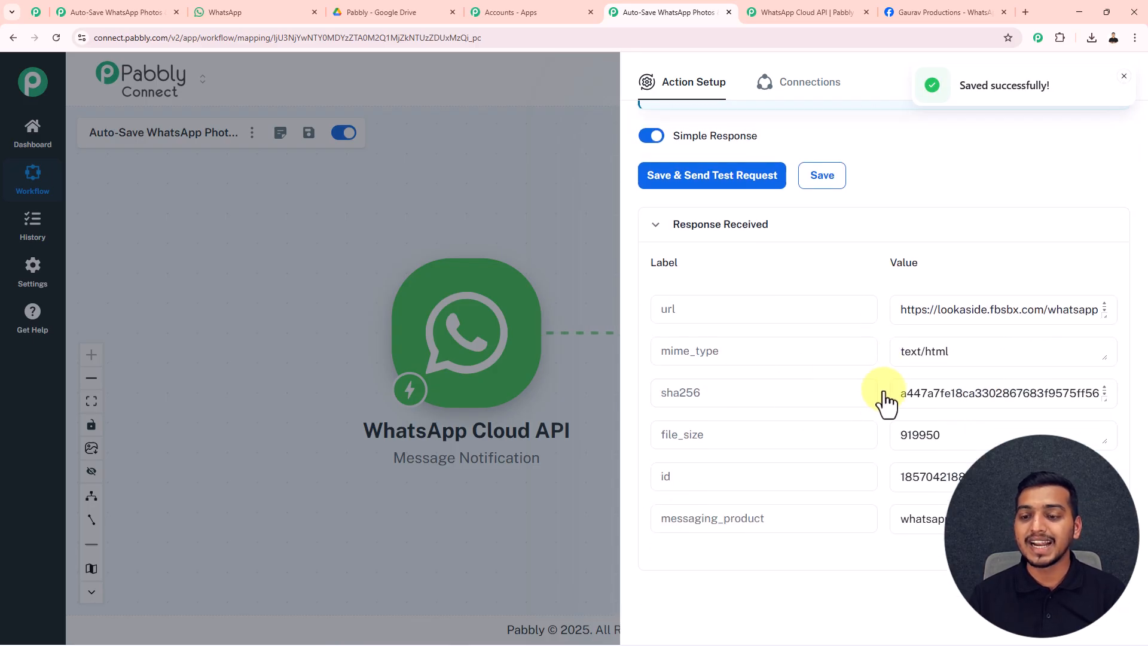
click(660, 311)
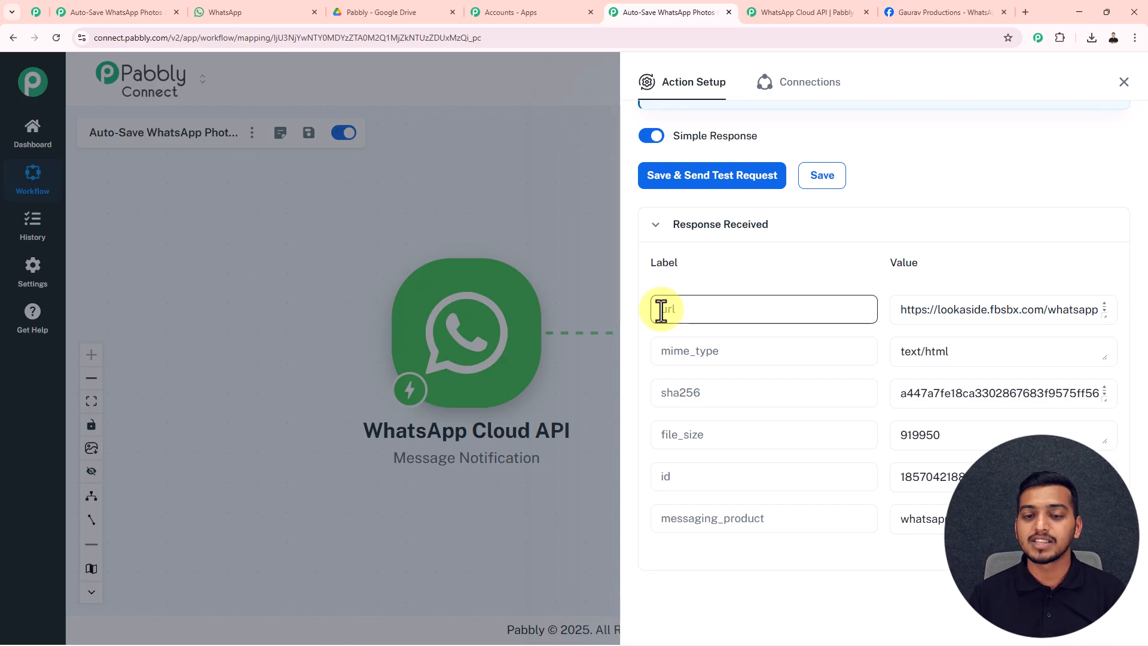
drag(661, 310, 678, 310)
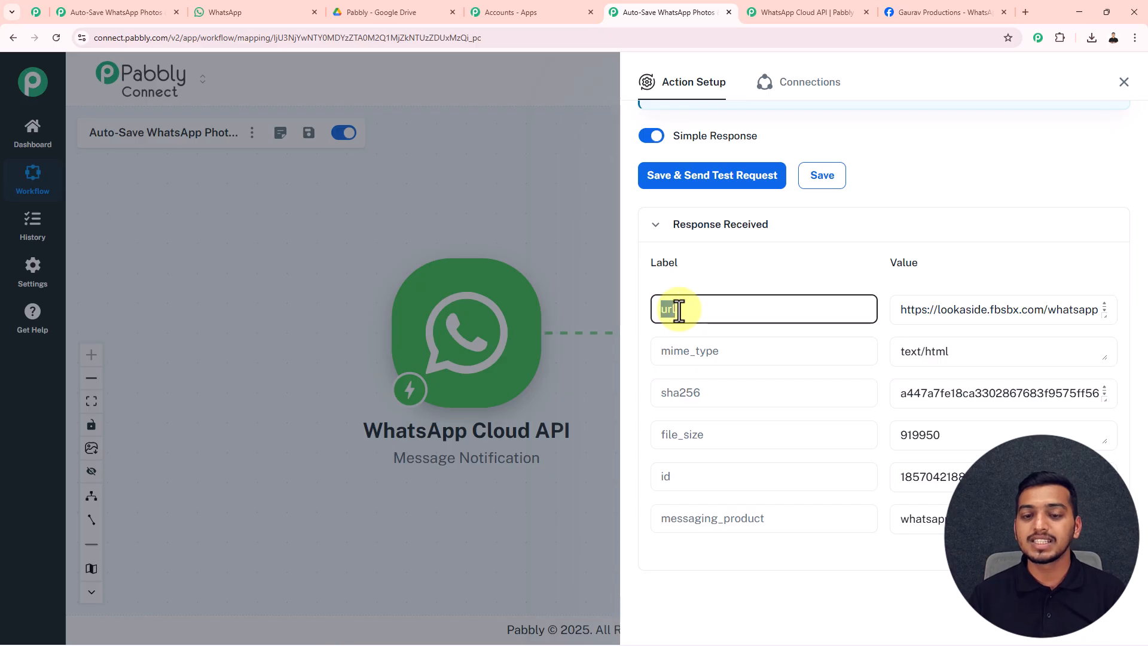
click(915, 192)
click(1122, 84)
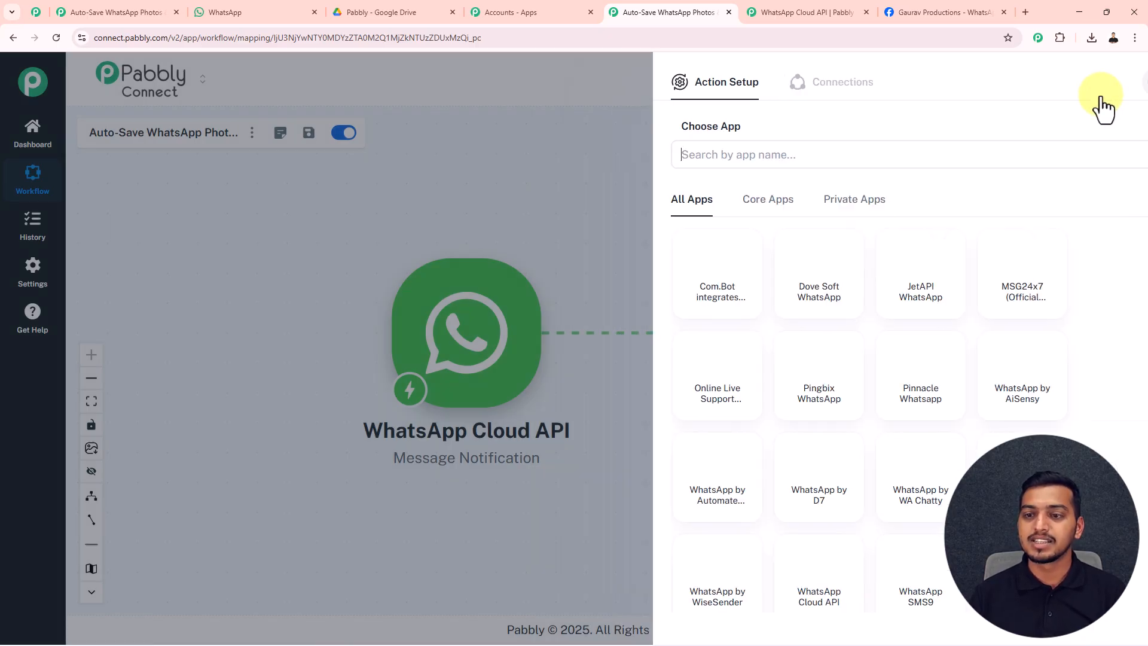
double_click(559, 186)
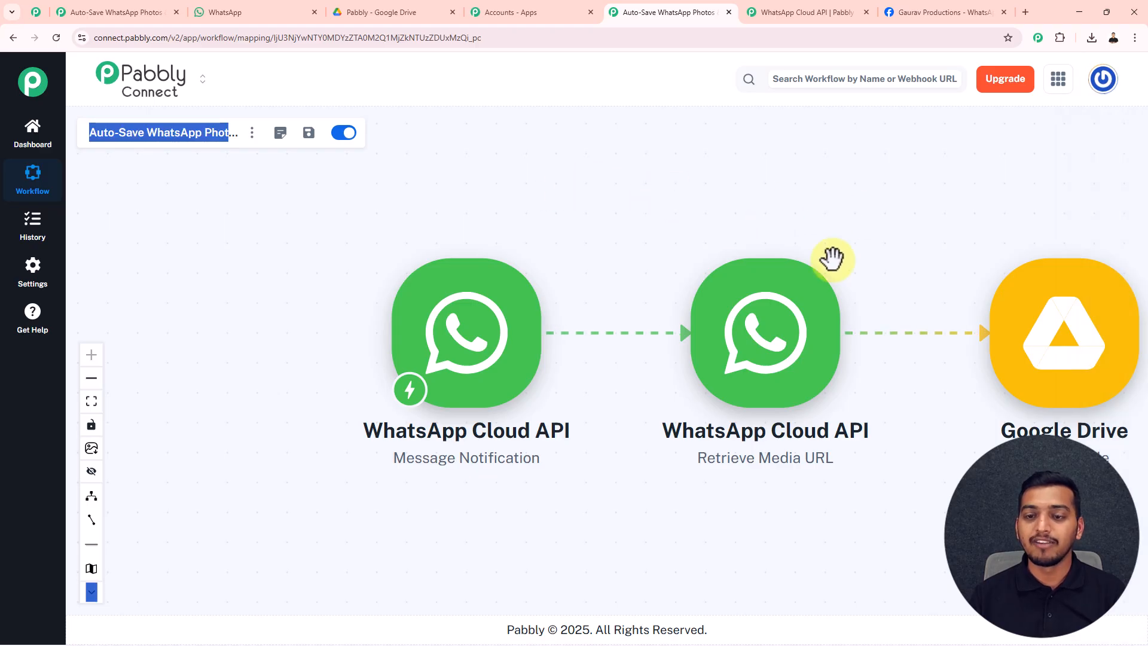
Add a WhatsApp Cloud API step with Retrieve Downloadable Media URL, using the existing connection.
click(856, 333)
click(780, 154)
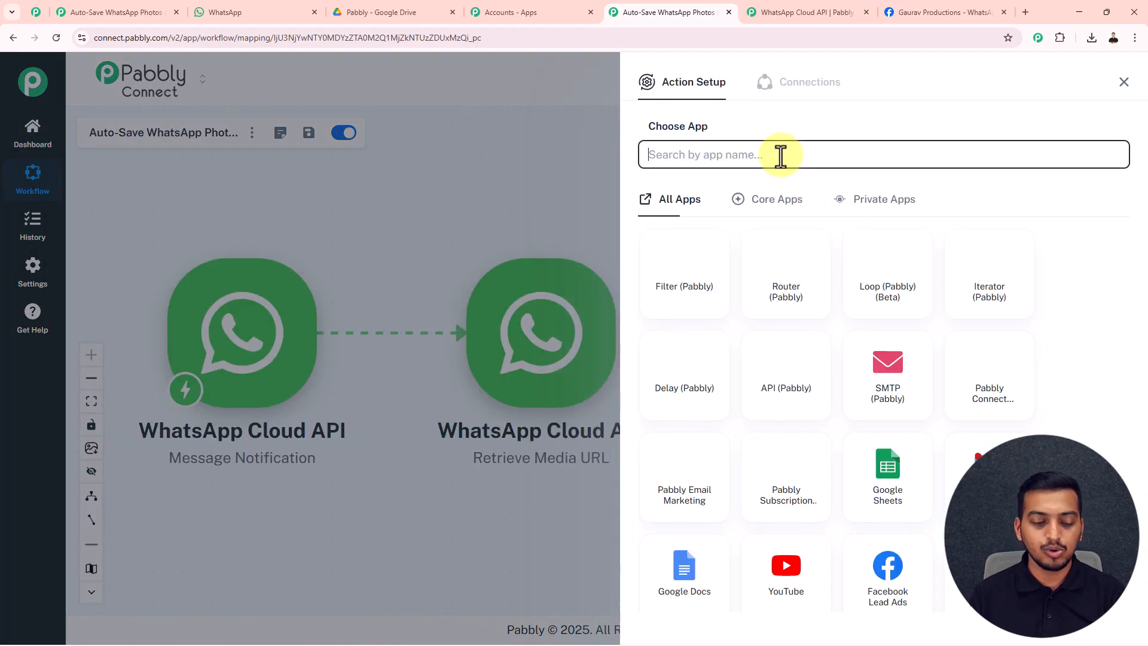
text(Whatsapp)
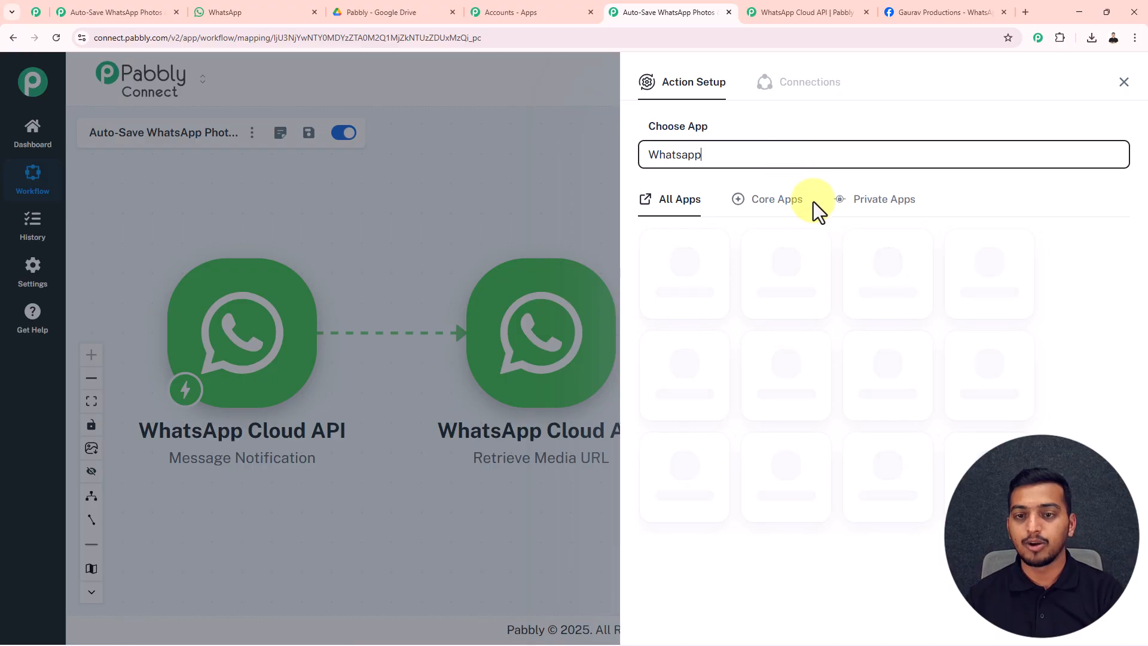
scroll(780, 526, down, 1)
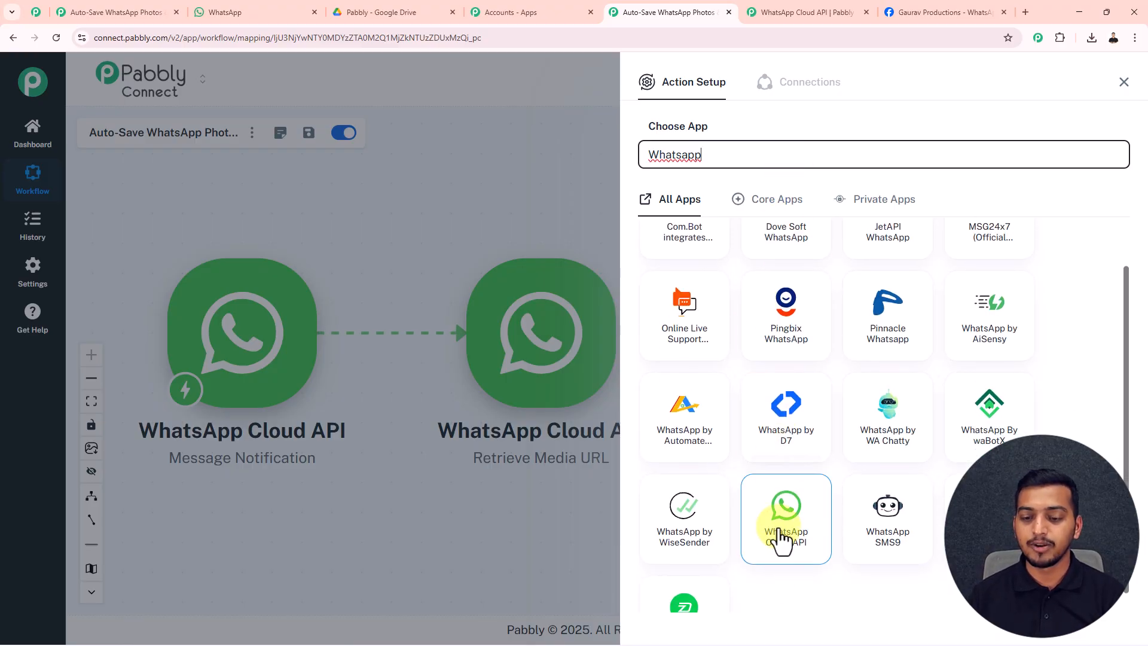
click(783, 521)
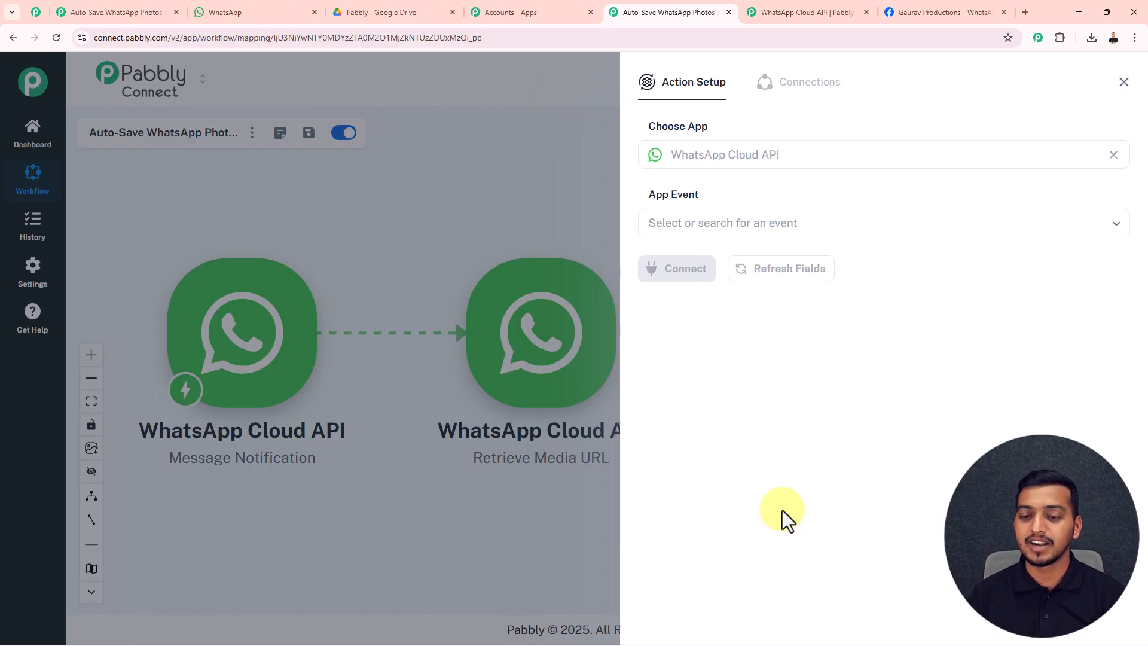
click(745, 227)
scroll(761, 315, down, 1)
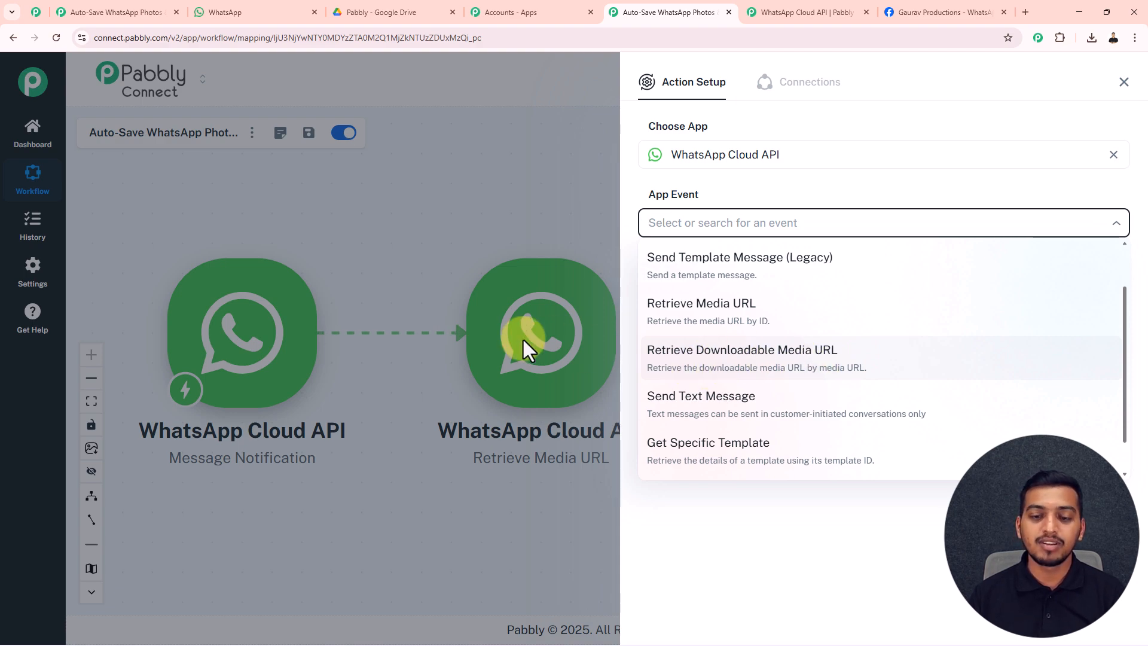
click(742, 369)
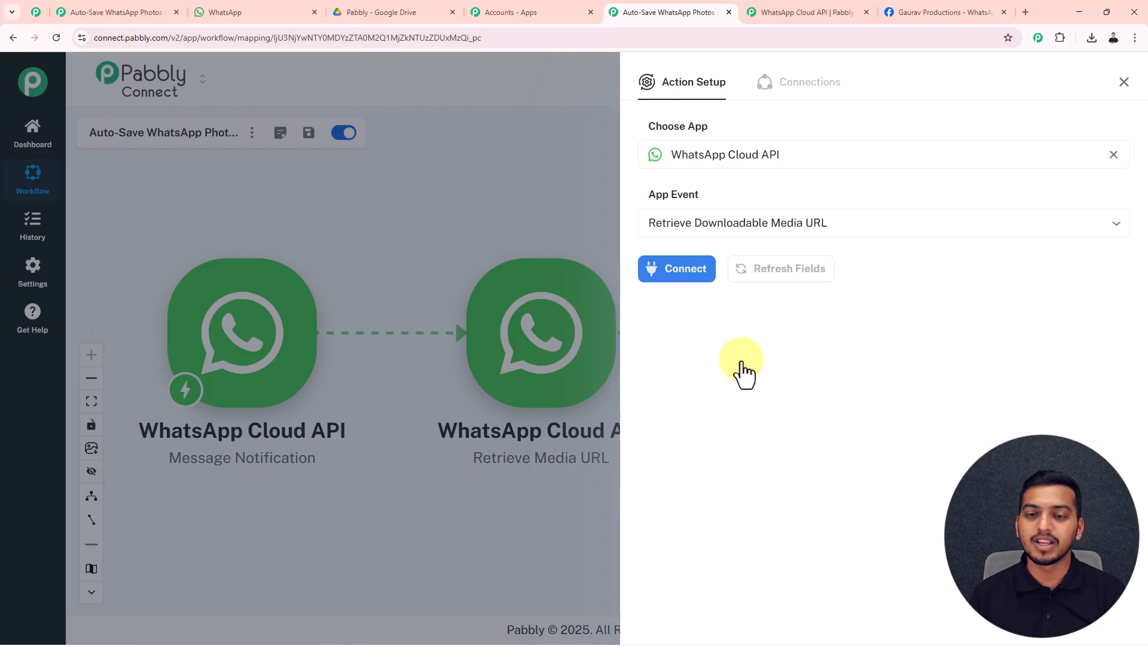
click(683, 270)
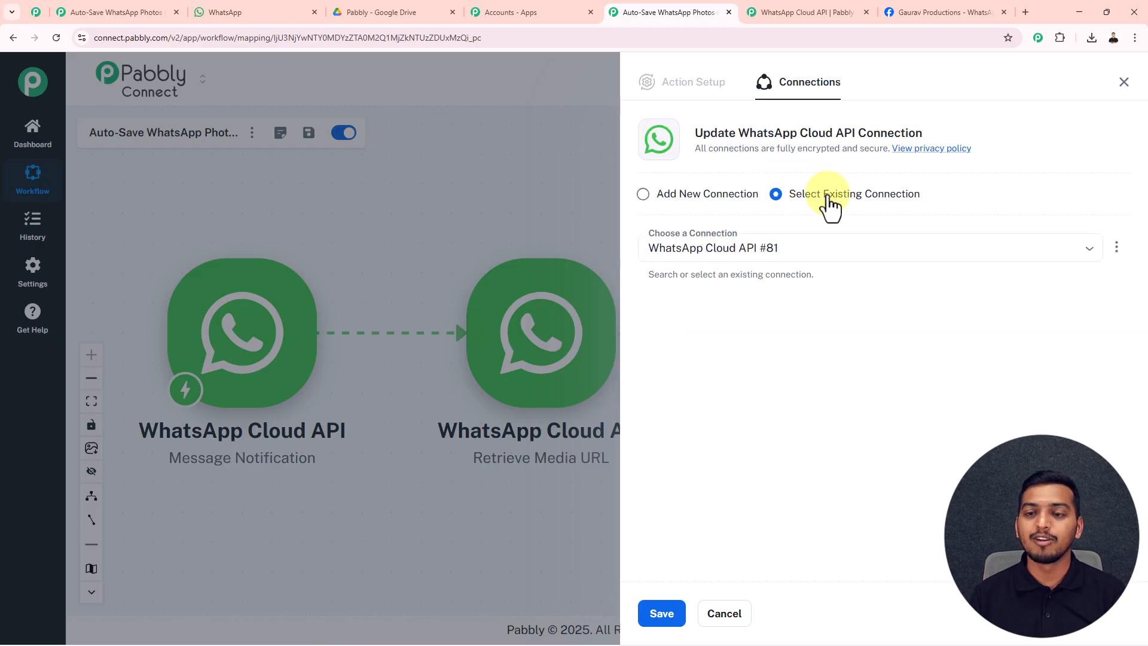
click(661, 615)
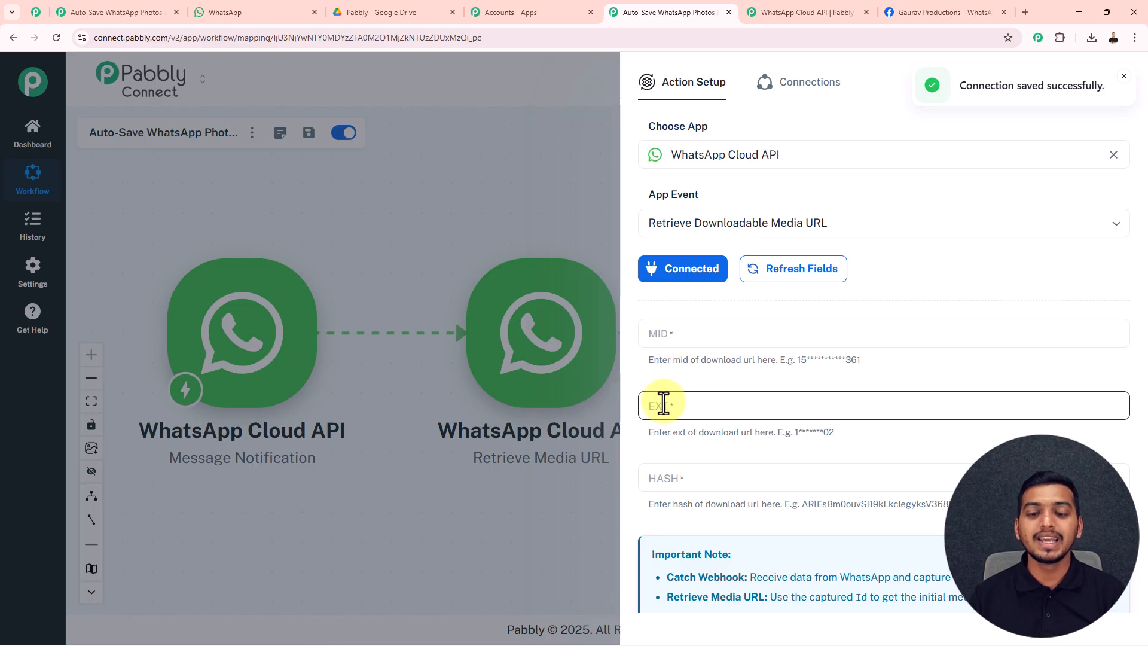
Search earlier step data for a 'mid' value, then review the extraction regex in the note.
scroll(708, 498, down, 3)
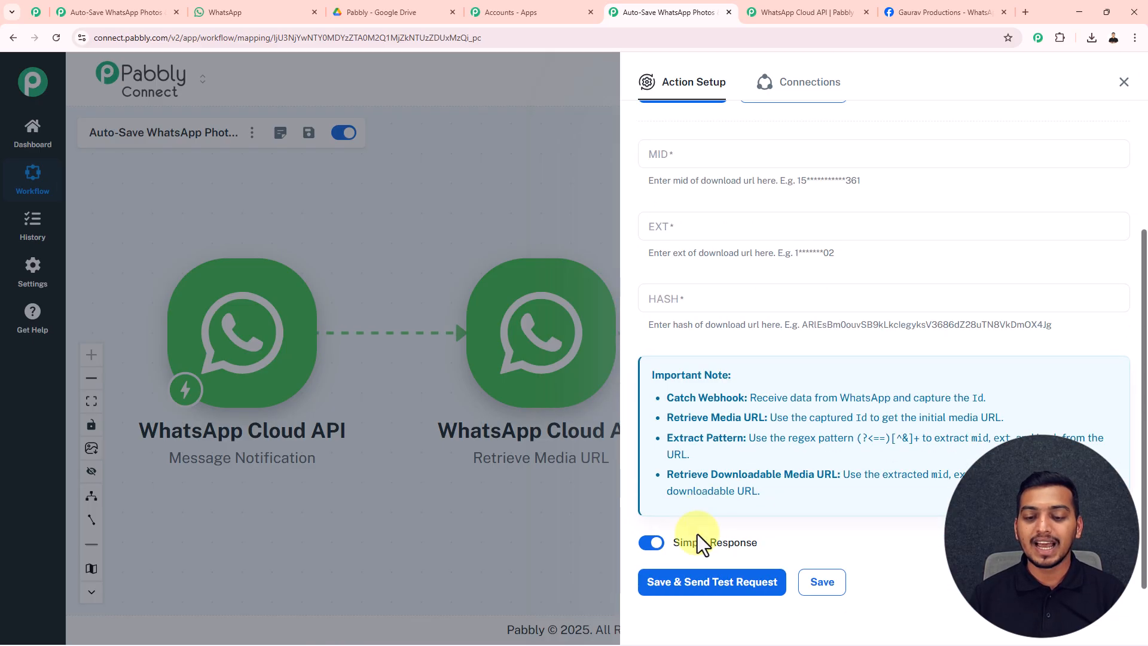
click(743, 159)
click(736, 202)
text(mid)
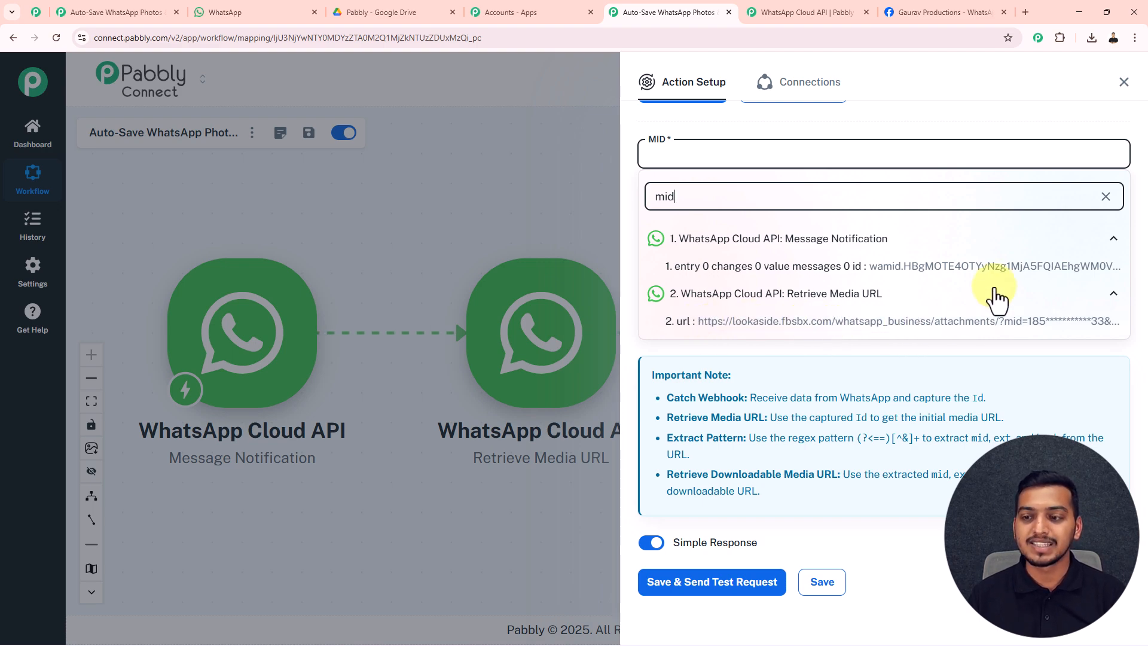
click(1105, 197)
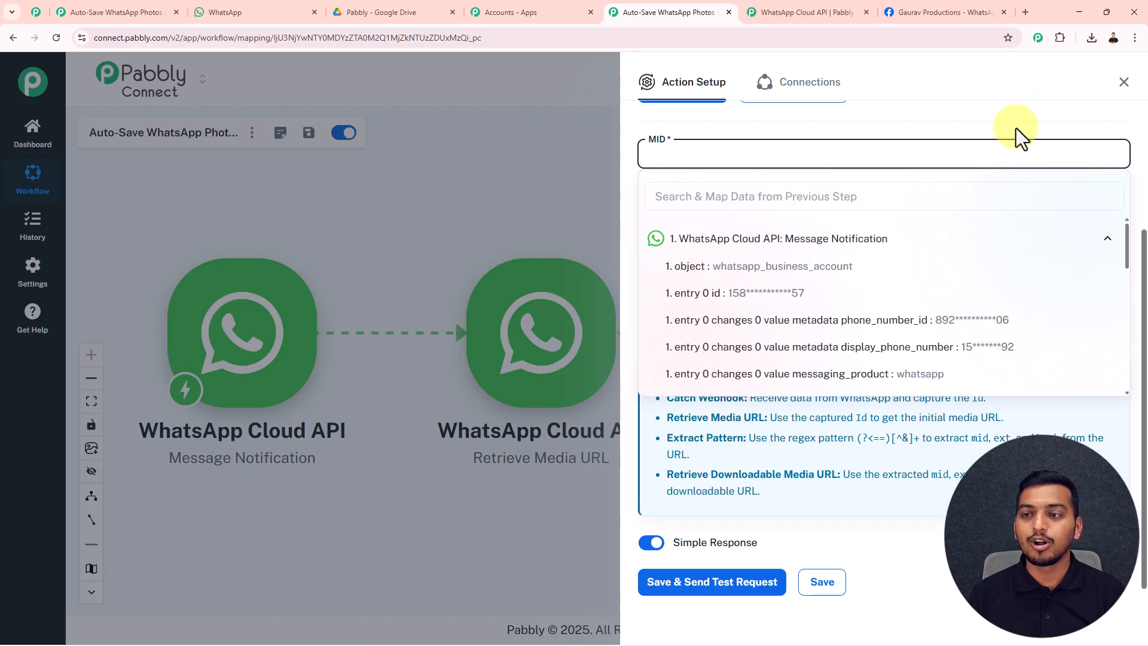
click(970, 153)
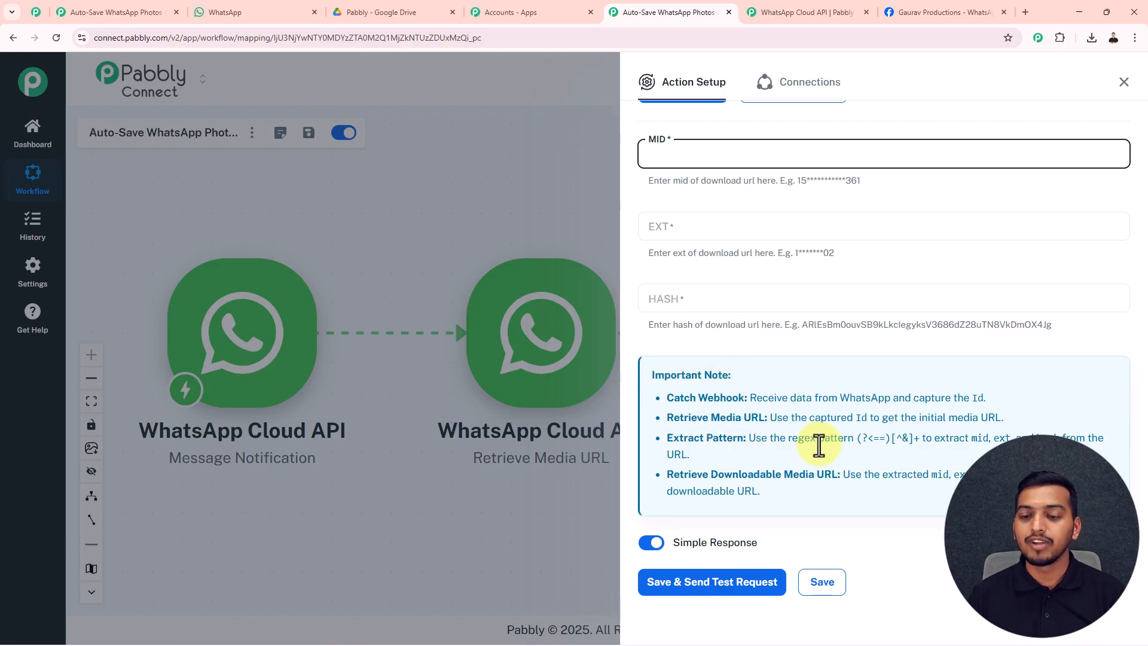
drag(918, 441, 874, 438)
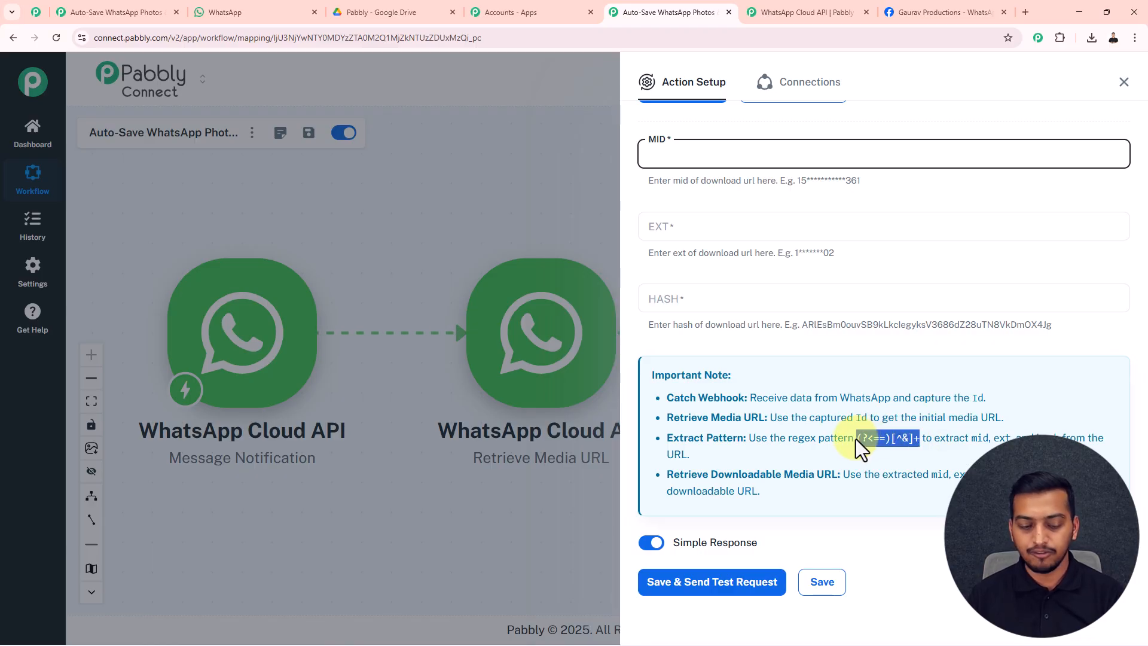
Enter placeholders a, b and c in MID, EXT and HASH, then save and close.
click(668, 150)
text(a)
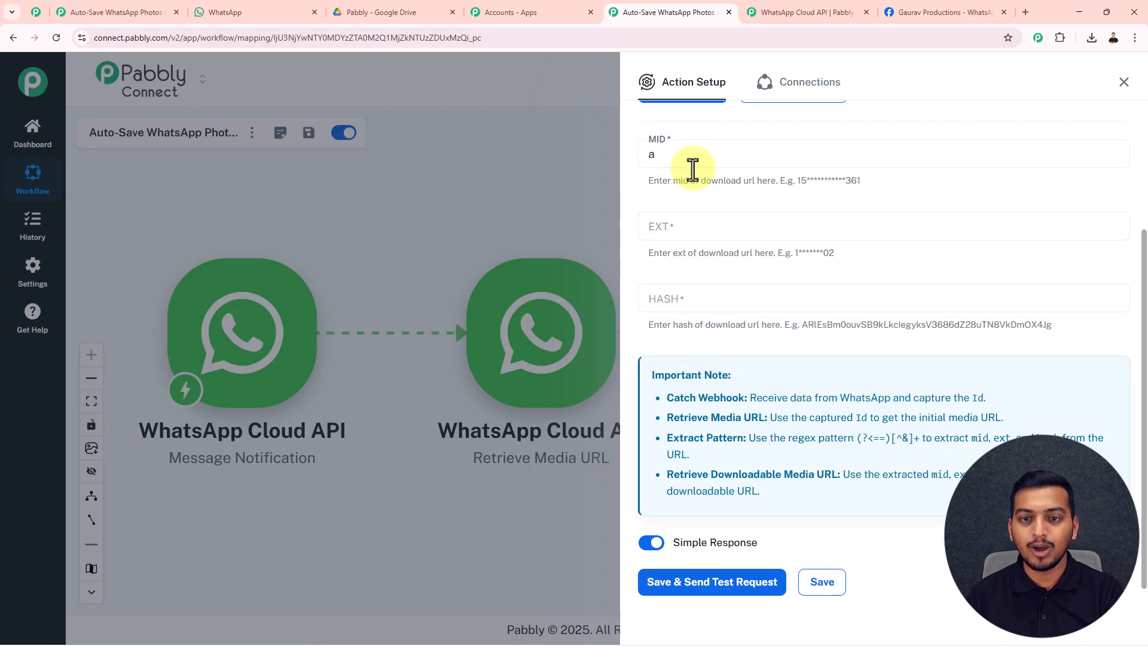
click(677, 228)
text(b)
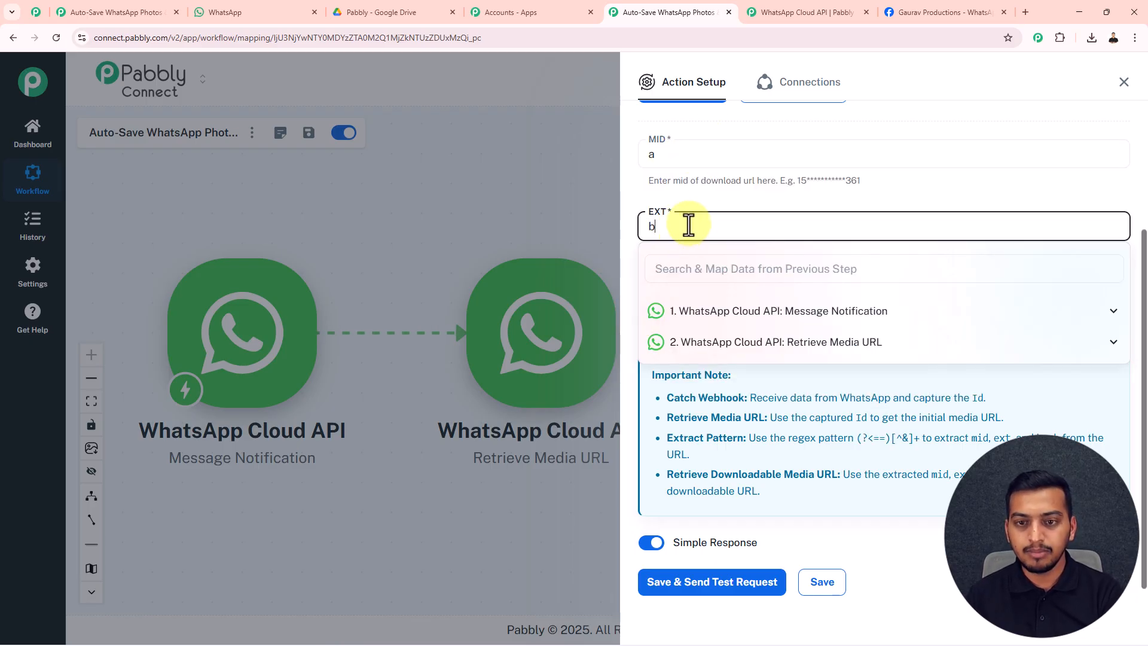
click(706, 280)
text(c)
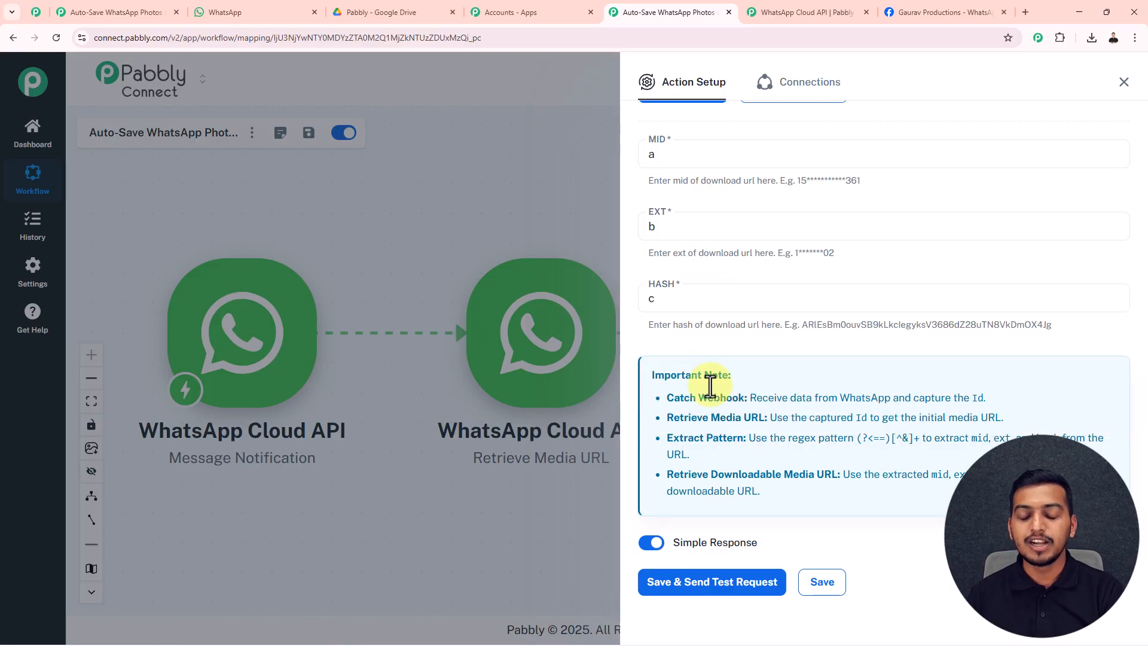
click(821, 581)
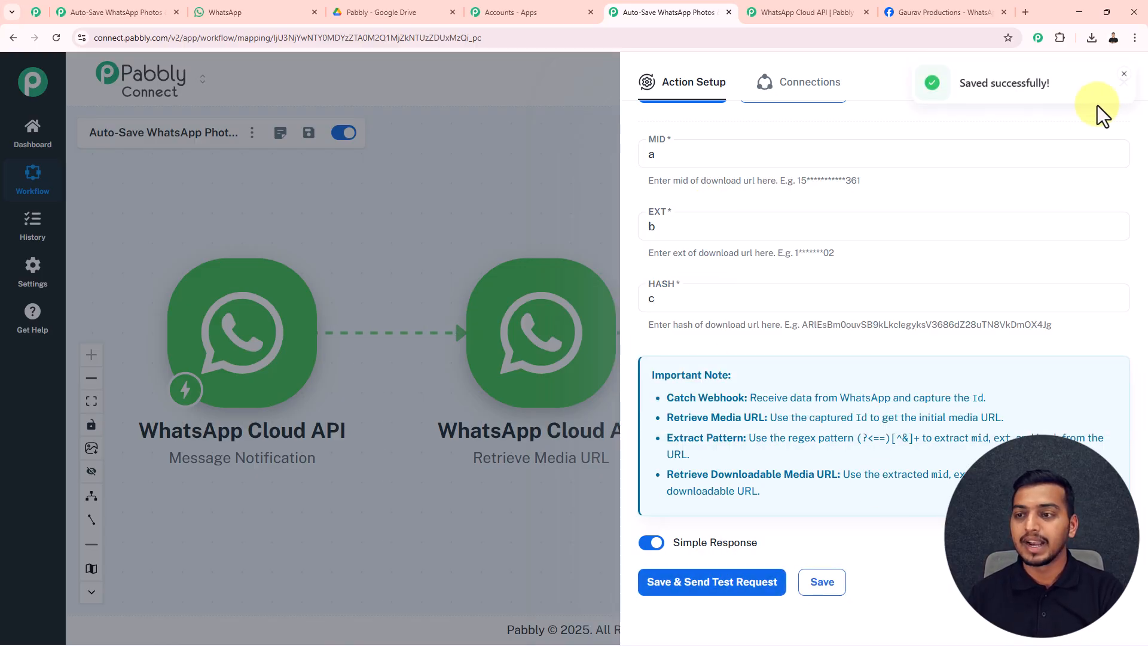
click(1118, 90)
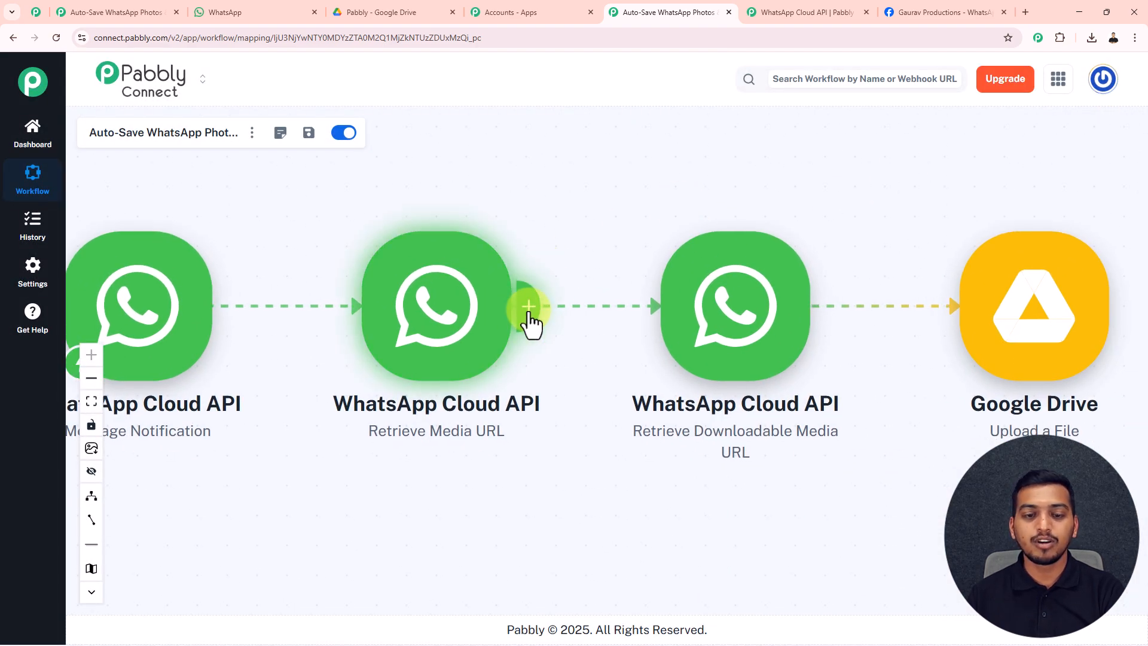
Insert a connected Text Formatter (Pabbly) Extract Pattern step after Retrieve Media URL.
click(529, 308)
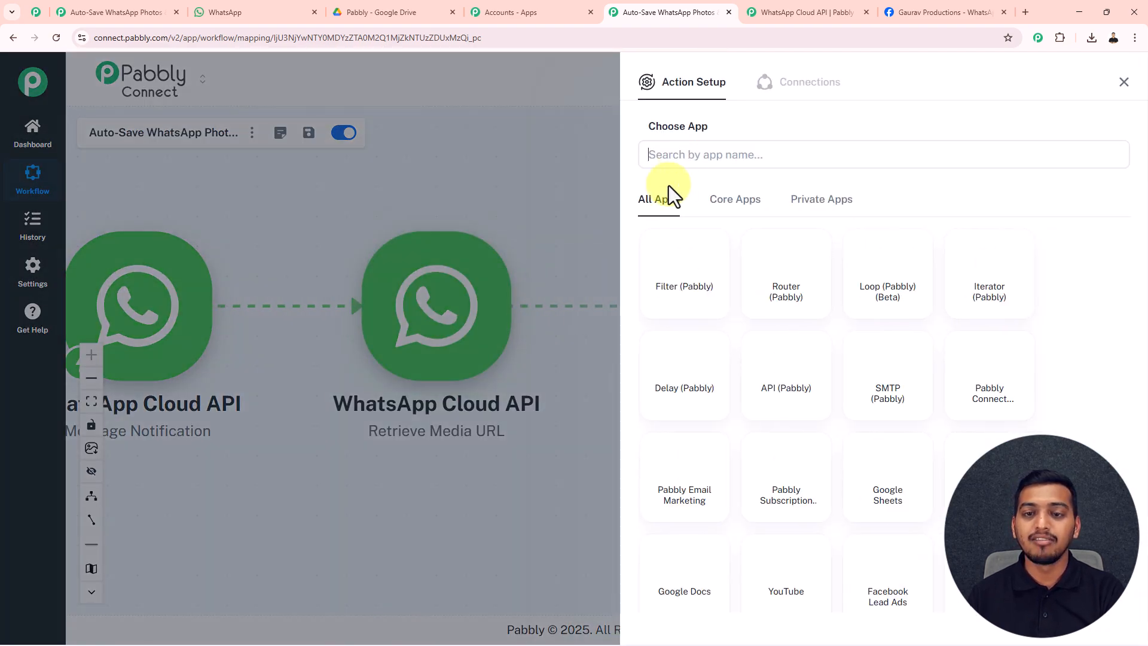
click(682, 154)
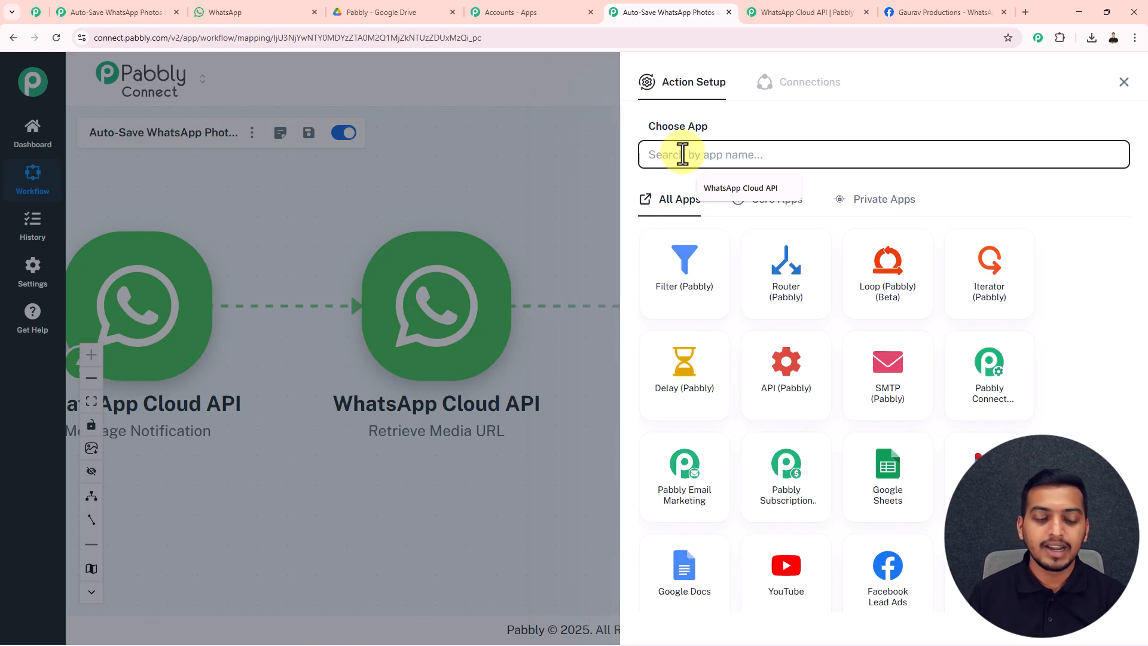
text(Text)
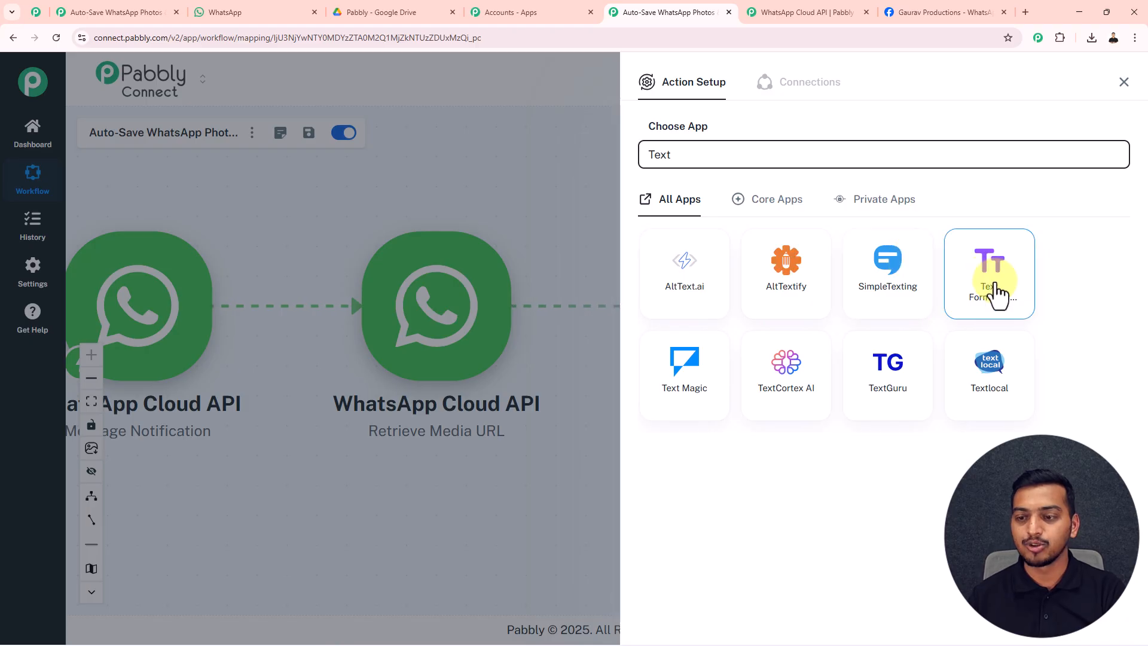
click(997, 290)
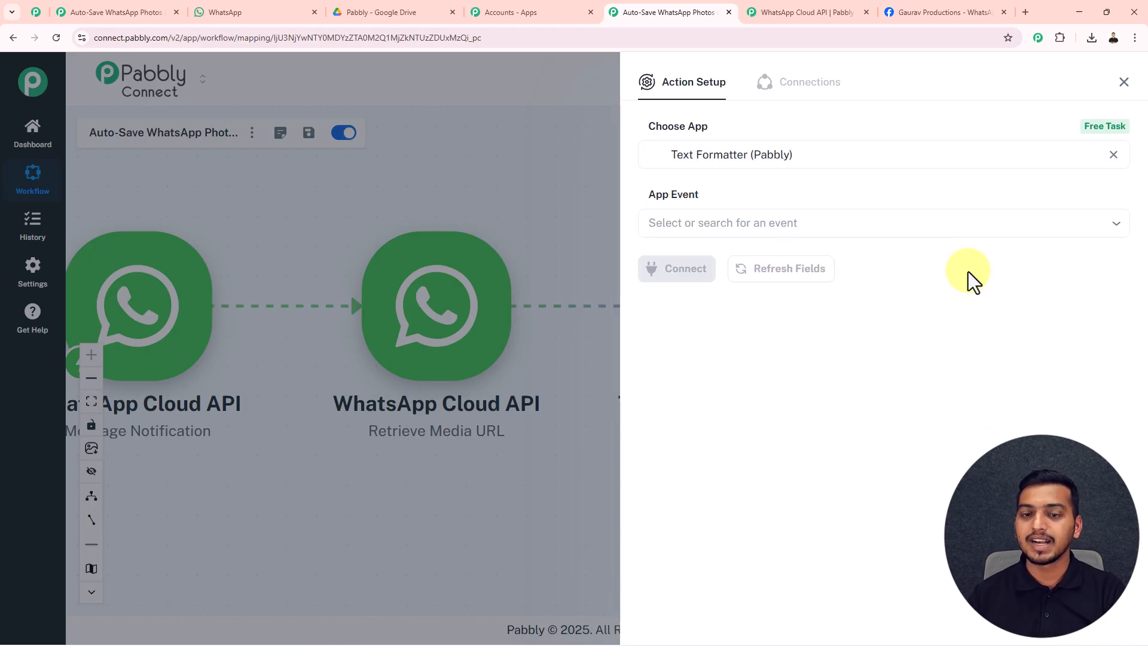
click(733, 225)
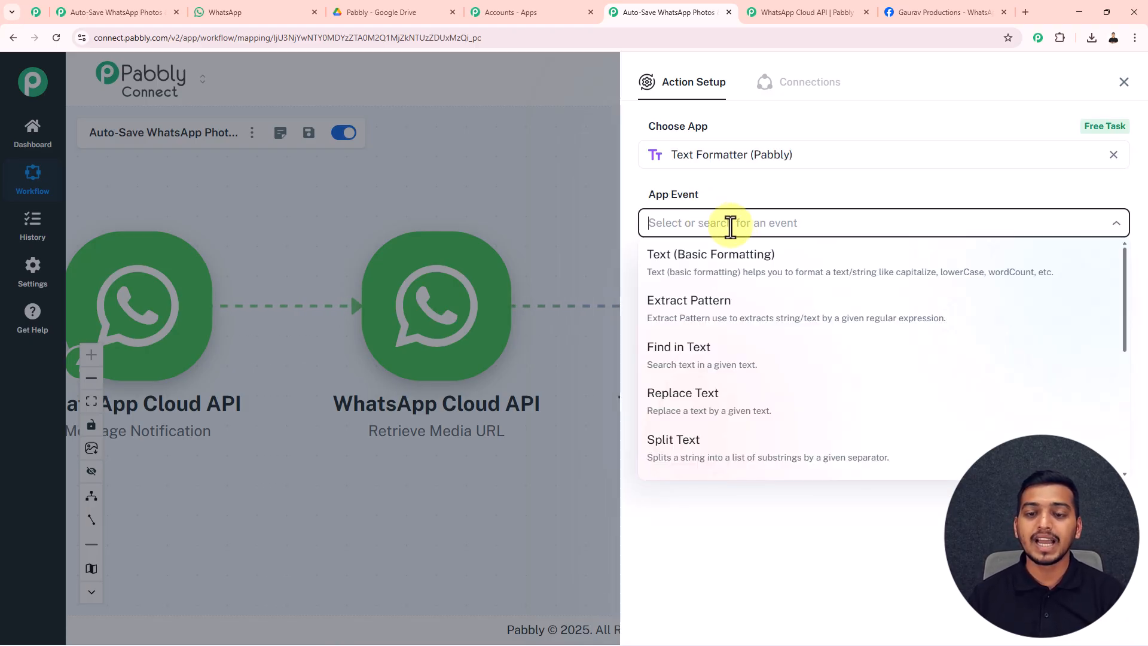
click(715, 323)
click(686, 288)
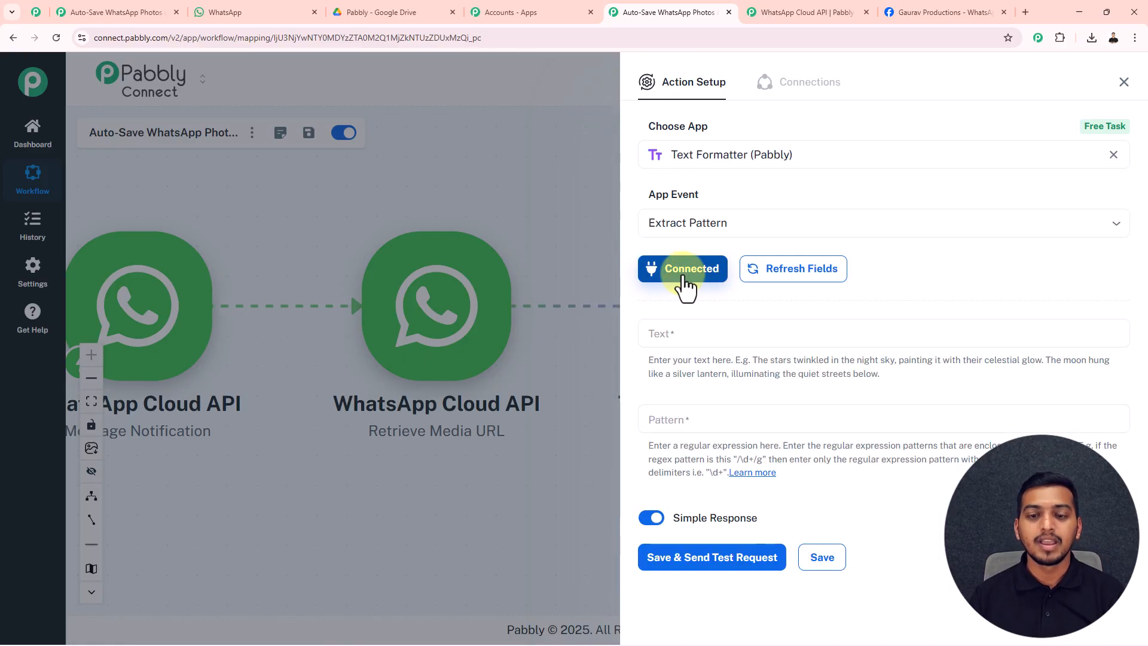
click(674, 330)
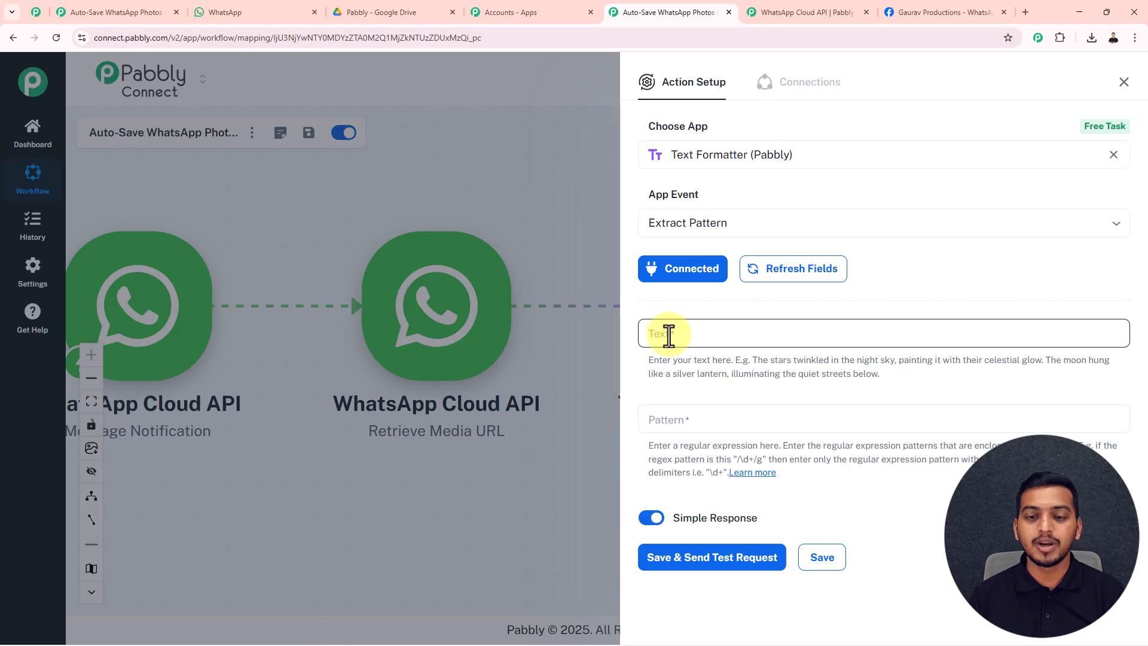
Map step 2's url into Text, use pattern (?<==)[^&]+, and test to get results 0–3.
click(674, 334)
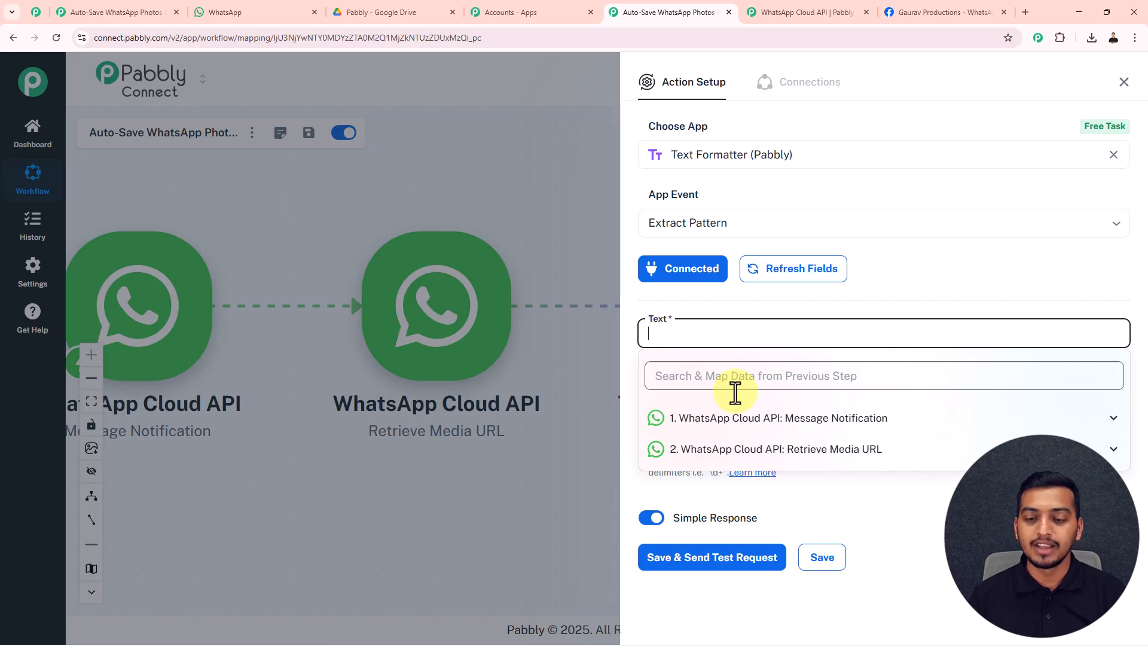
click(775, 453)
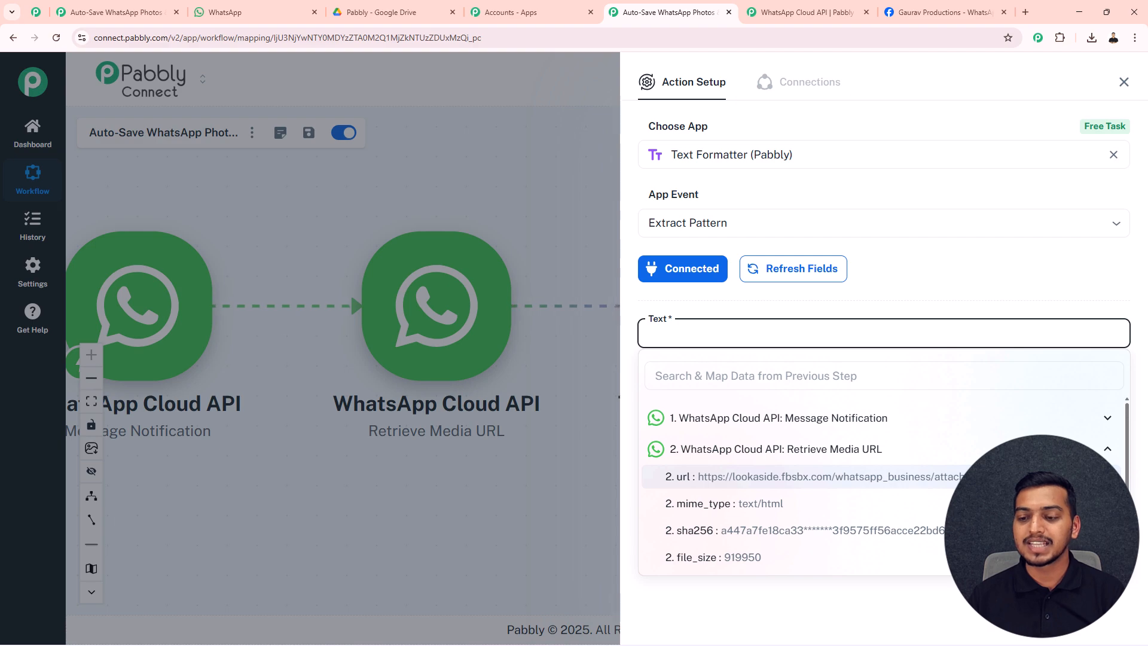
click(894, 485)
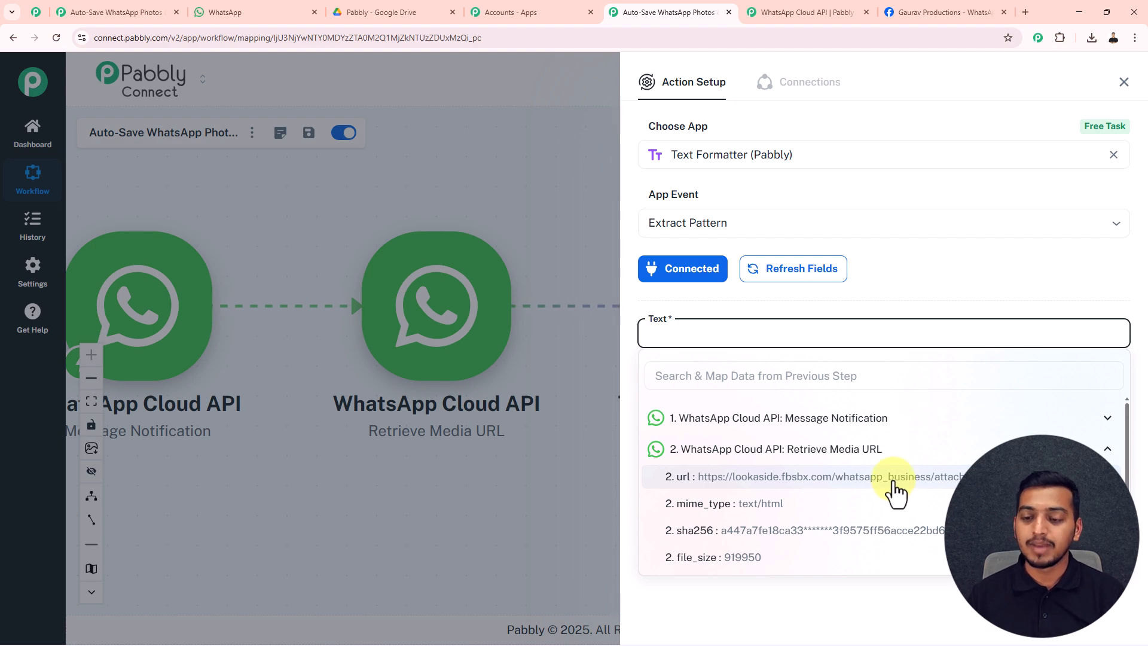
click(930, 297)
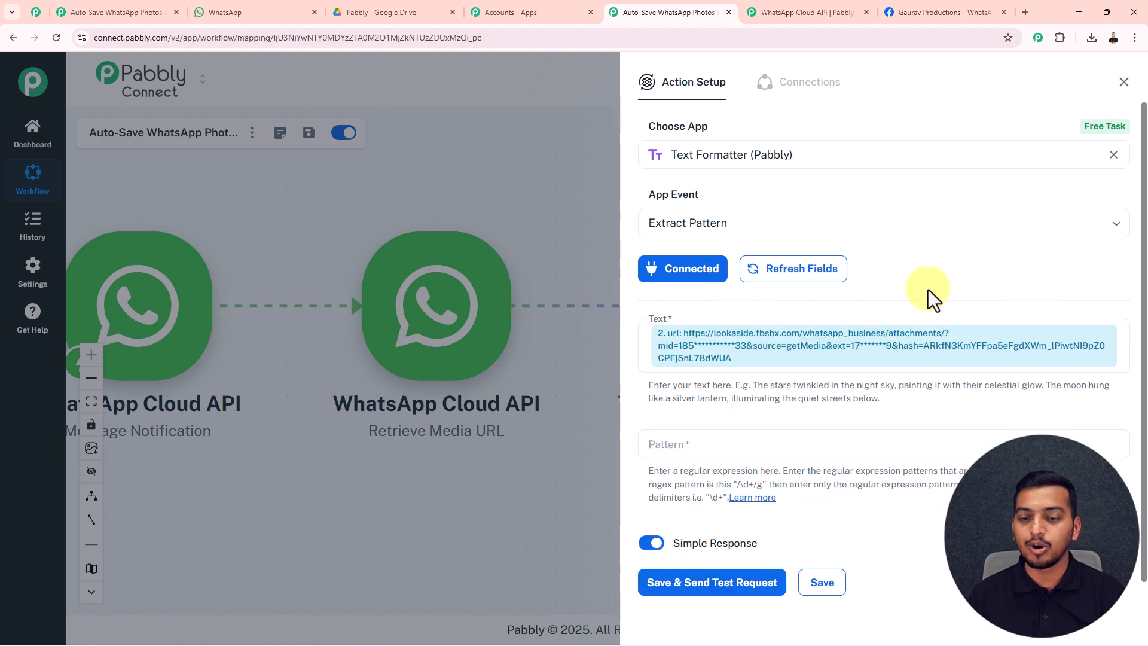
click(666, 449)
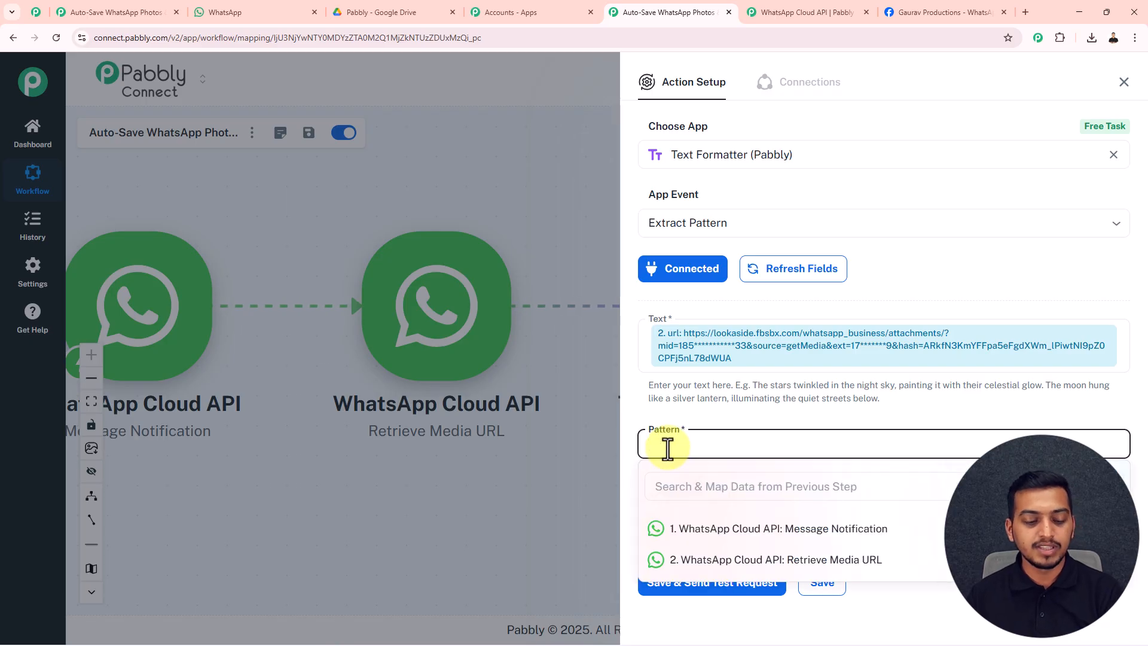
text((?<==)[^&]+)
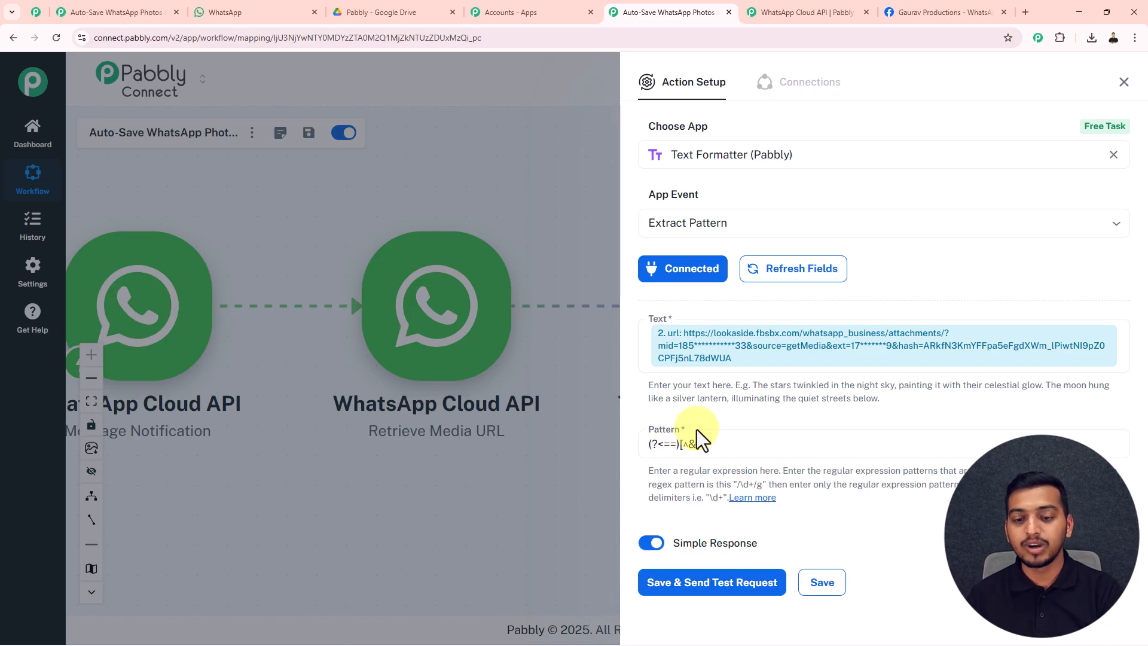
click(720, 584)
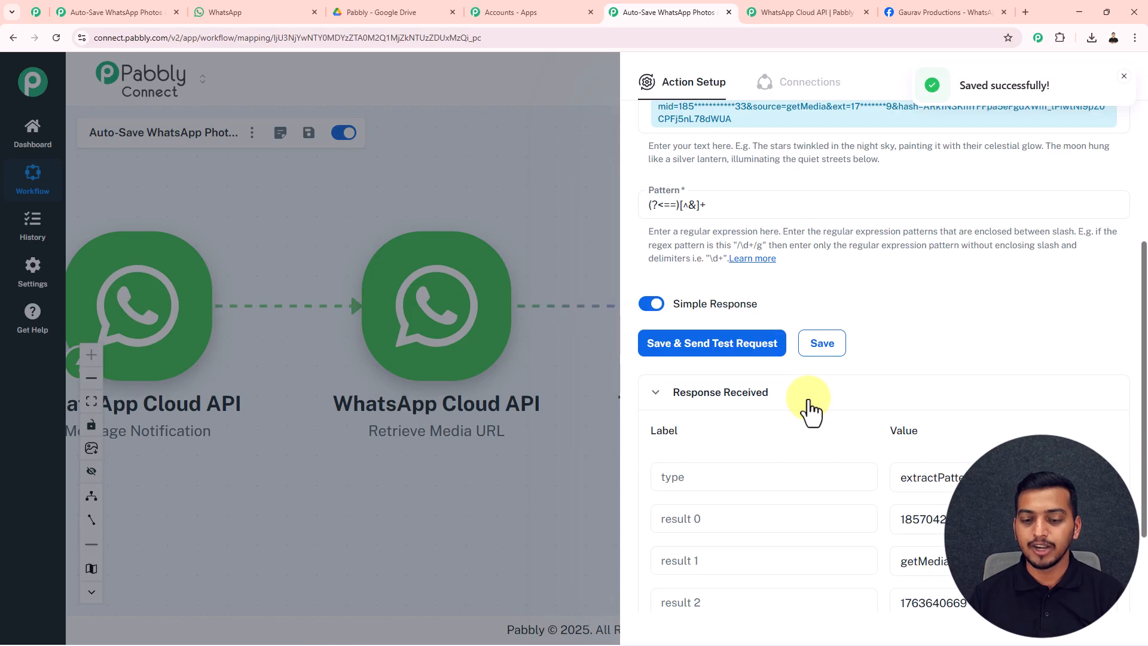
scroll(811, 411, down, 2)
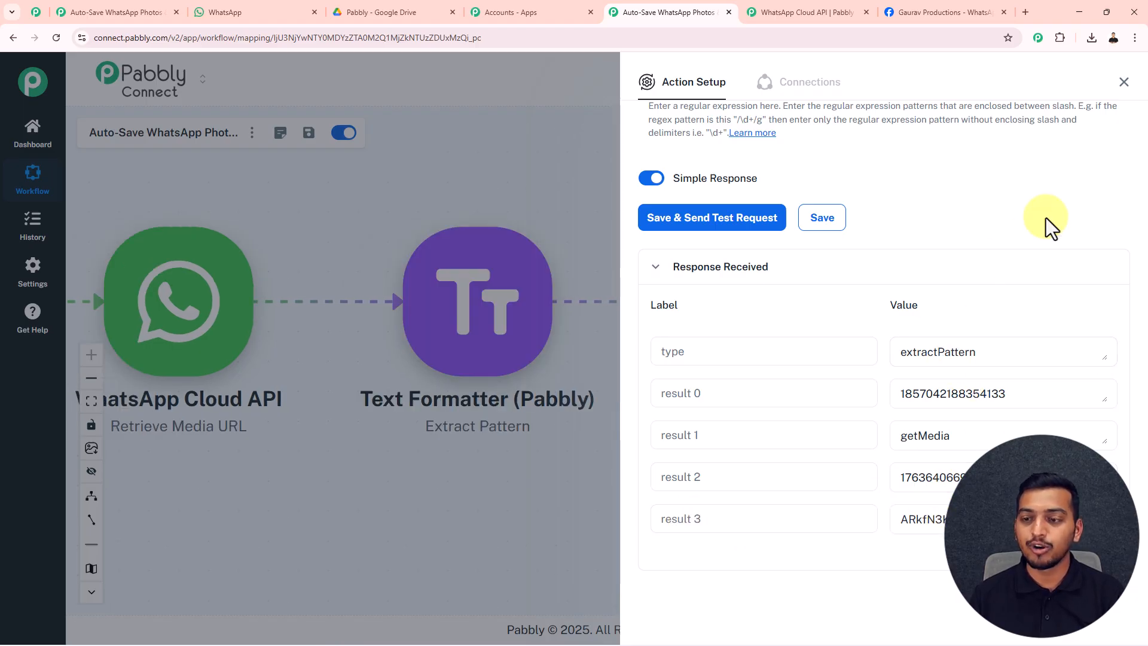
click(1124, 83)
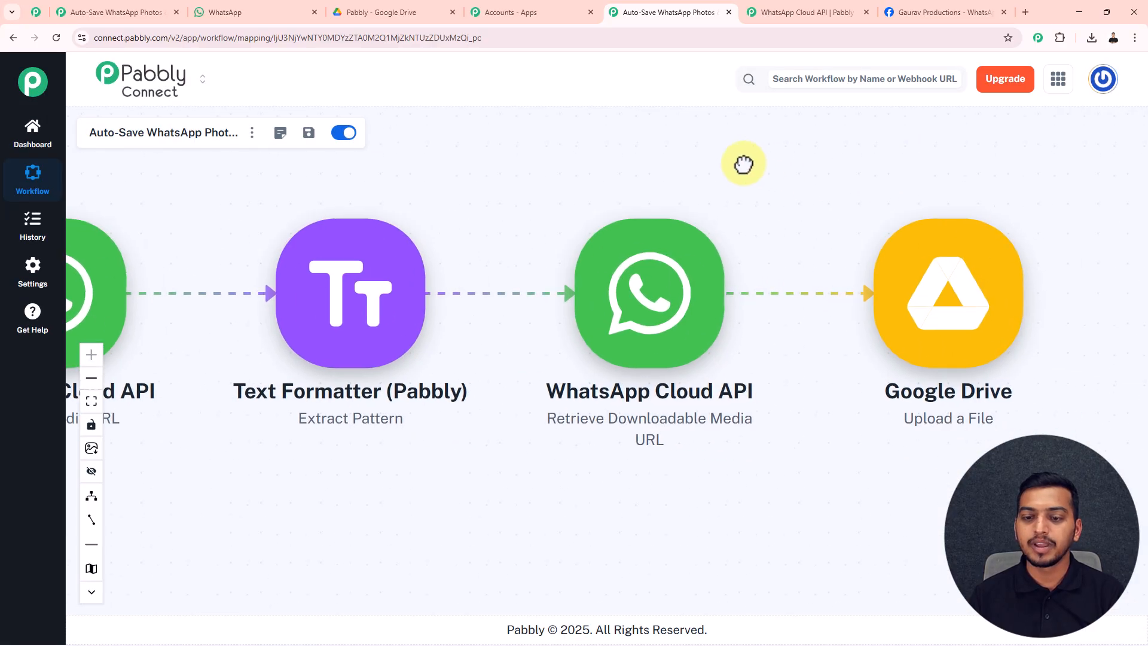
Open the downloadable media step and map Extract Pattern result 0 into MID.
click(617, 296)
click(655, 333)
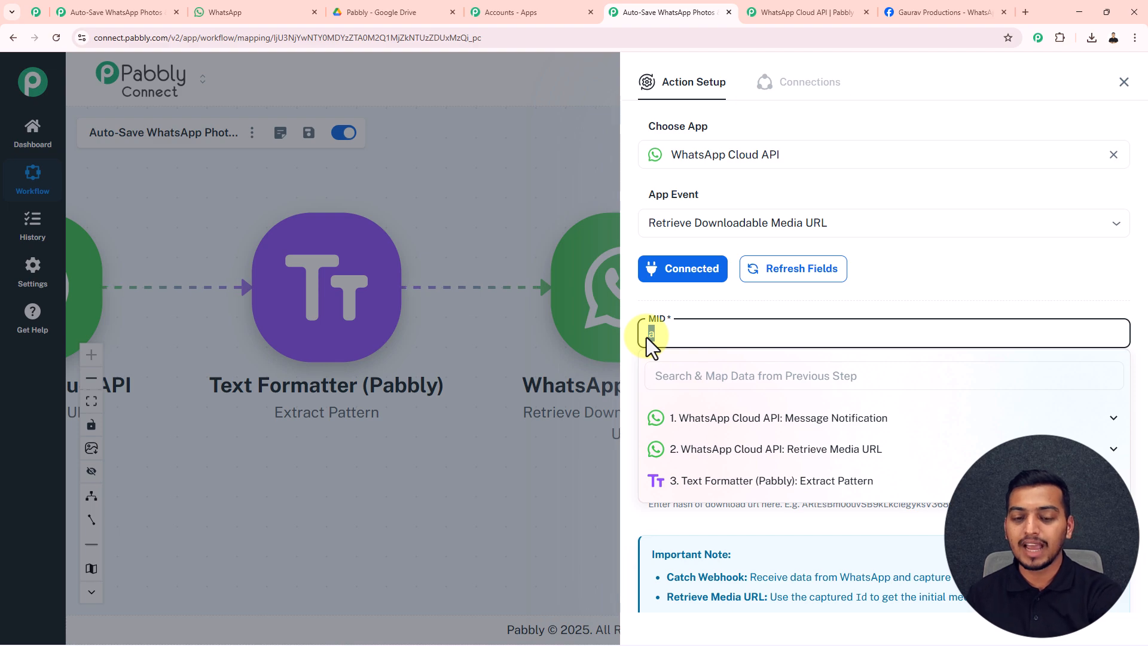
key(BackSpace)
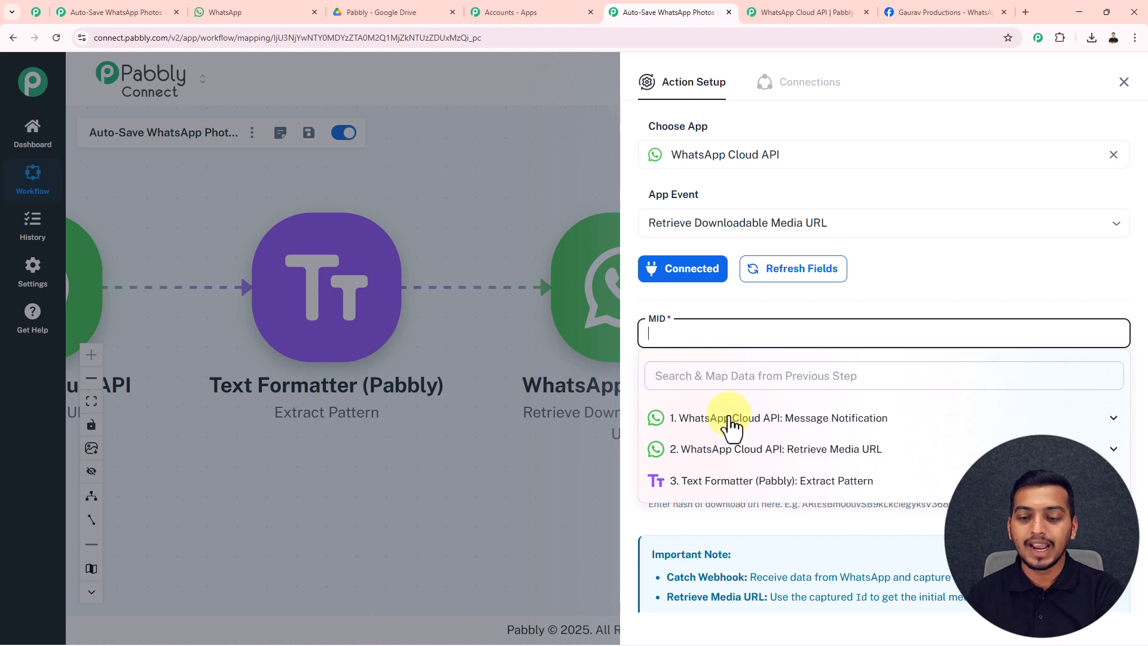
click(731, 485)
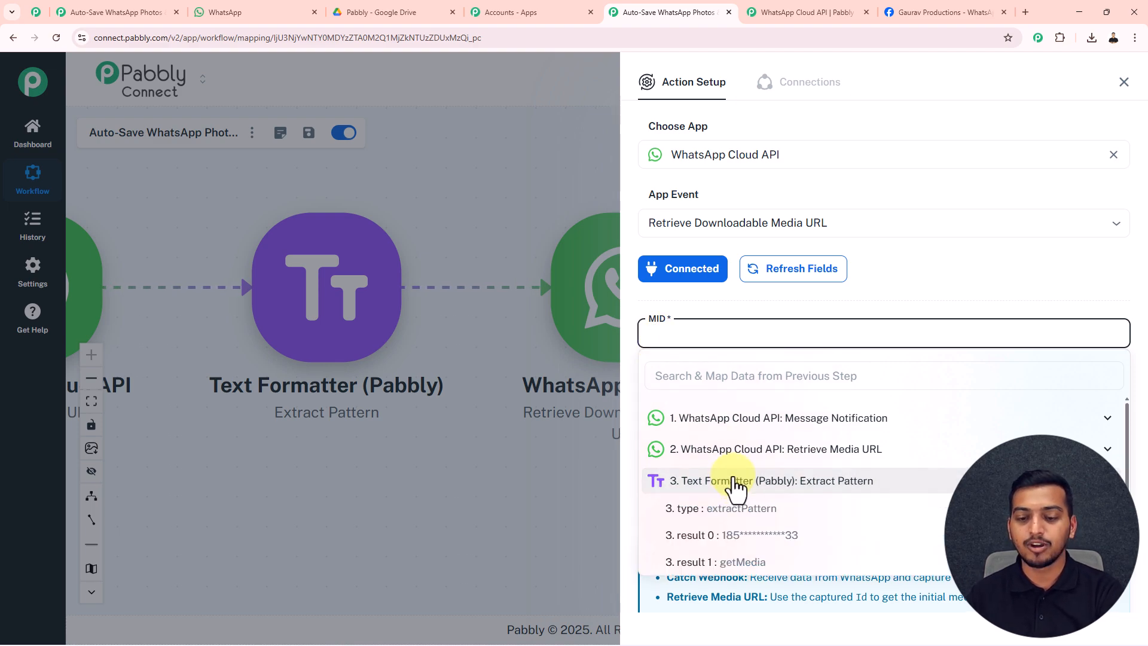
click(733, 538)
click(777, 308)
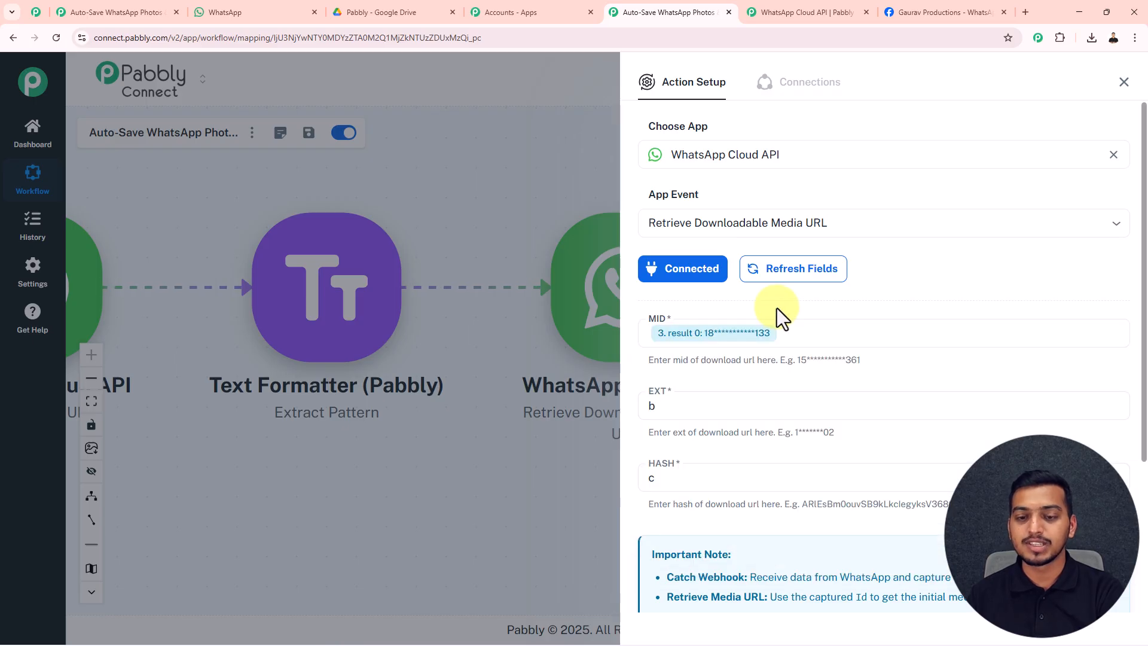
Map result 2 into EXT and result 3 into HASH.
click(685, 411)
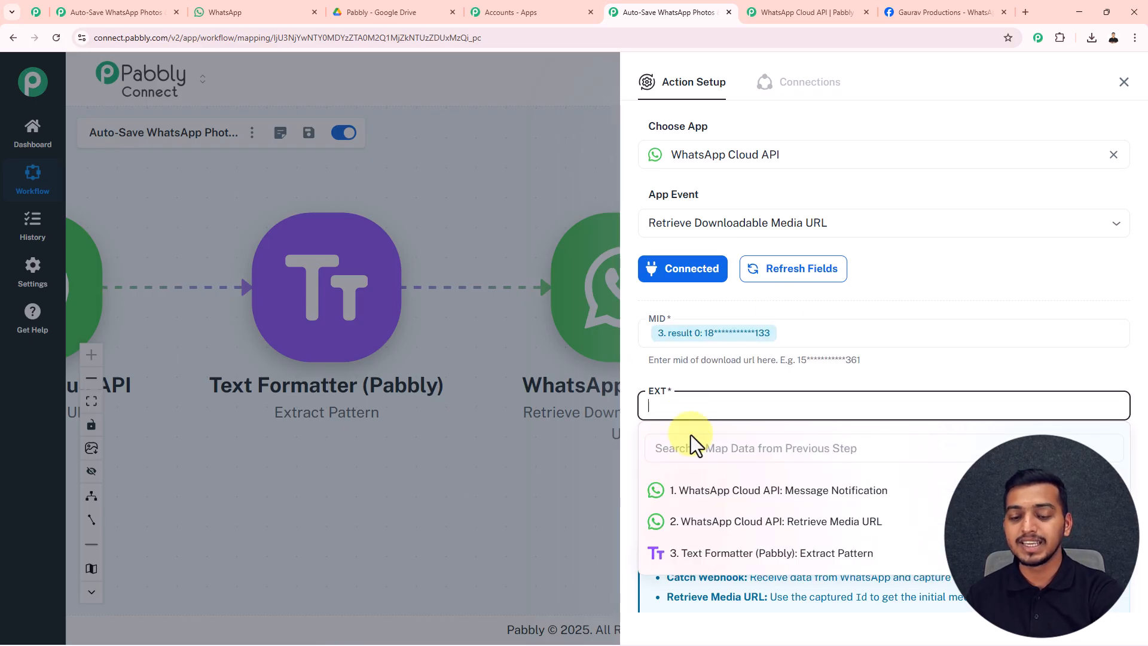
click(725, 554)
scroll(724, 571, down, 1)
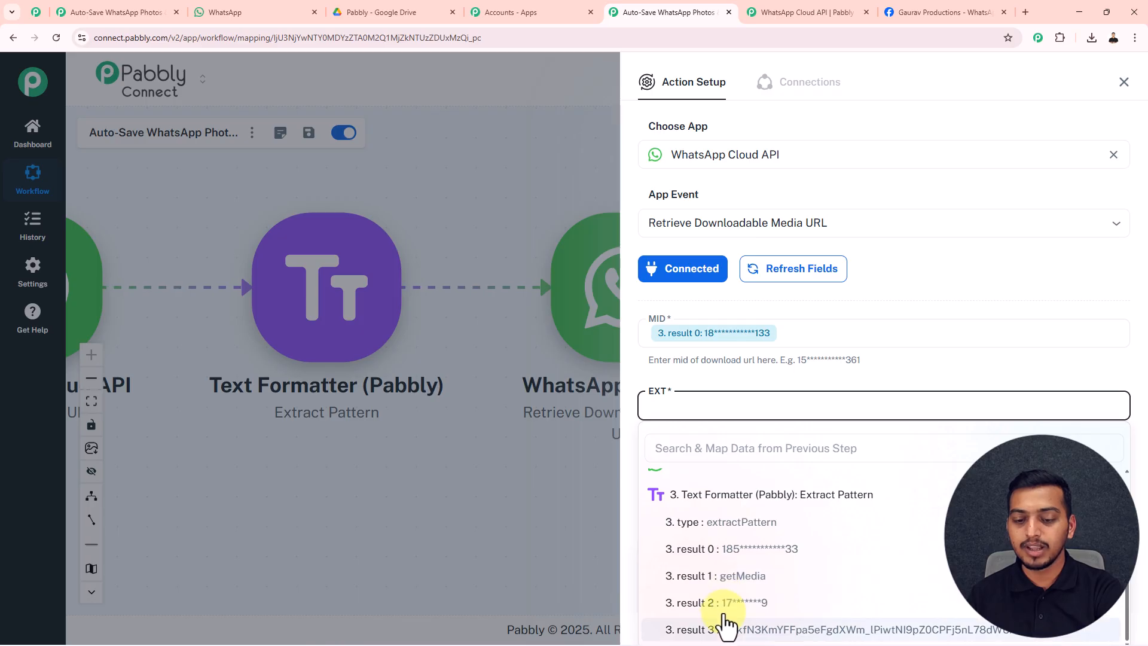
click(724, 603)
click(683, 485)
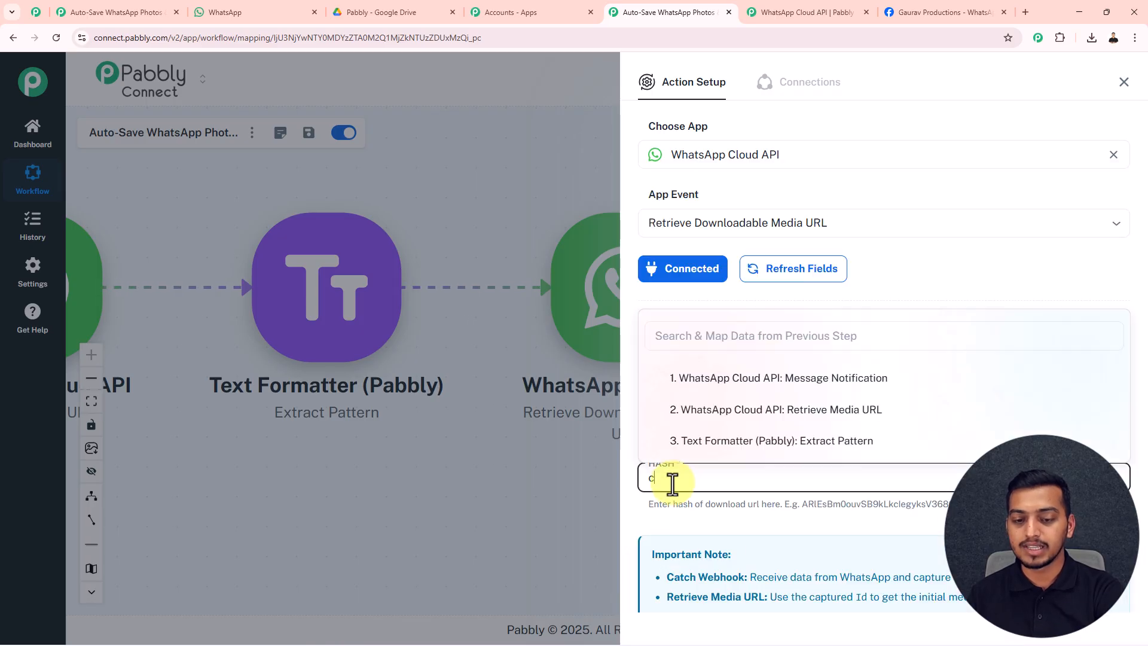
click(697, 445)
scroll(751, 410, down, 2)
click(745, 446)
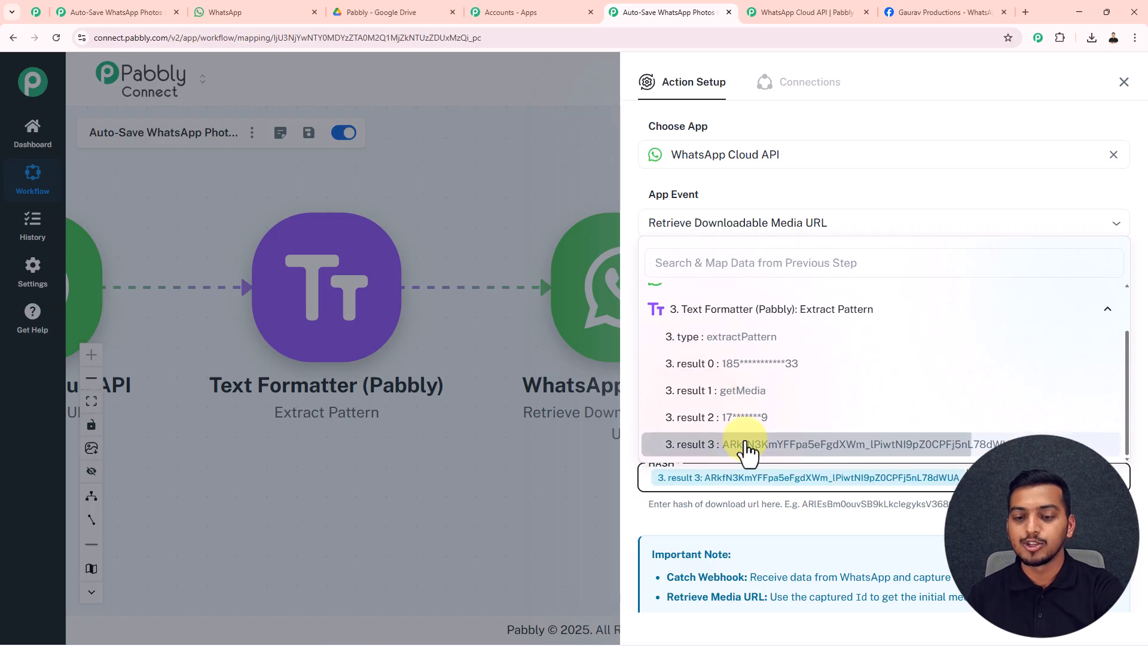
click(744, 514)
Save and test the step, confirming a fileURL is returned, then close it.
scroll(771, 431, down, 4)
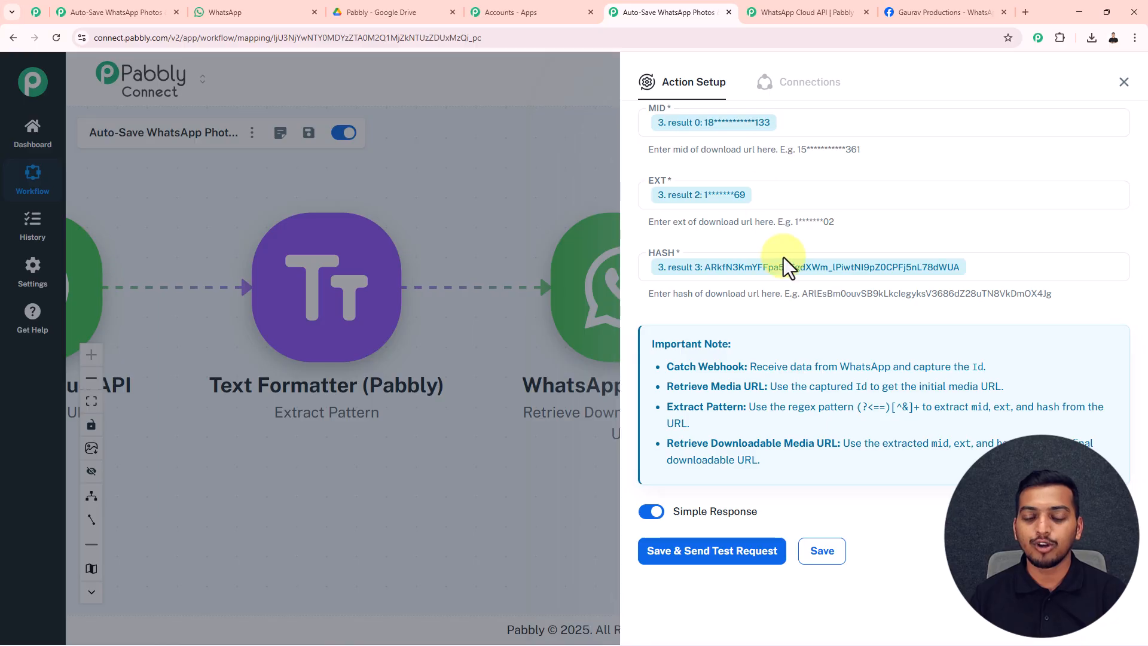
click(723, 553)
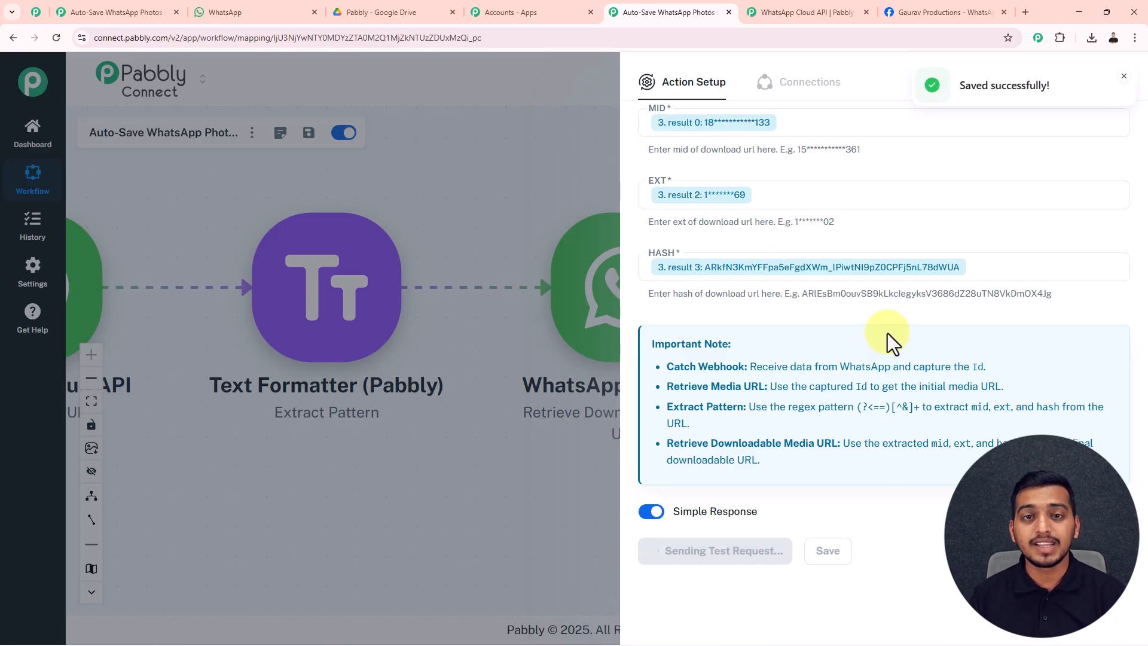
scroll(878, 339, down, 6)
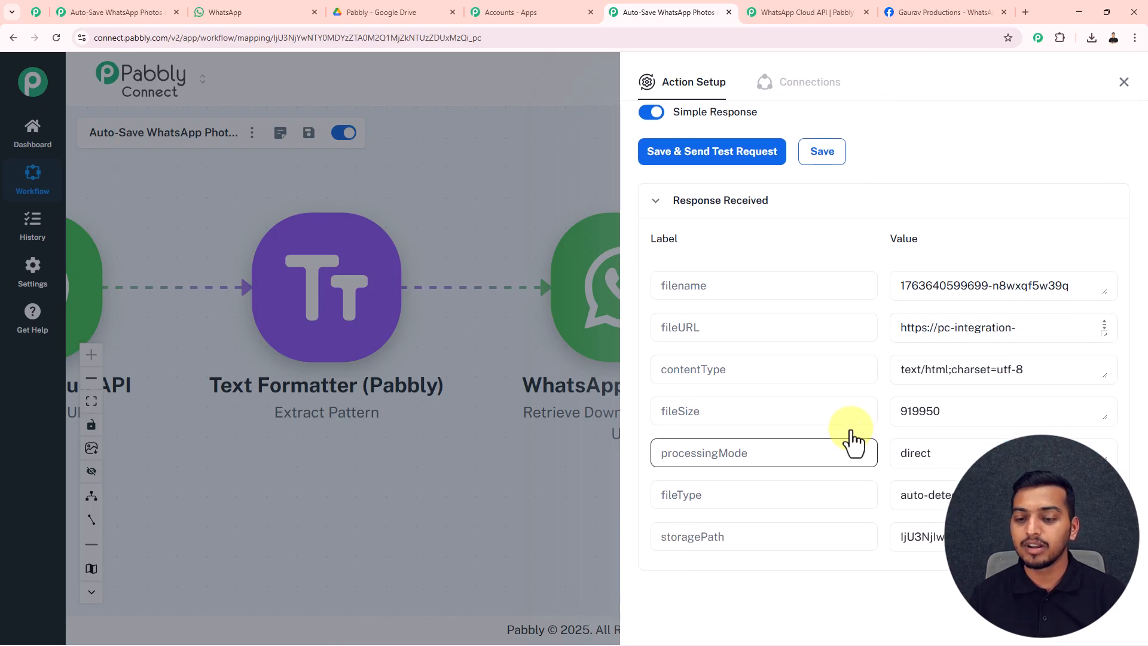
scroll(848, 437, down, 4)
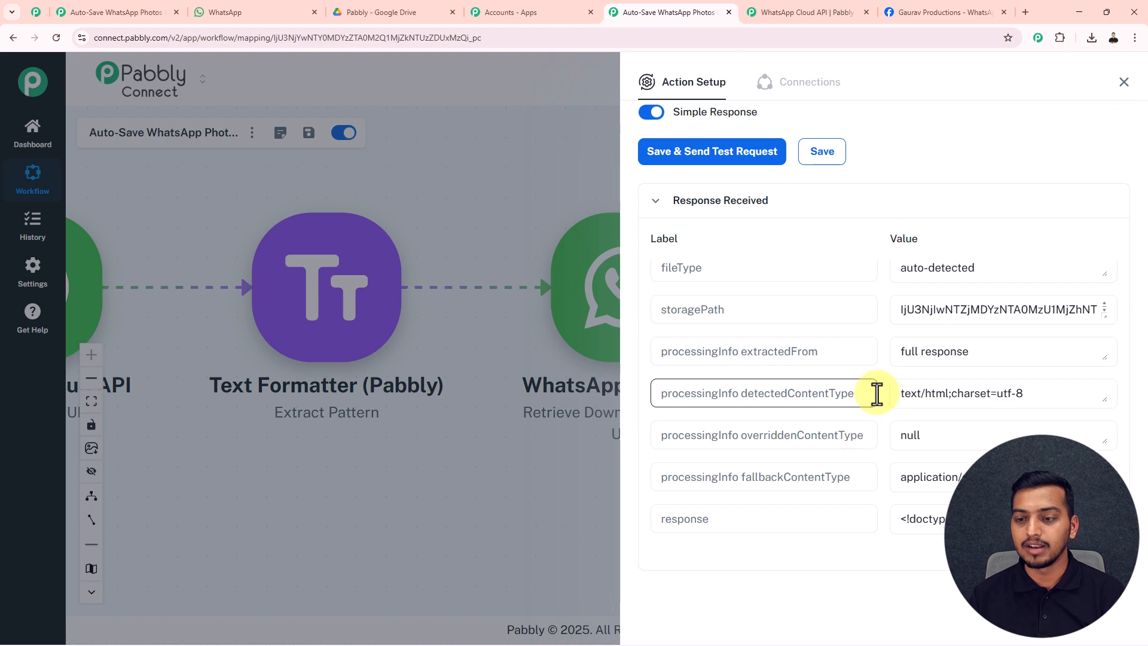
scroll(876, 392, up, 4)
drag(1103, 335, 1111, 411)
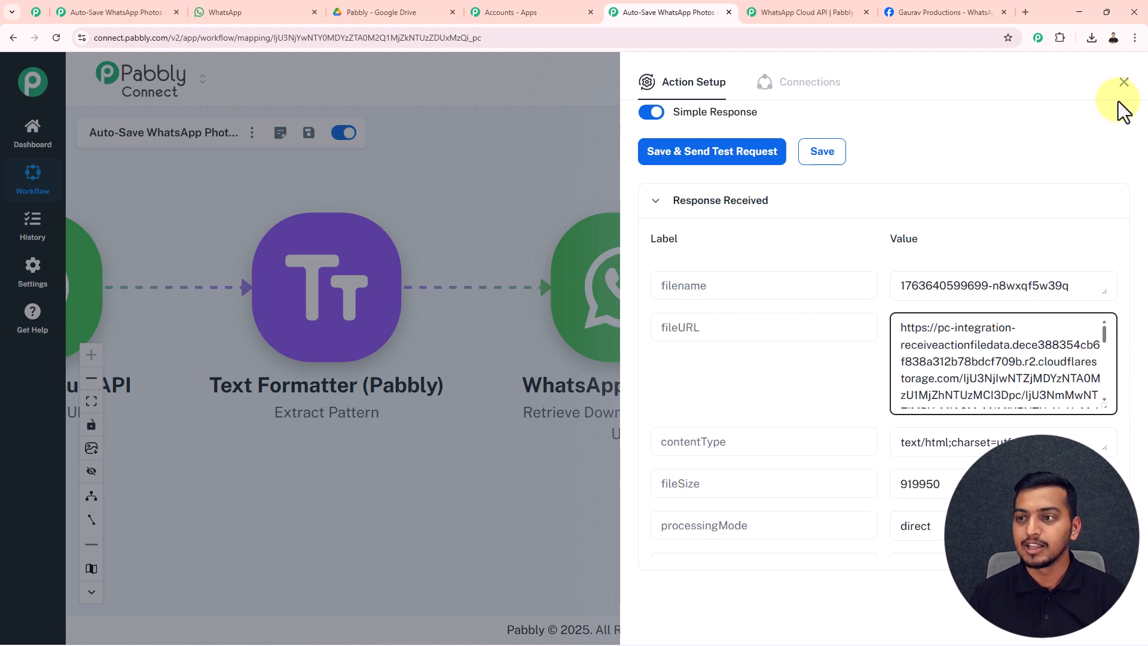
click(1123, 81)
Open the Google Drive upload step and map step 4's fileURL into URL.
drag(896, 200, 697, 185)
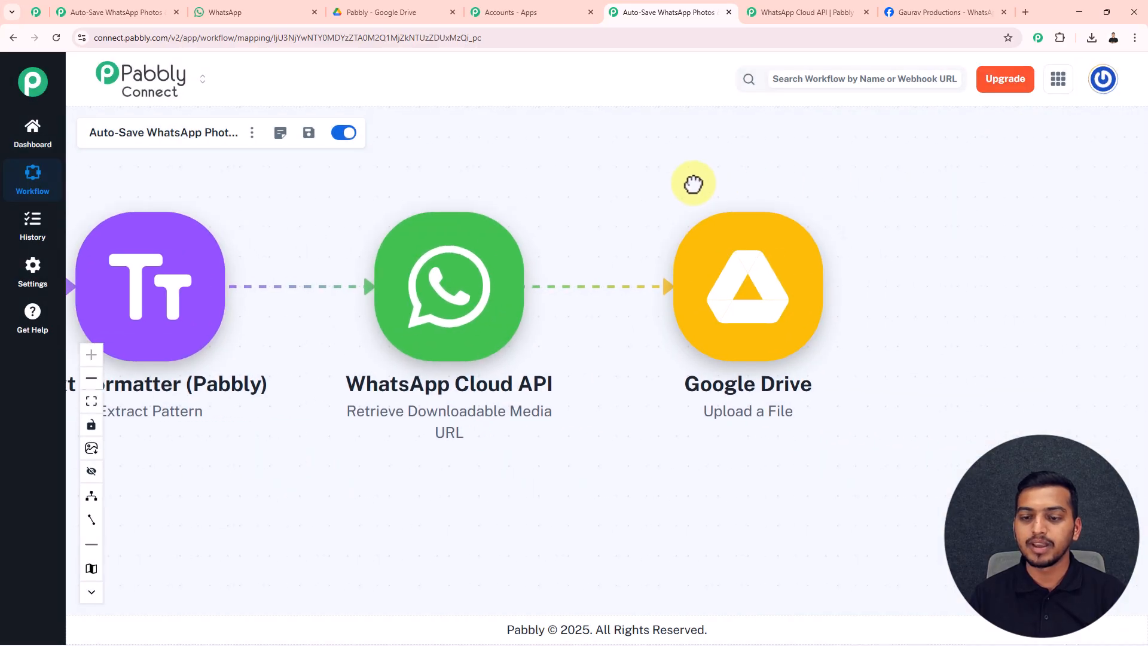
click(727, 301)
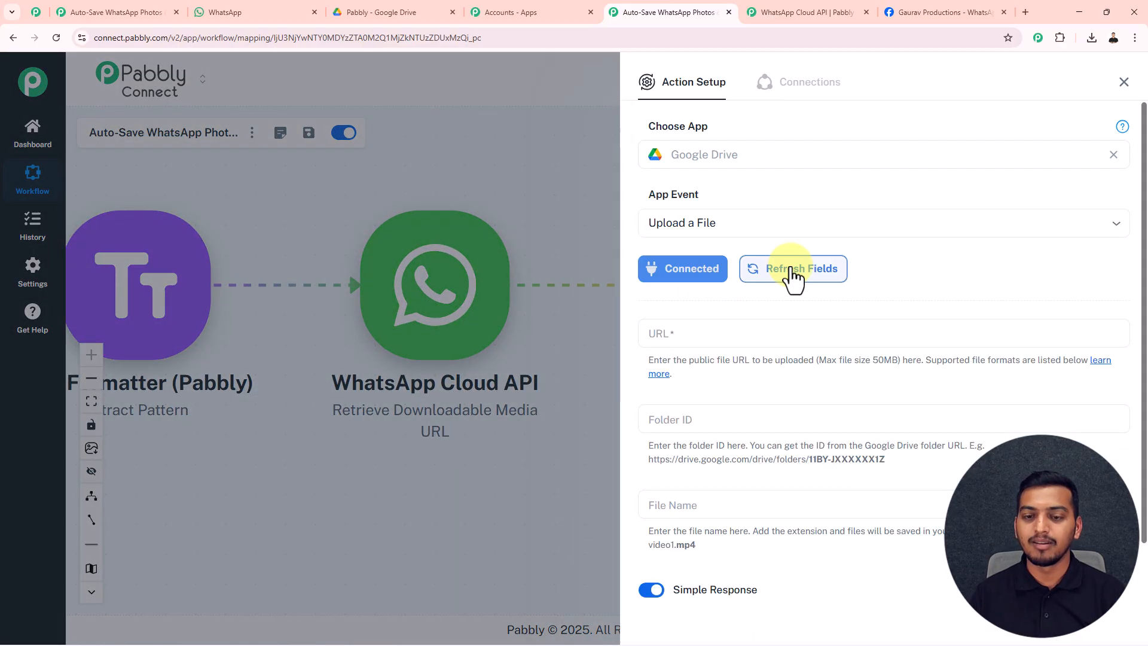
click(674, 335)
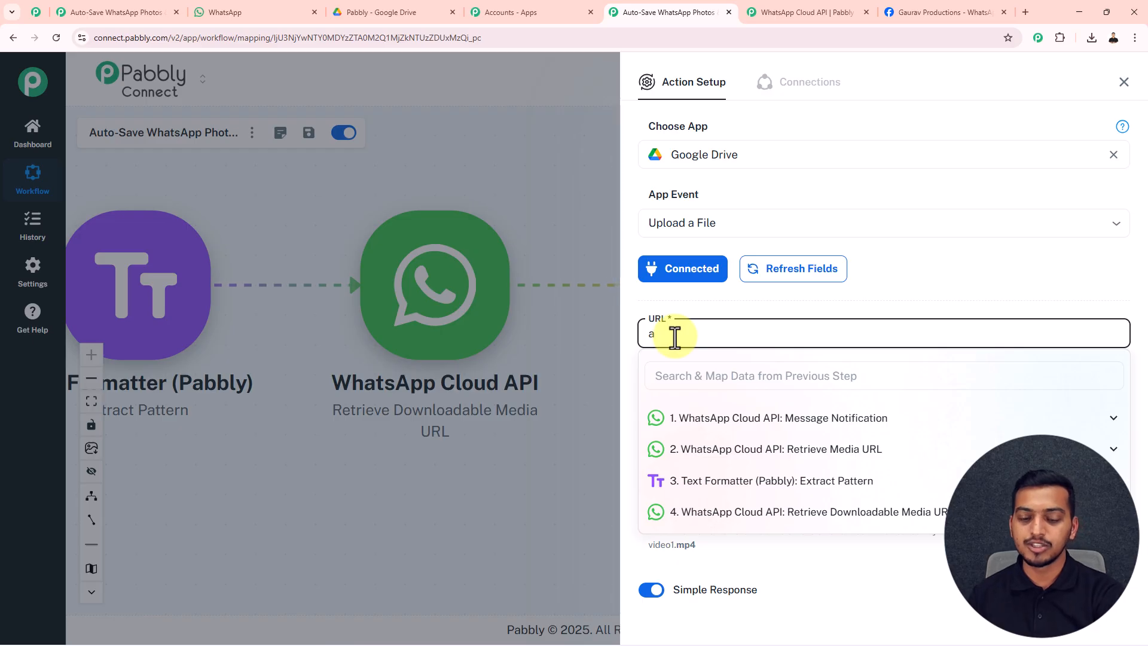
click(726, 512)
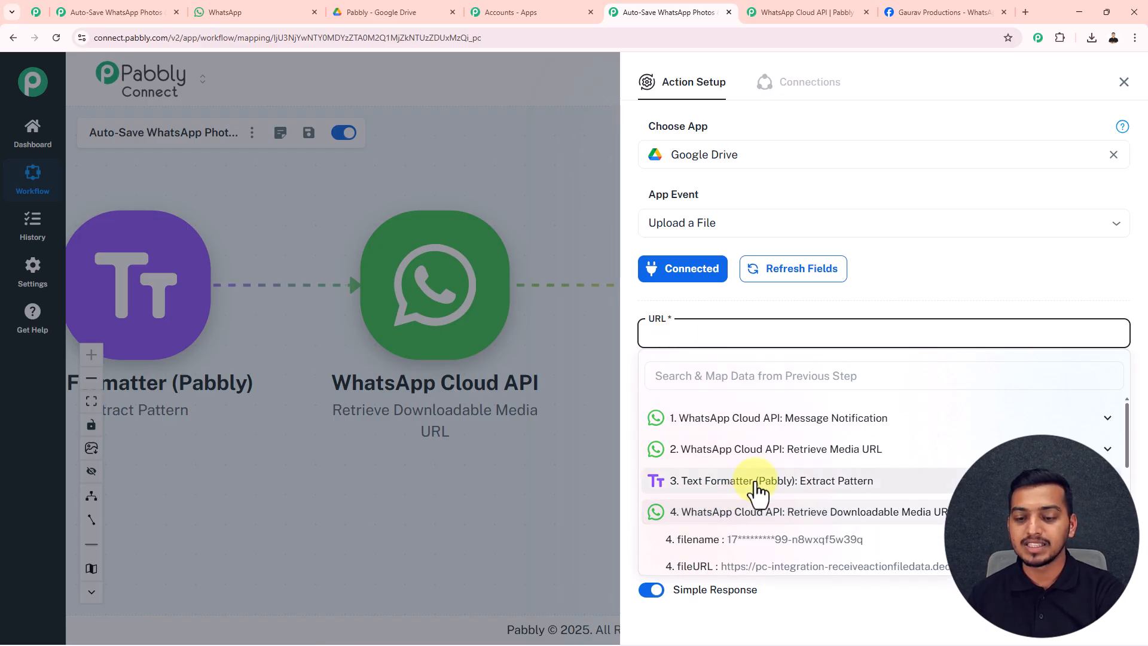
scroll(759, 493, down, 2)
click(761, 460)
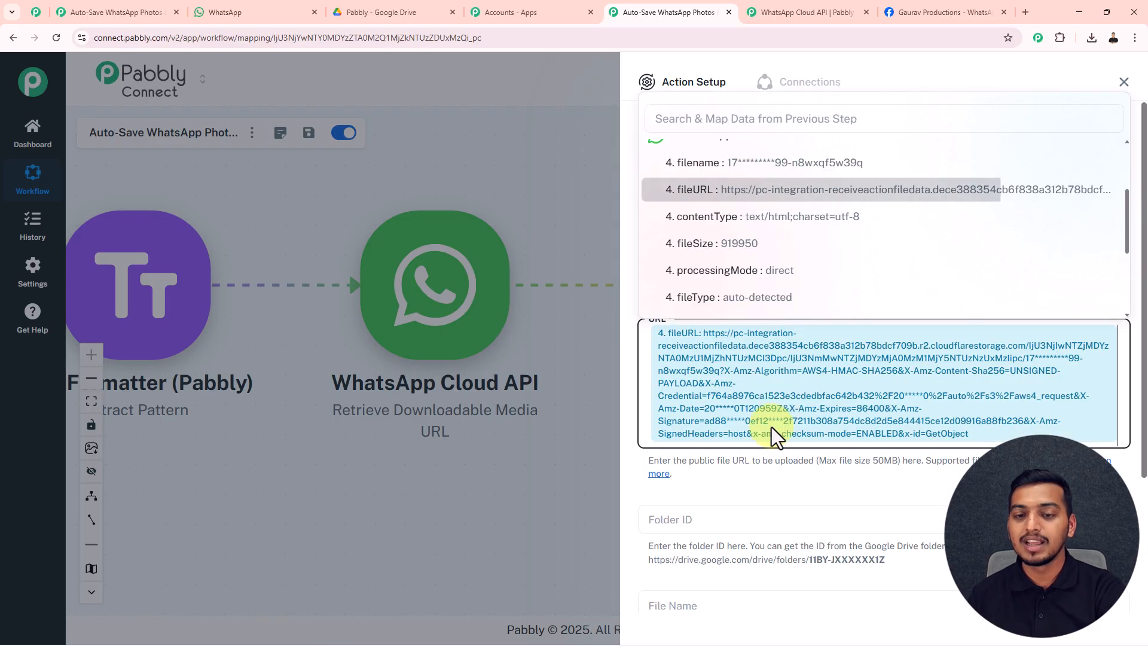
click(773, 468)
scroll(772, 468, down, 2)
Select the Pabbly folder's ID in the Google Drive web address.
click(694, 407)
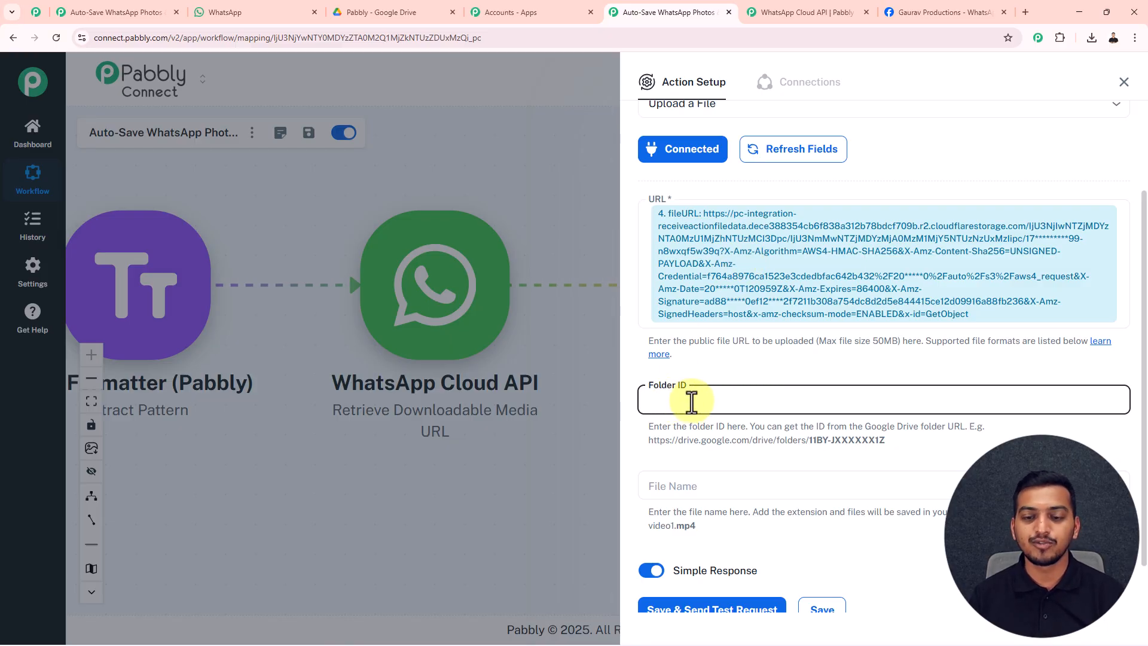
click(407, 16)
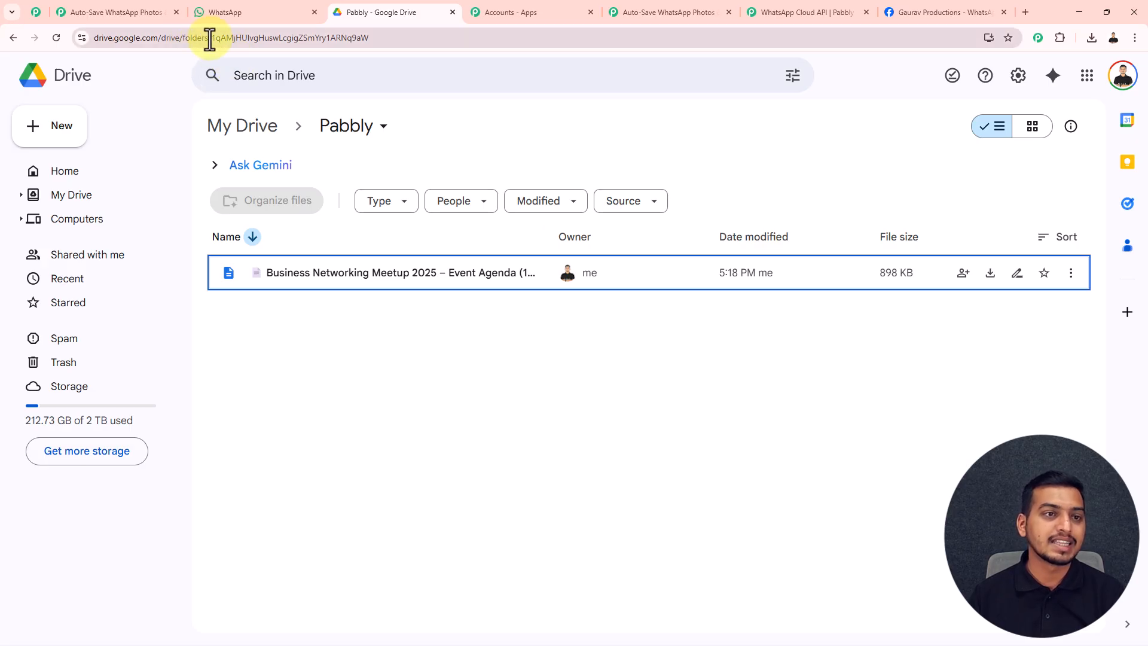
drag(210, 39, 387, 40)
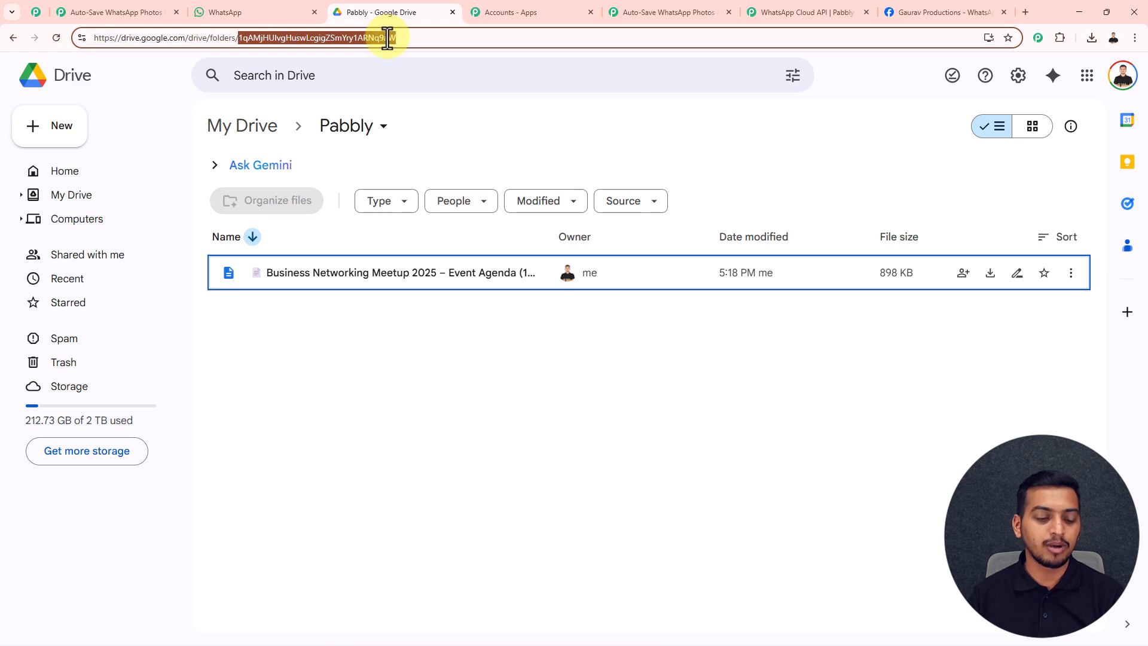
Paste the Pabbly Drive folder ID into the upload step's Folder ID.
click(634, 12)
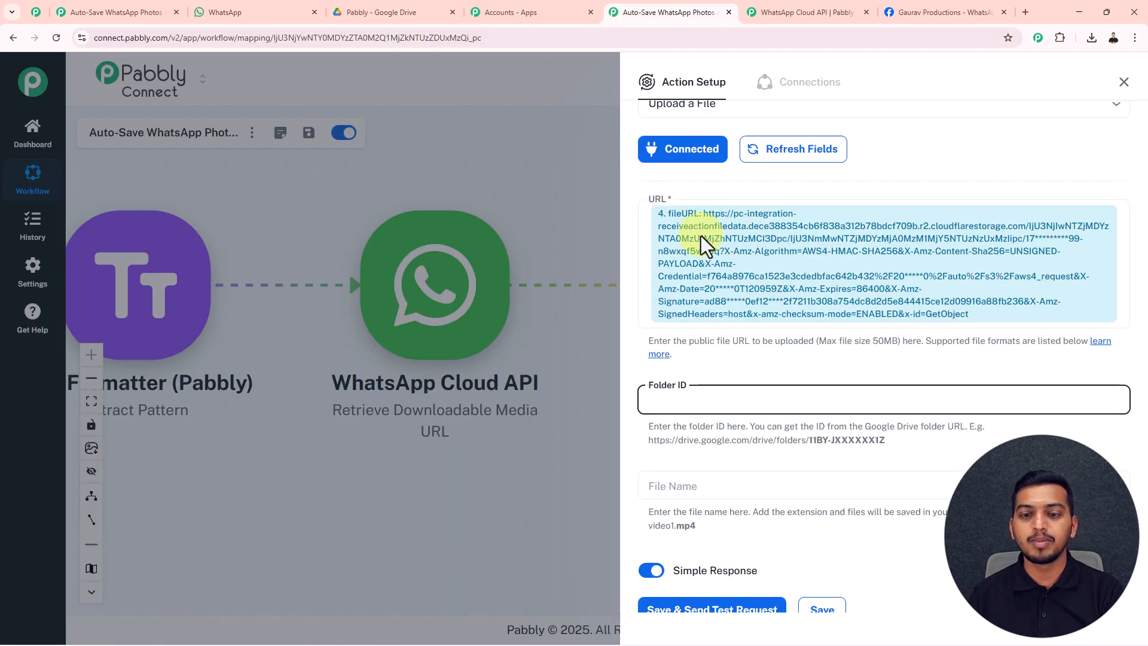
click(698, 402)
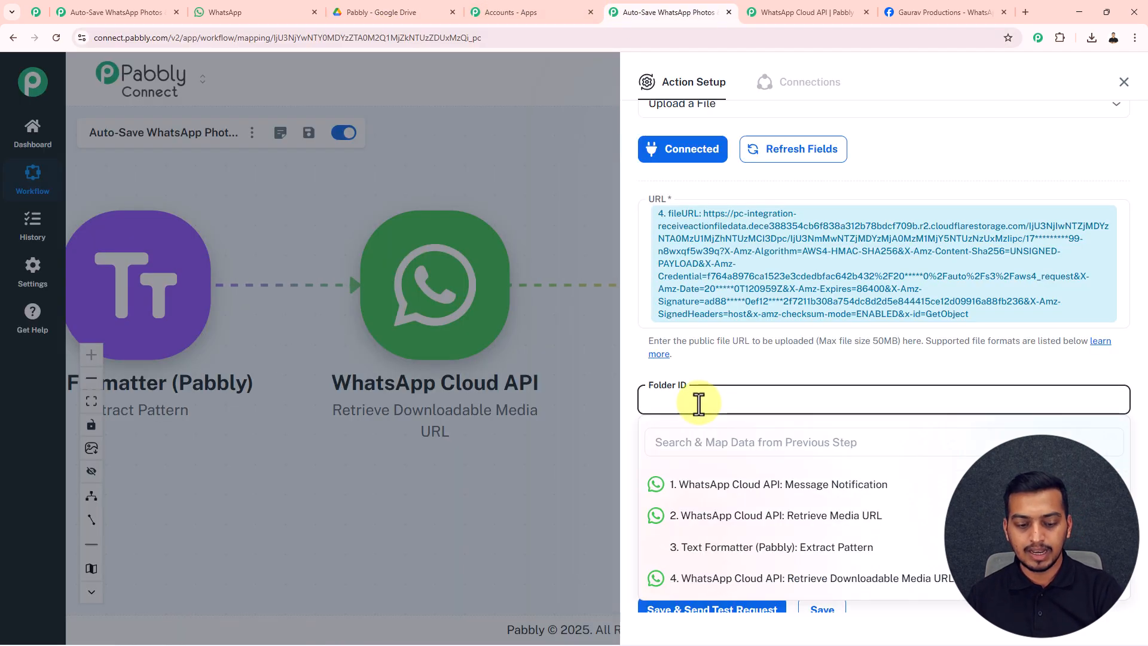
click(715, 377)
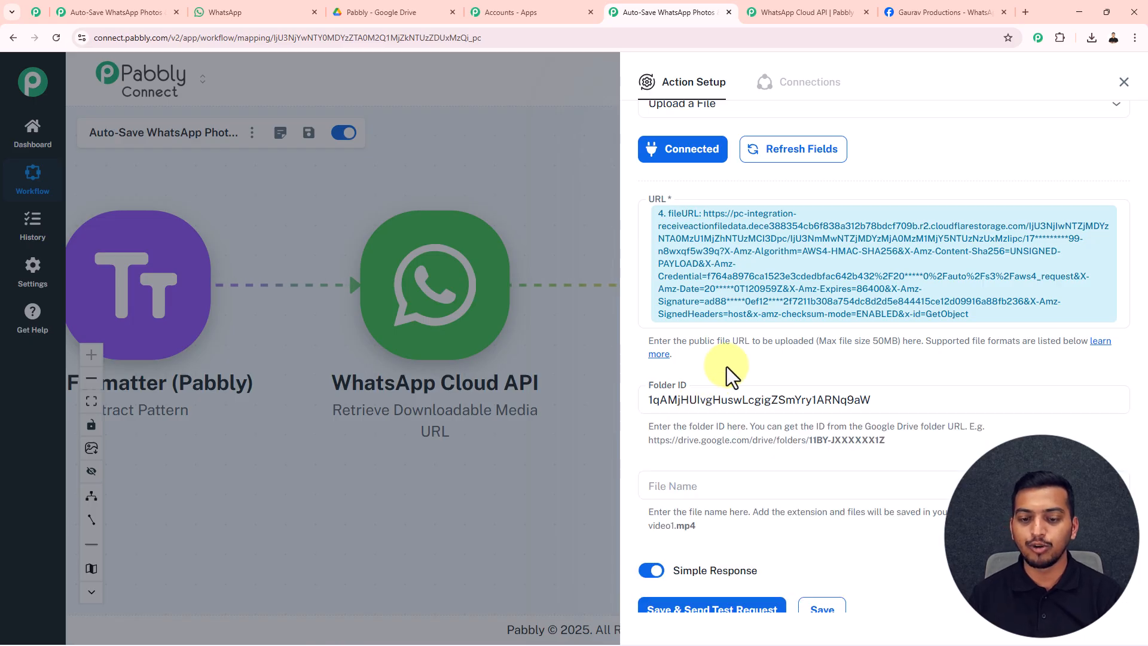
scroll(705, 394, down, 1)
Map the WhatsApp document filename as File Name, run a test upload, and check Drive.
click(685, 428)
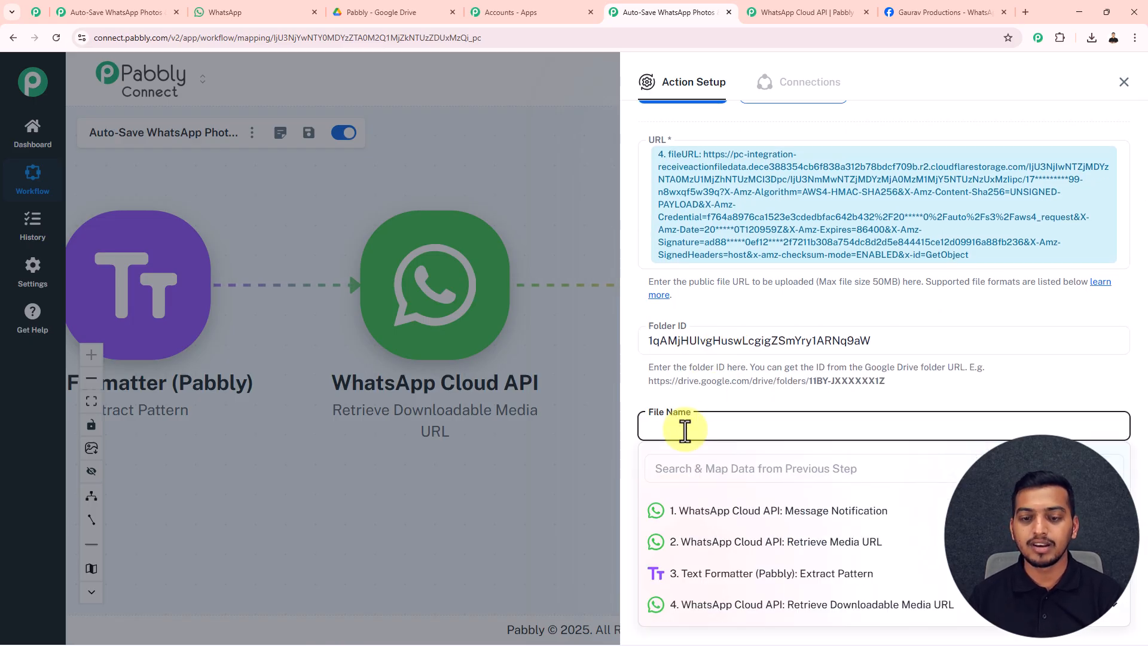
click(756, 520)
scroll(804, 514, down, 1)
scroll(808, 529, down, 5)
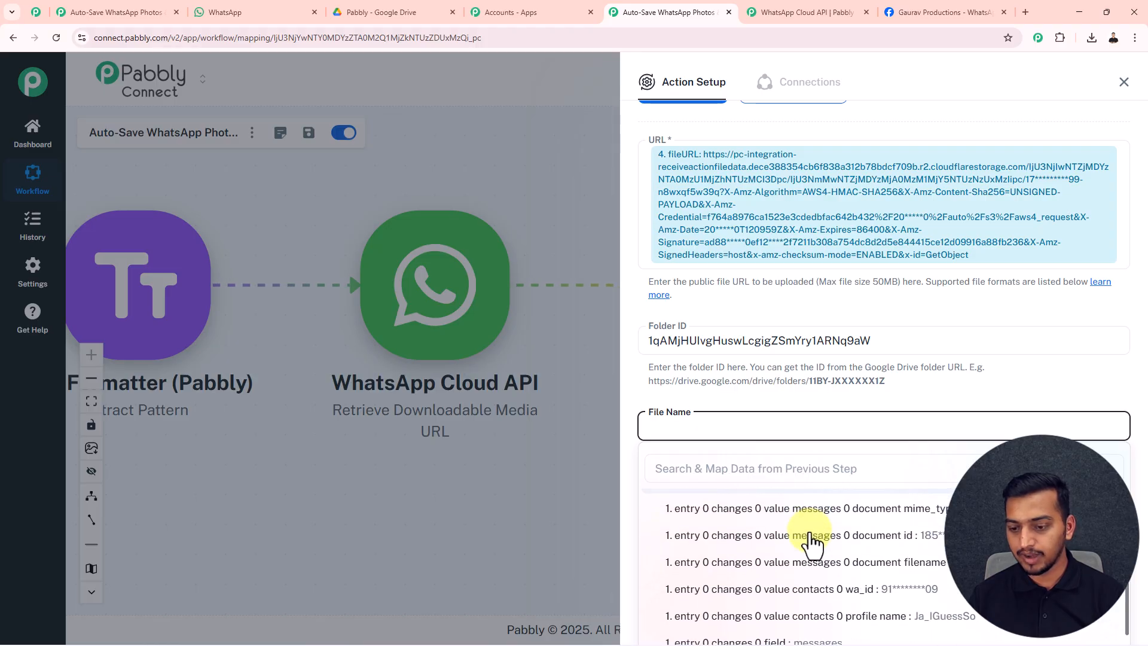
click(913, 568)
click(890, 472)
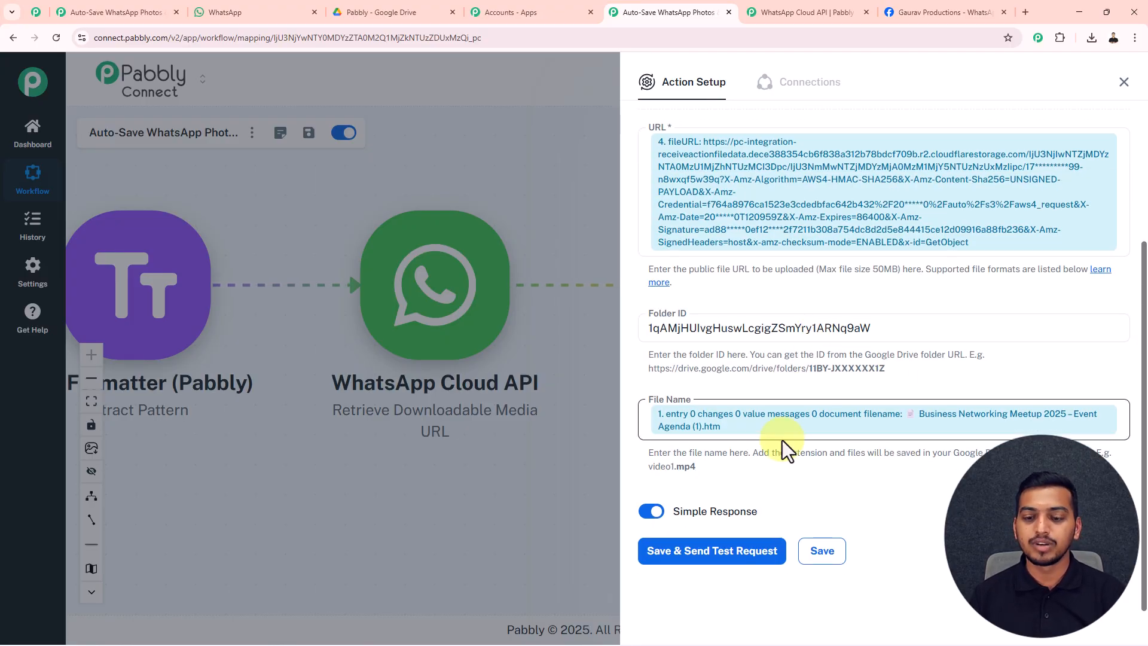
click(729, 550)
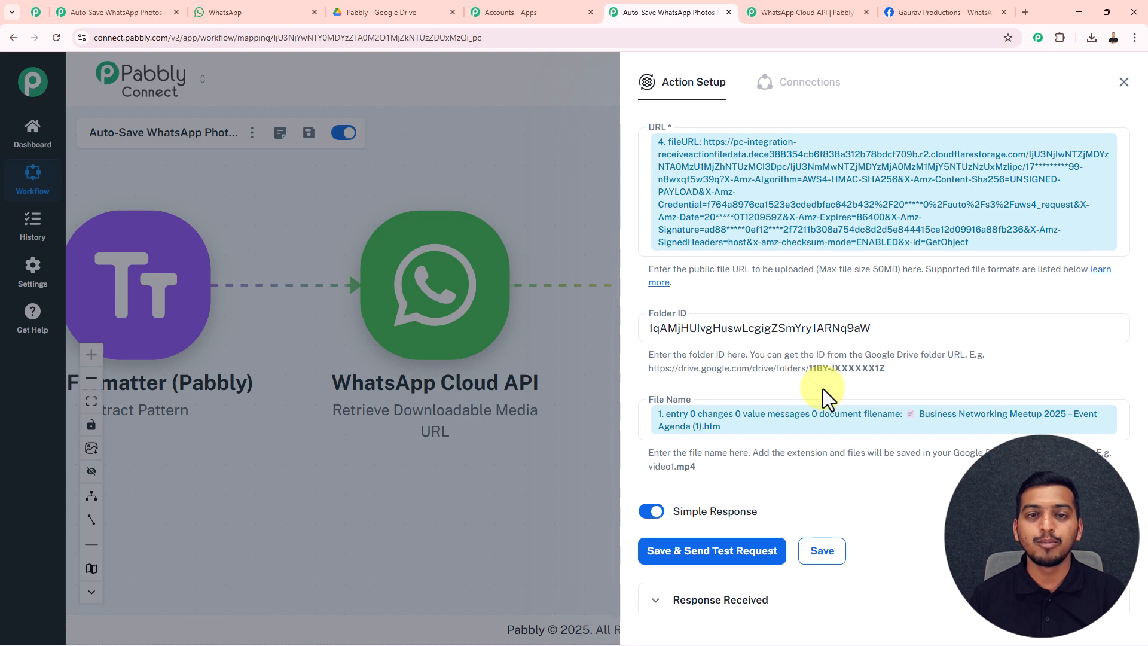
scroll(825, 391, down, 6)
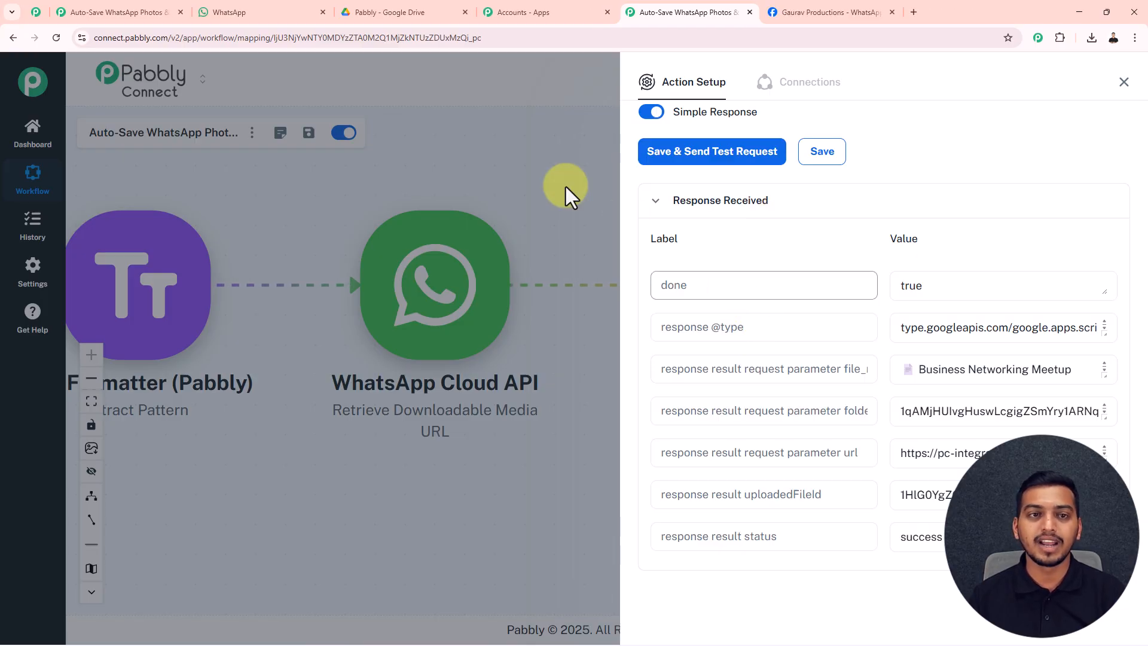
click(423, 9)
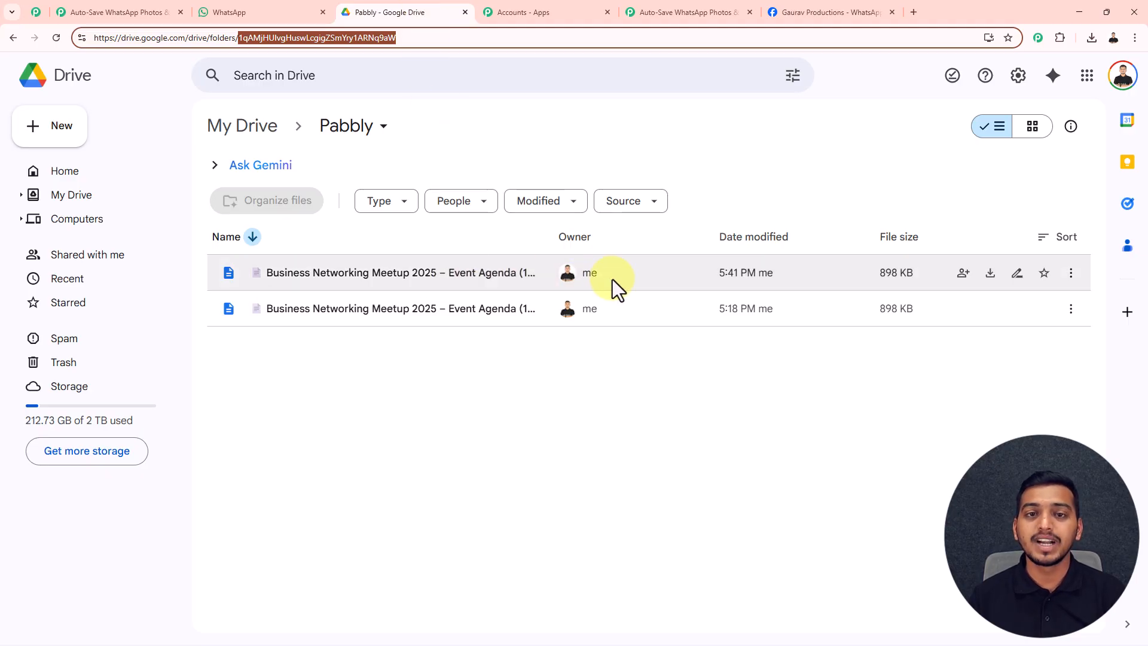
Close the Google Drive Action Setup panel and zoom out to show WhatsApp trigger through Upload a File.
click(649, 6)
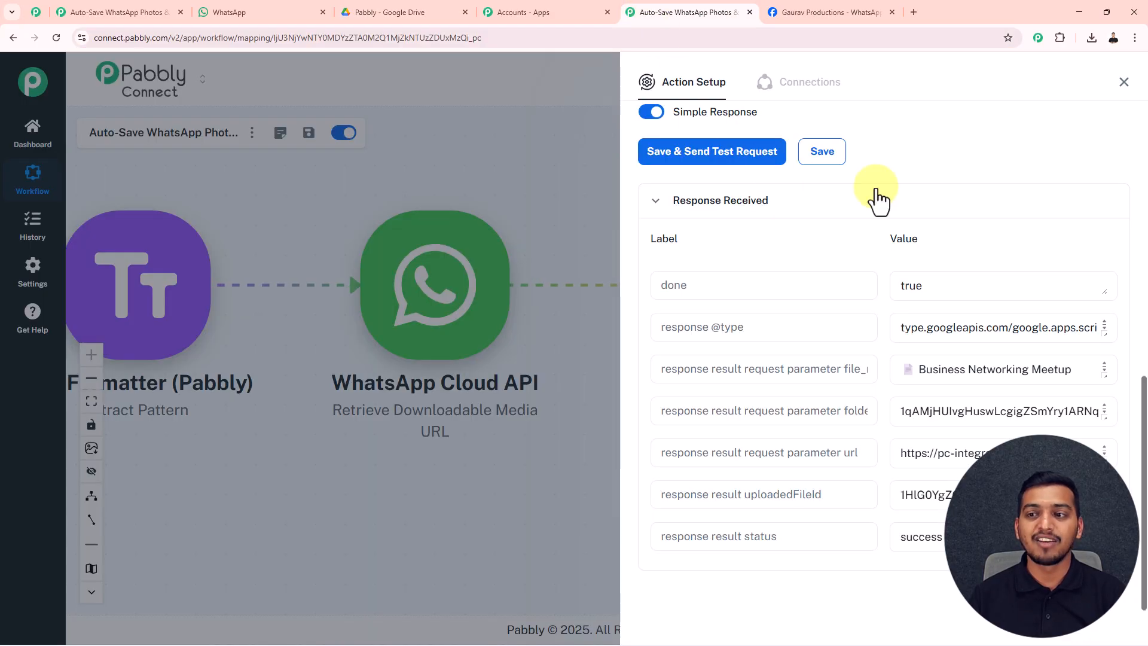
click(1119, 79)
scroll(619, 200, down, 4)
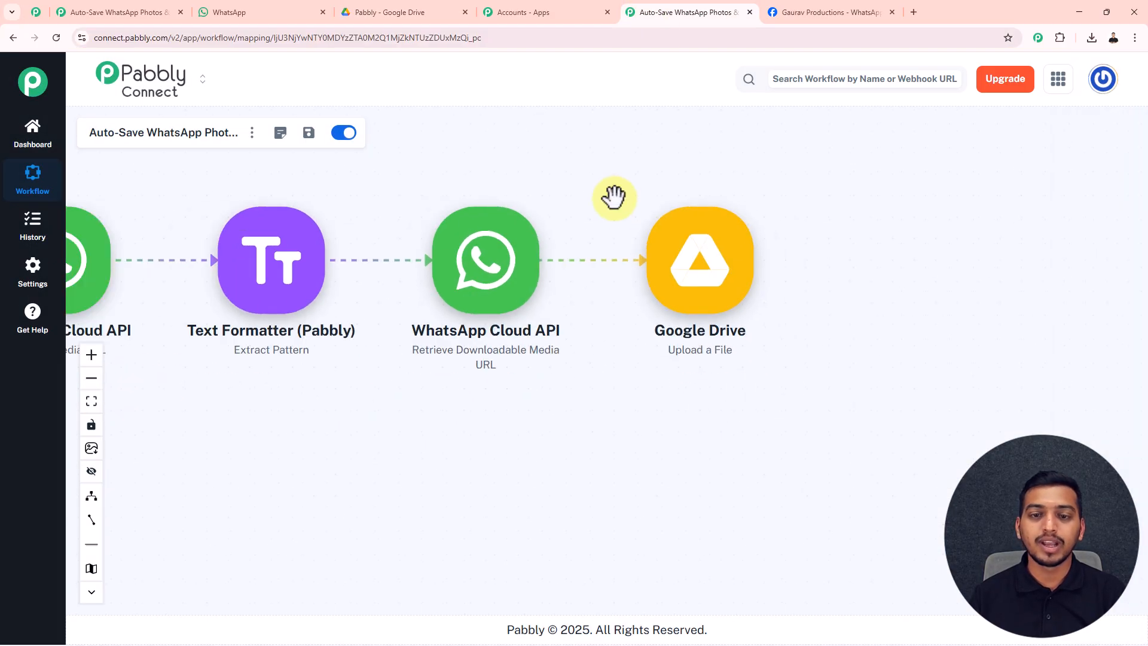
drag(604, 197, 866, 235)
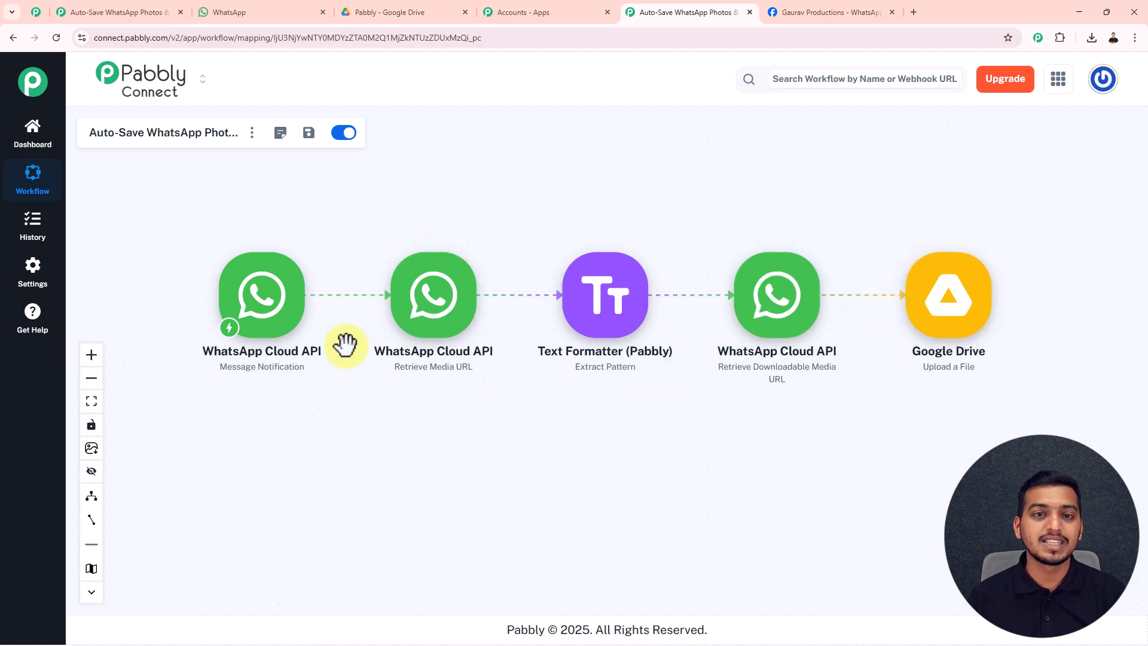
Insert a Filter (Pabbly) step with the Filter Values event after the WhatsApp trigger and connect it.
click(312, 301)
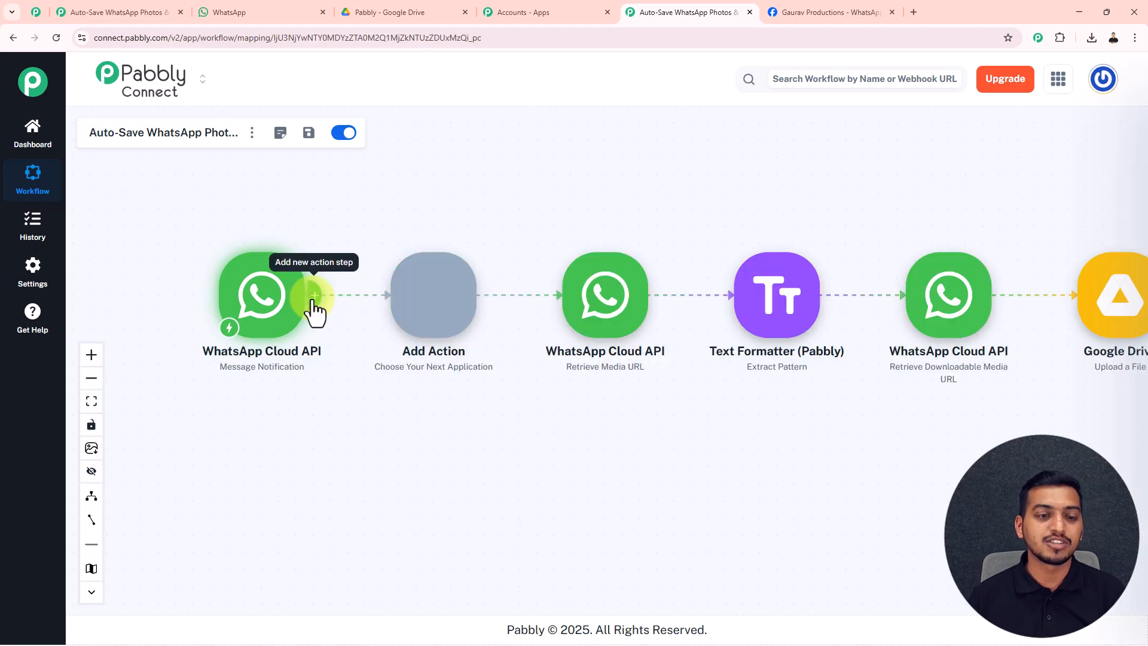
click(682, 272)
click(691, 226)
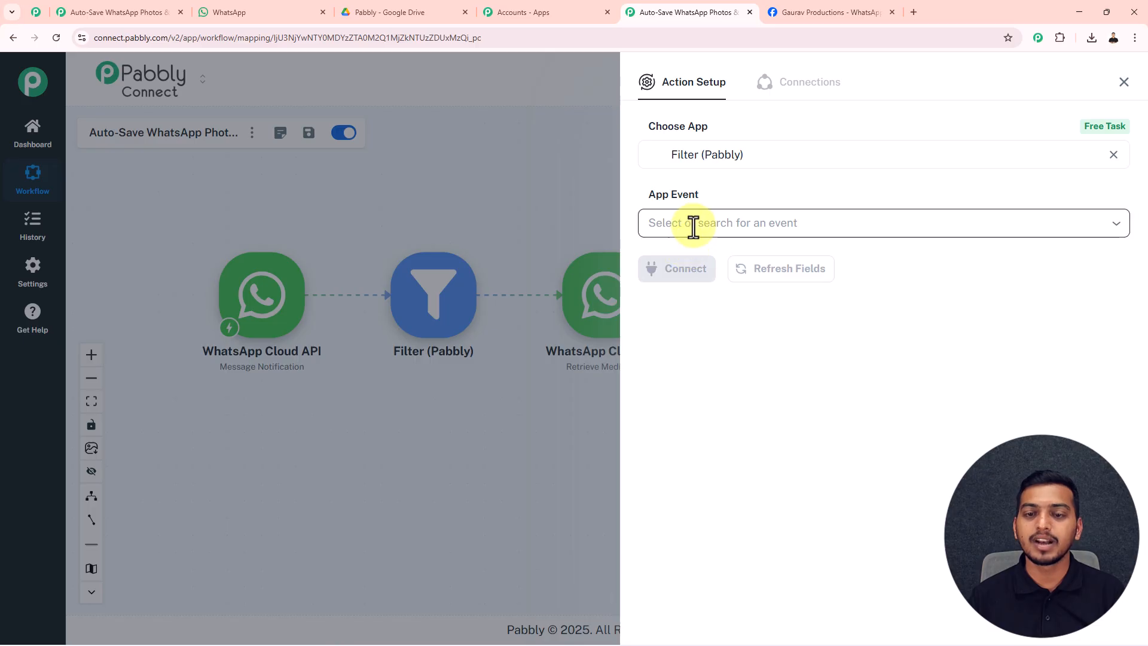
click(689, 265)
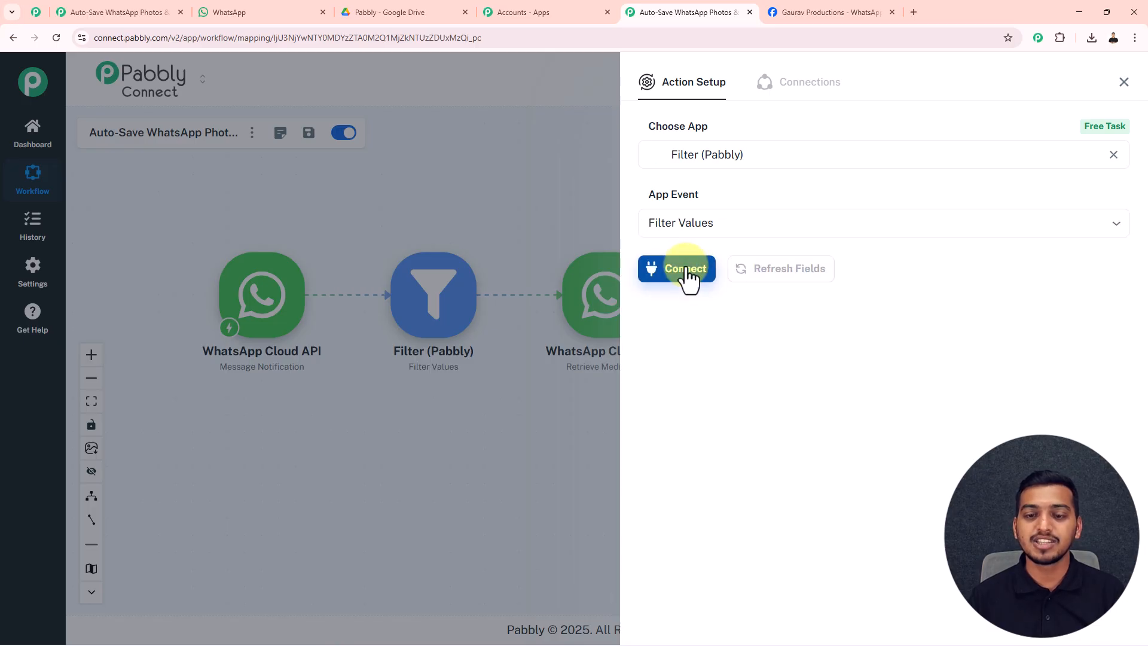
click(688, 276)
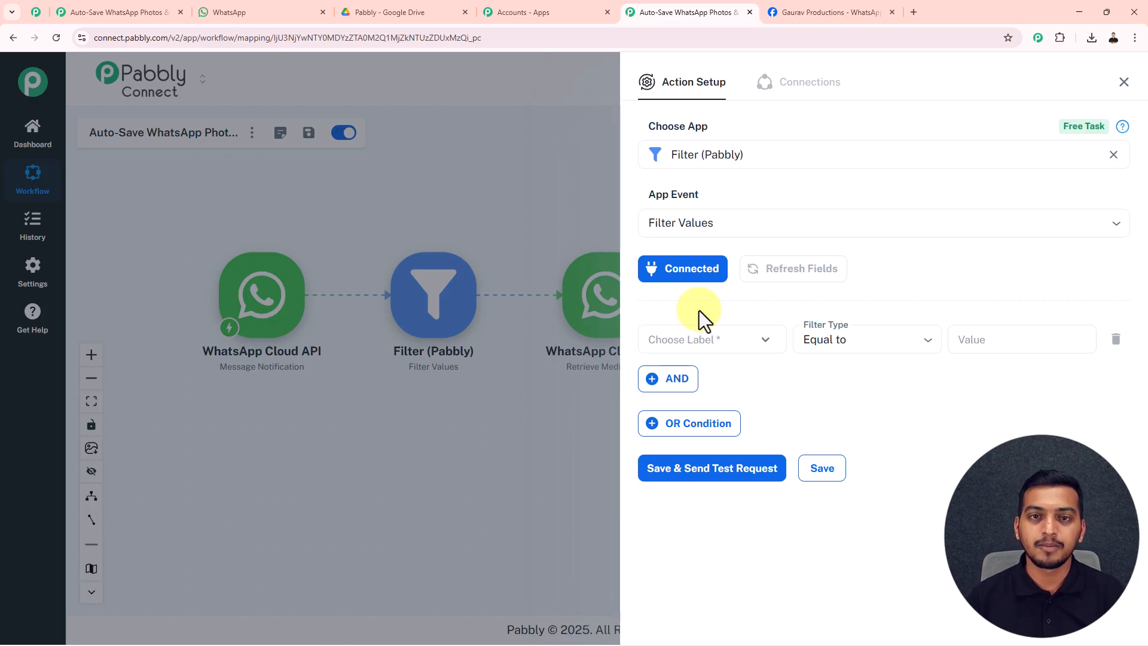
Set the first filter condition to a WhatsApp message field that Exists.
click(759, 339)
click(805, 419)
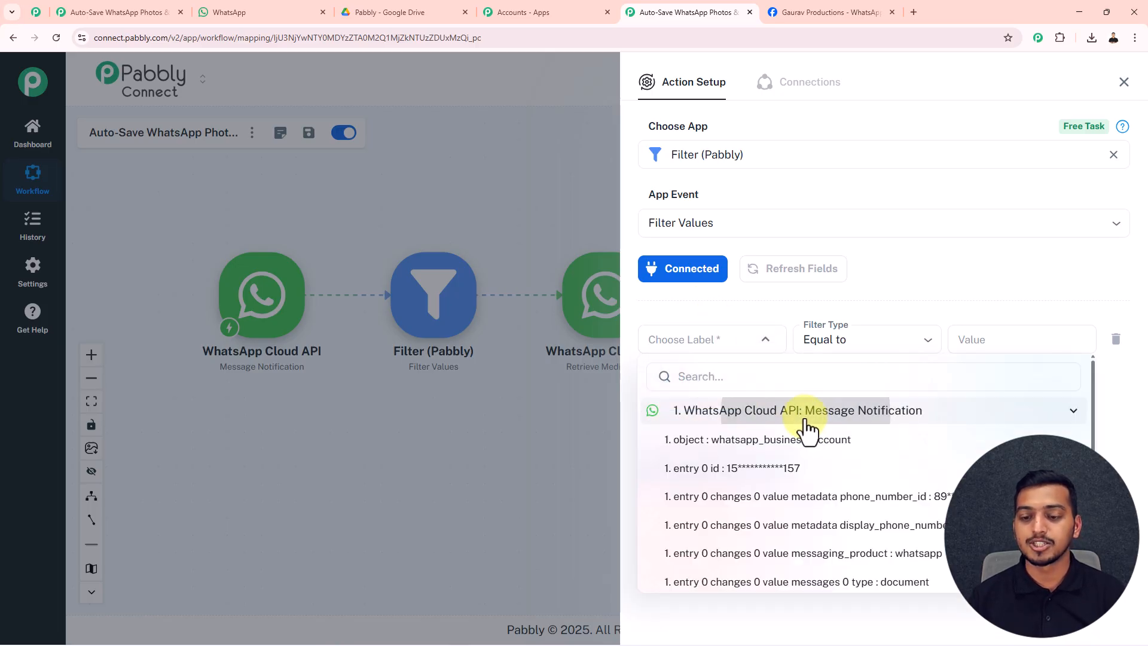
scroll(804, 478, down, 3)
scroll(804, 482, down, 2)
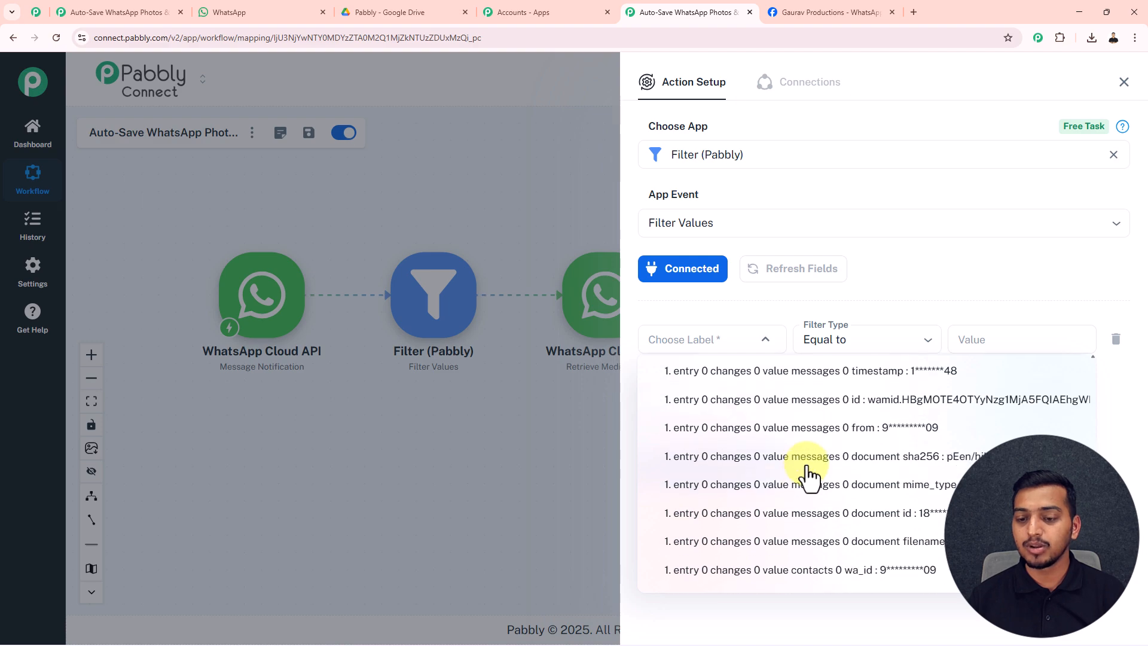
click(863, 428)
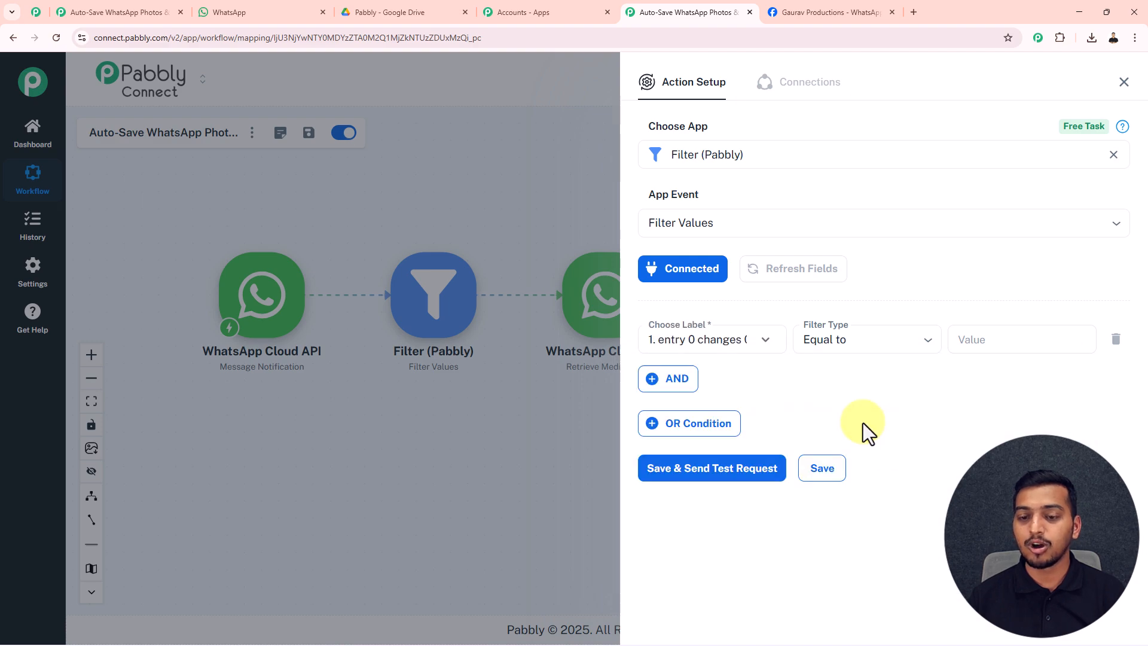
click(880, 340)
click(838, 480)
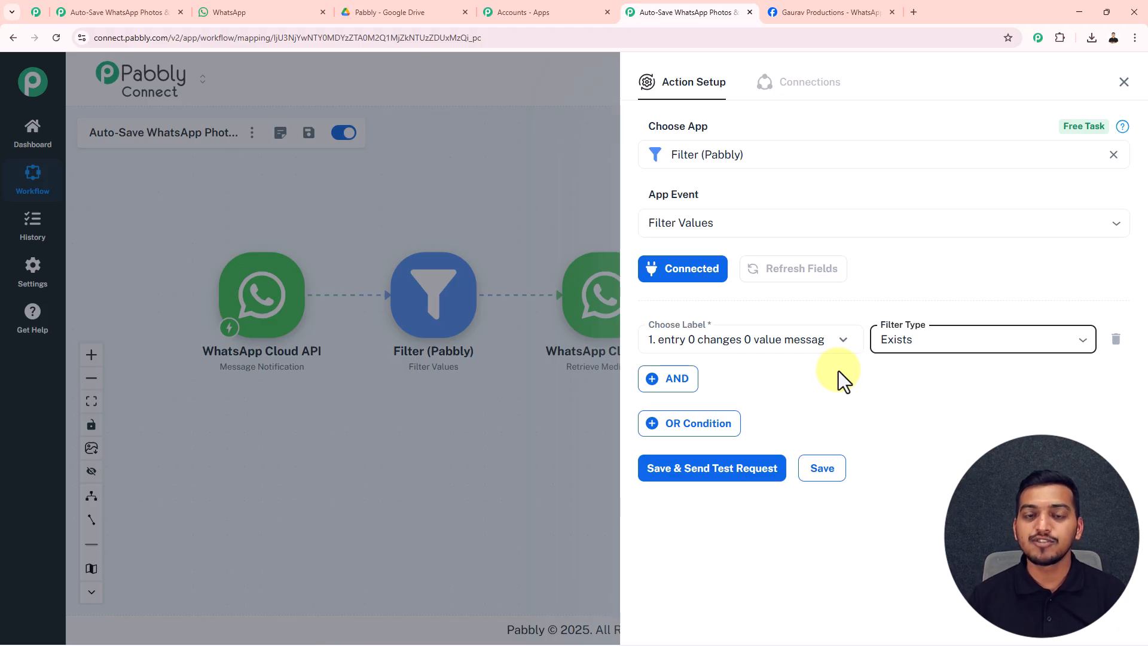
Add an AND condition requiring another WhatsApp message field to contain 'Document'.
click(676, 385)
click(696, 380)
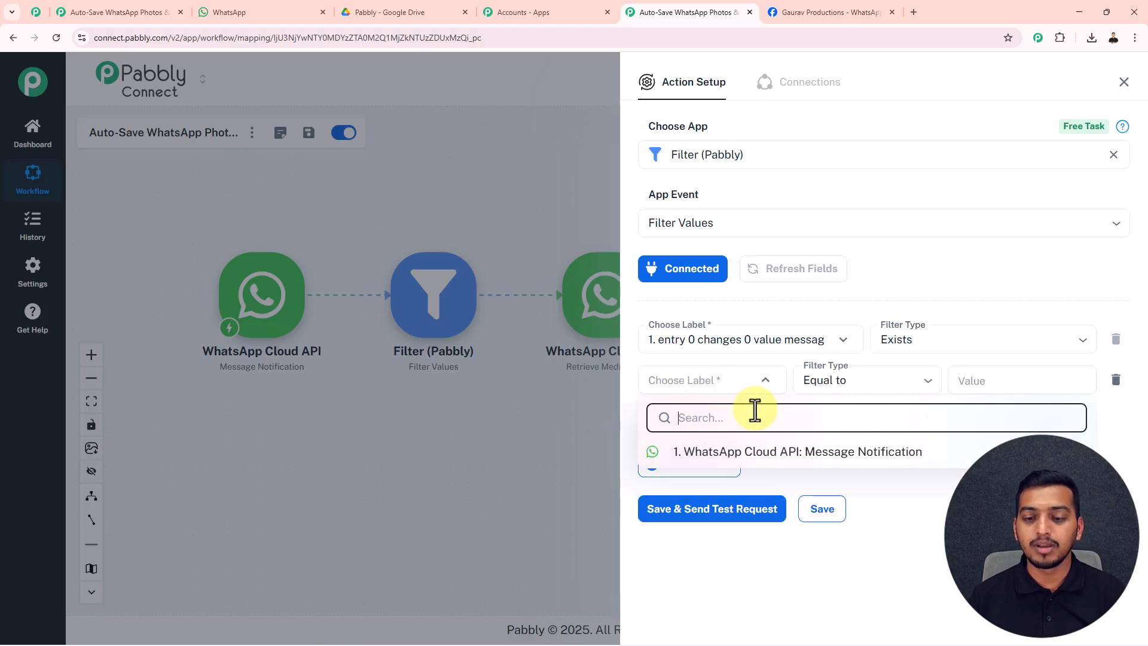
click(756, 453)
scroll(774, 458, down, 3)
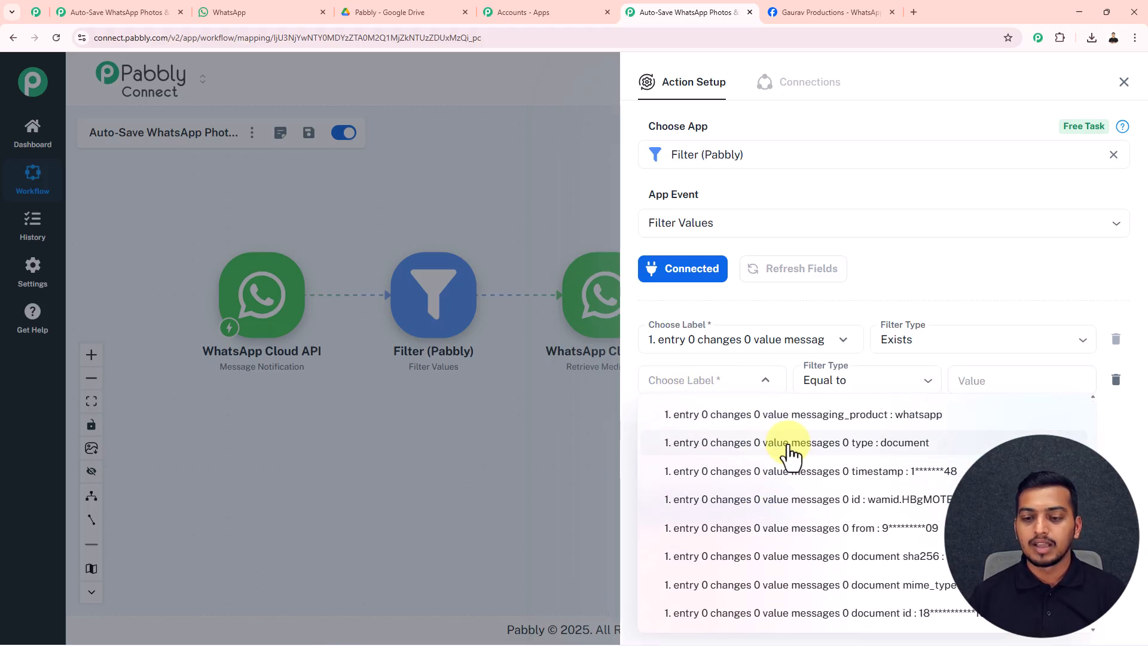
click(852, 443)
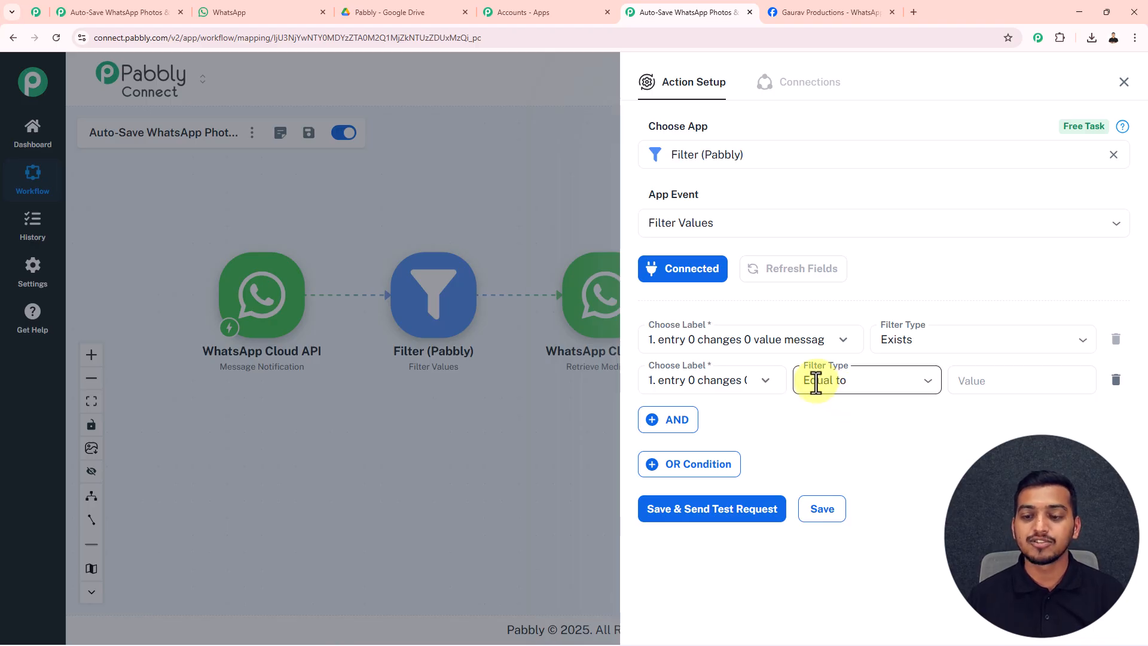
click(869, 379)
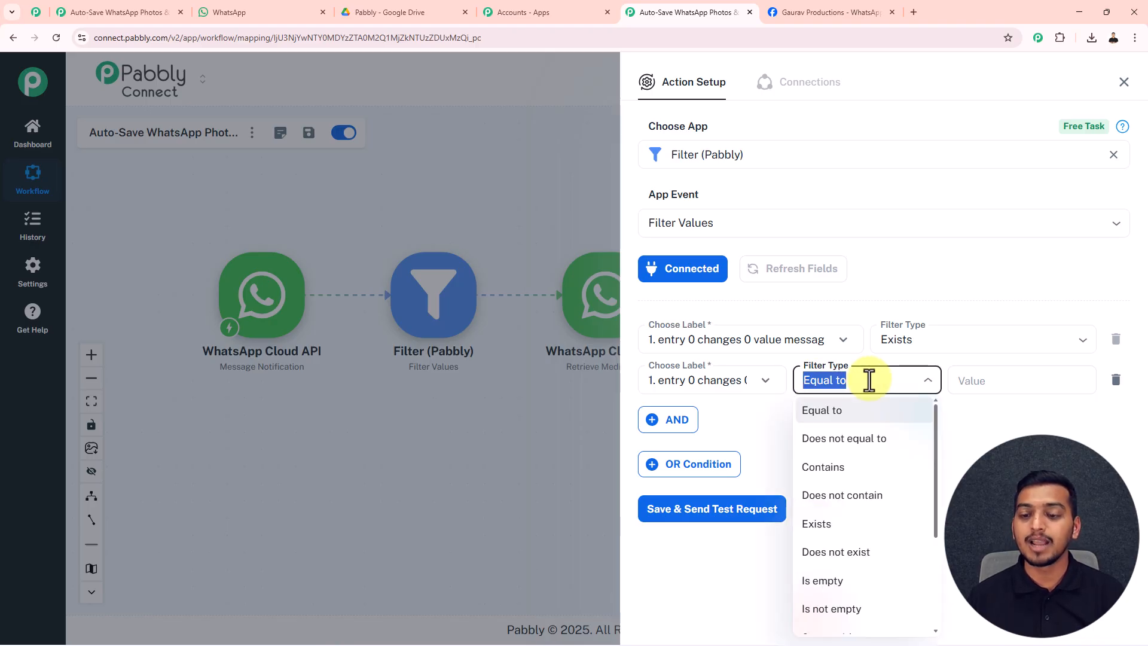
click(846, 473)
click(996, 379)
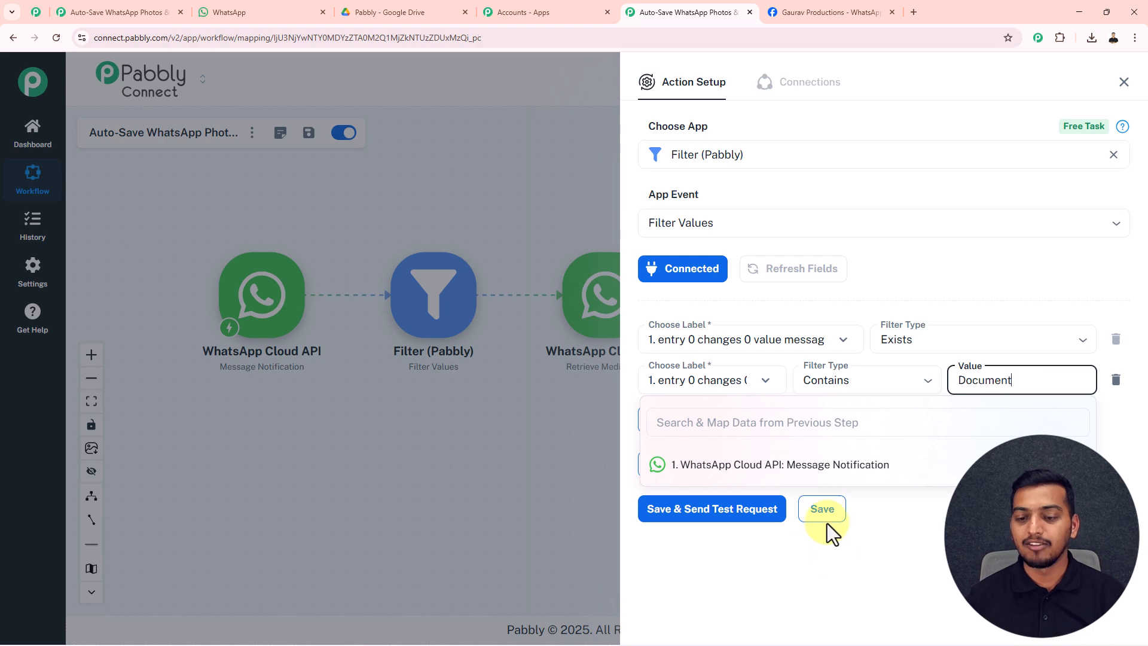
Save and test the filter, then close it to show all six workflow steps.
click(768, 511)
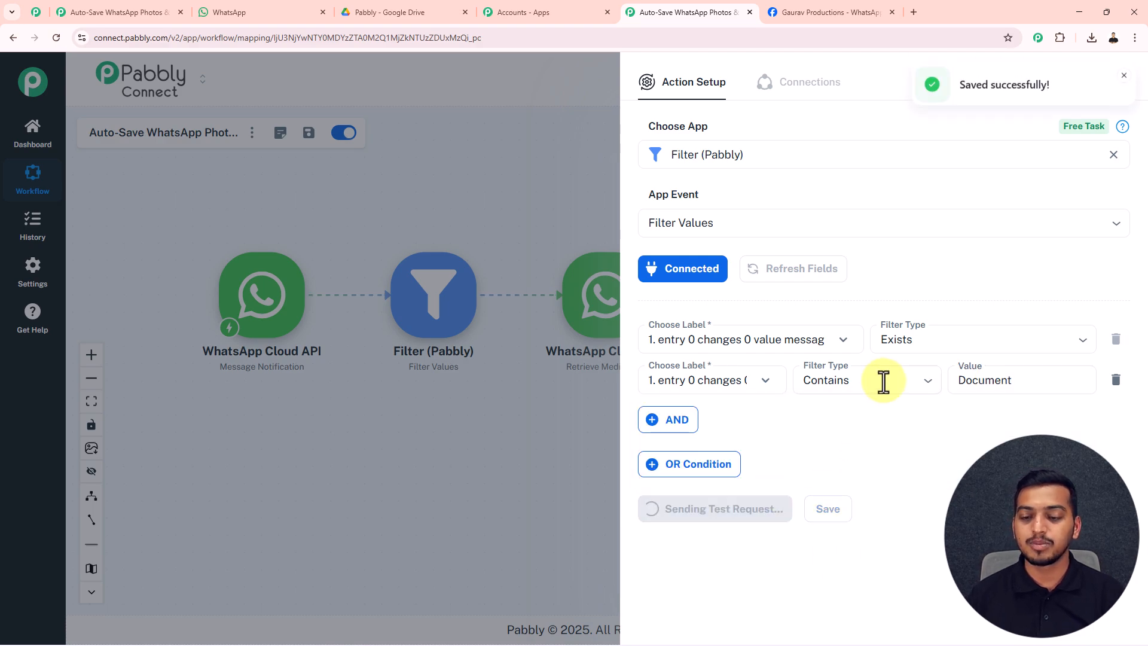
scroll(887, 412, down, 3)
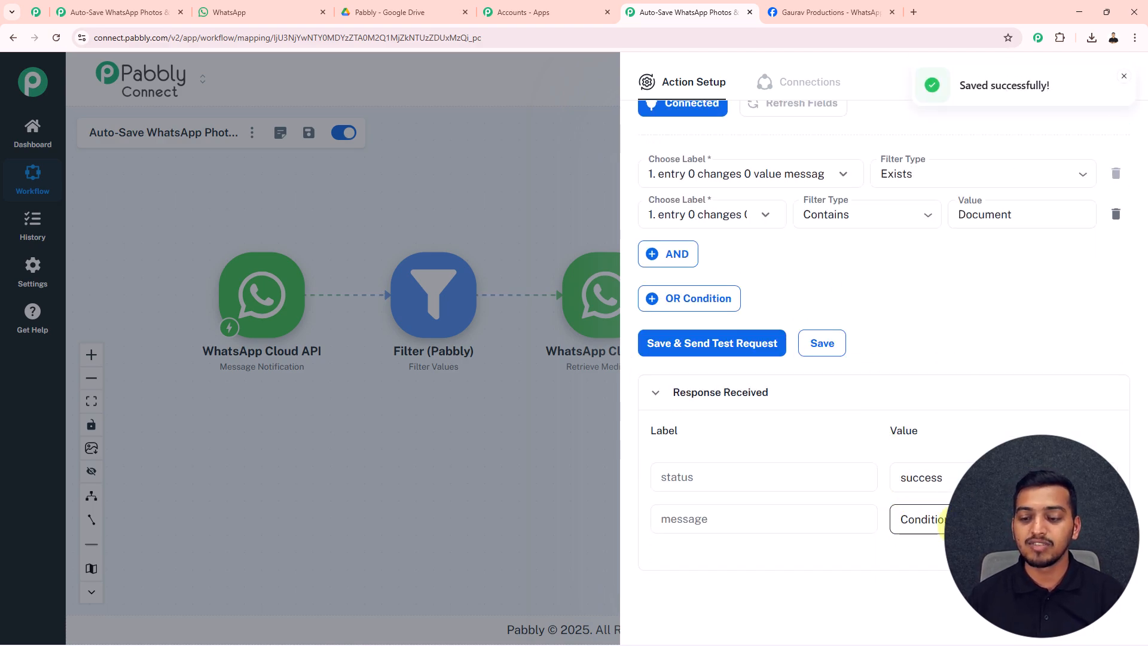
click(1124, 77)
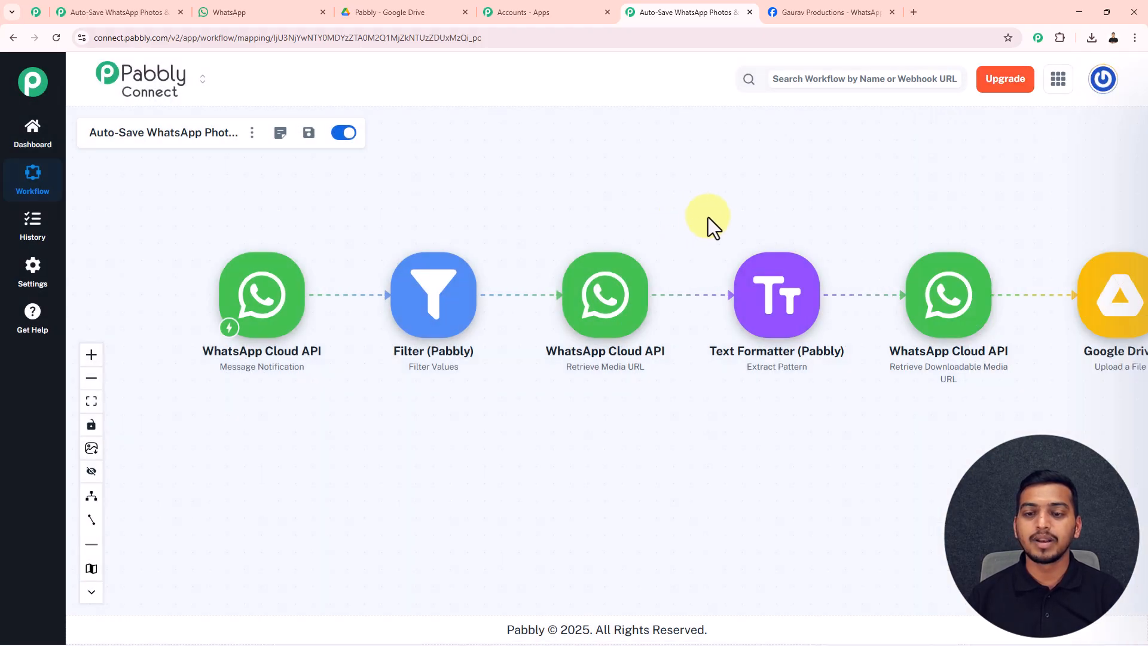
drag(714, 214, 648, 238)
scroll(682, 224, down, 2)
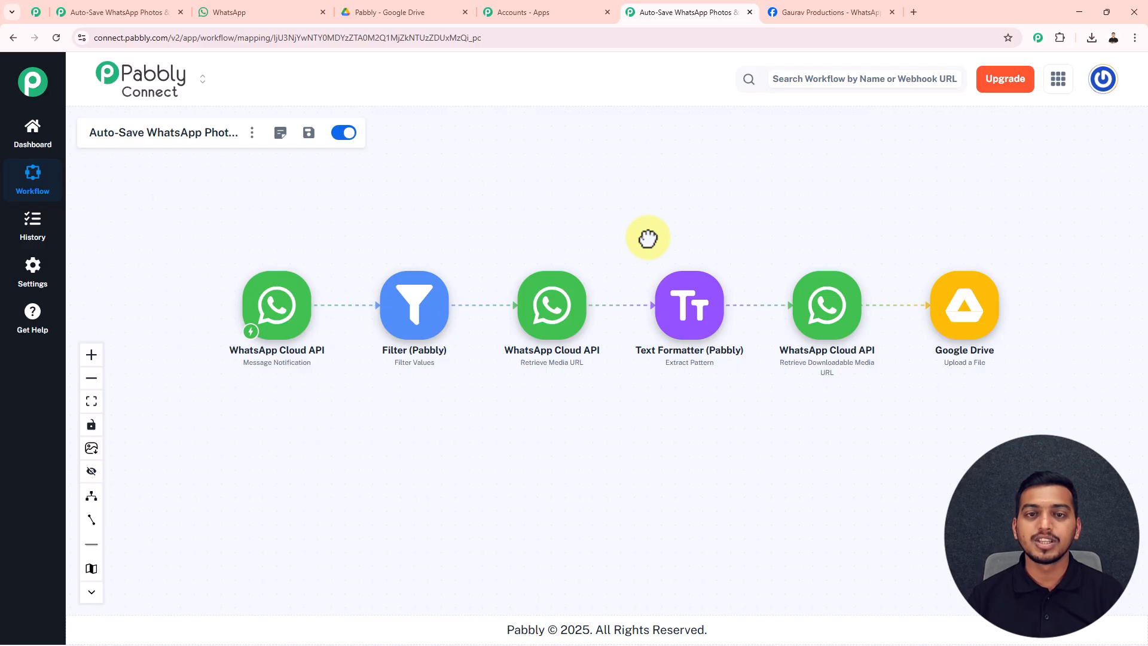